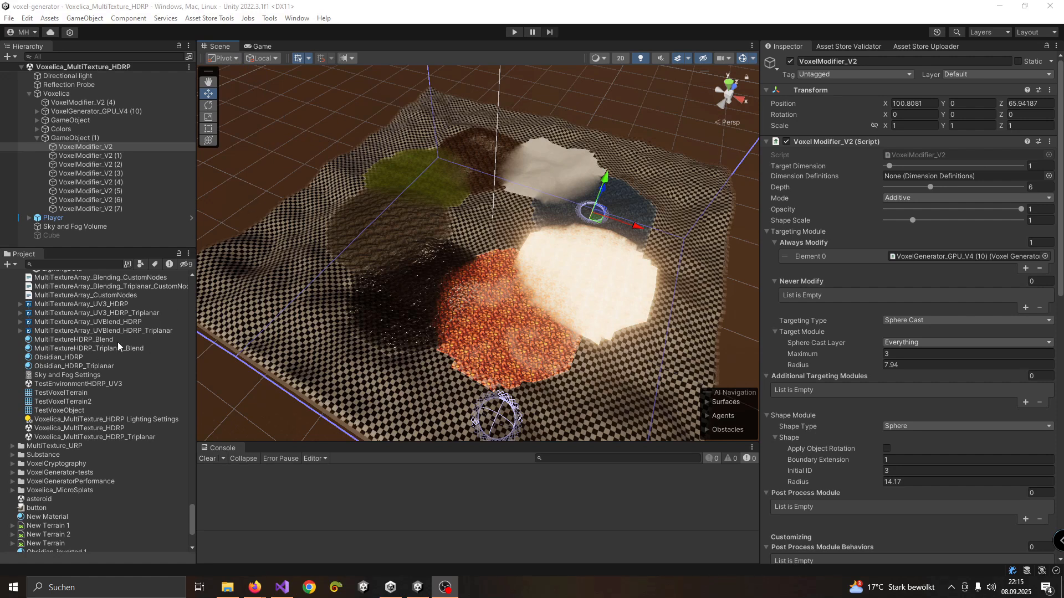
Select HullGenerator_Marching under VoxelGenerator_GPU_V4 (10), locate its voxel material in the project, and examine the post-process modules
left_click(36, 112)
left_click(78, 138)
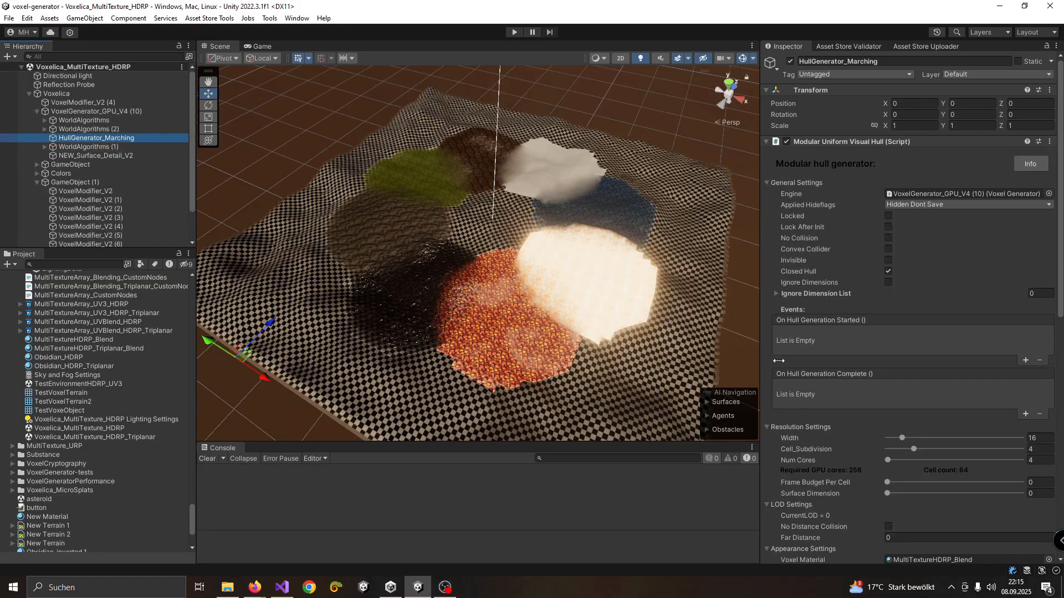
scroll(955, 470, "down", 3)
scroll(920, 472, "down", 2)
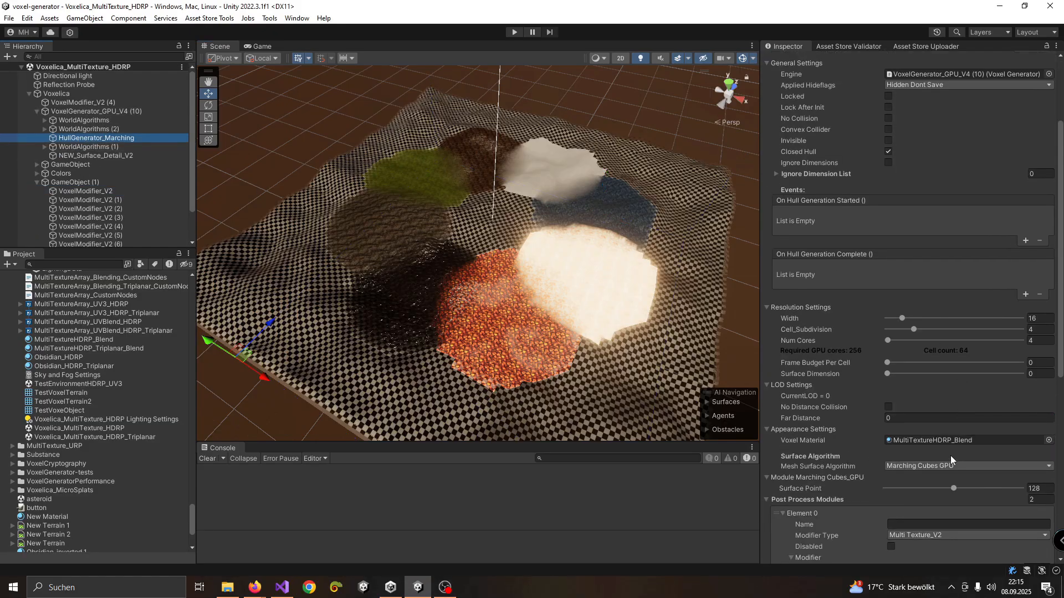
left_click(947, 441)
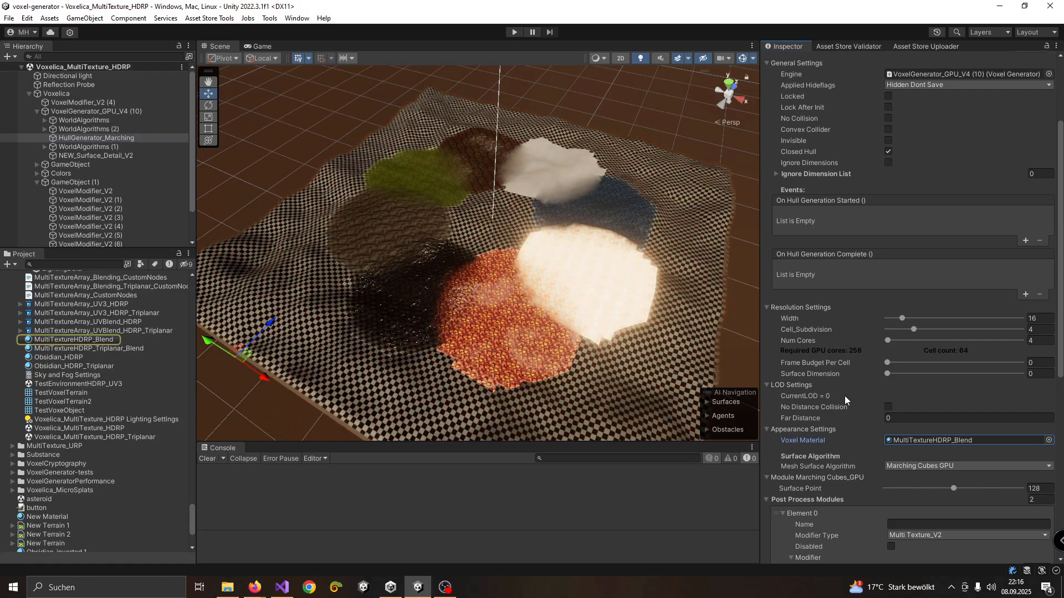
scroll(830, 398, "down", 4)
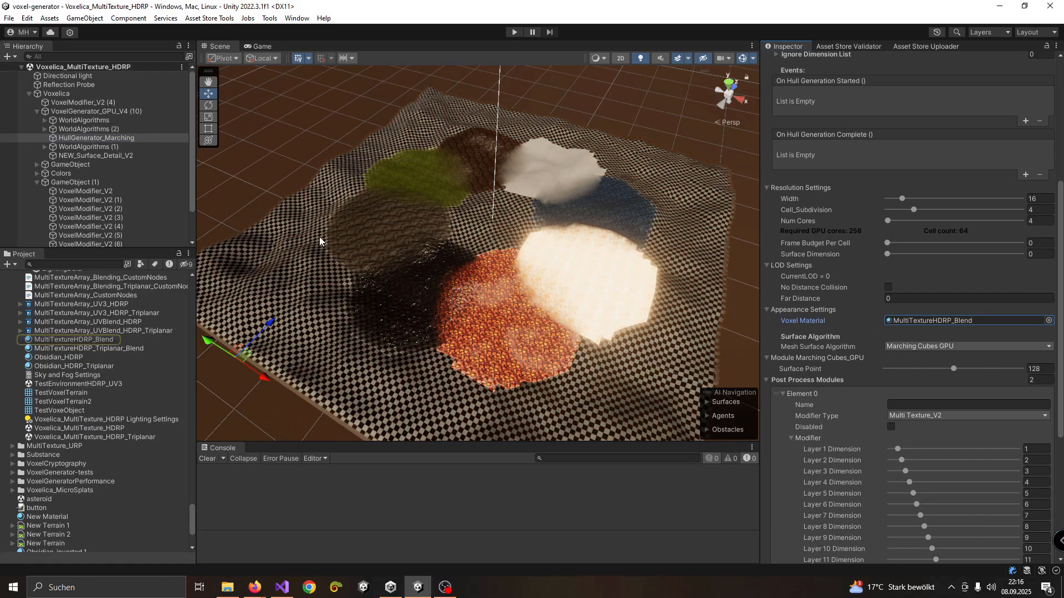
Locate the Voxelica_MultiTexture_HDRP scene asset in the project and look through the MultiTexture_HDRP folder around it
left_click(91, 67)
right_click(85, 67)
left_click(148, 171)
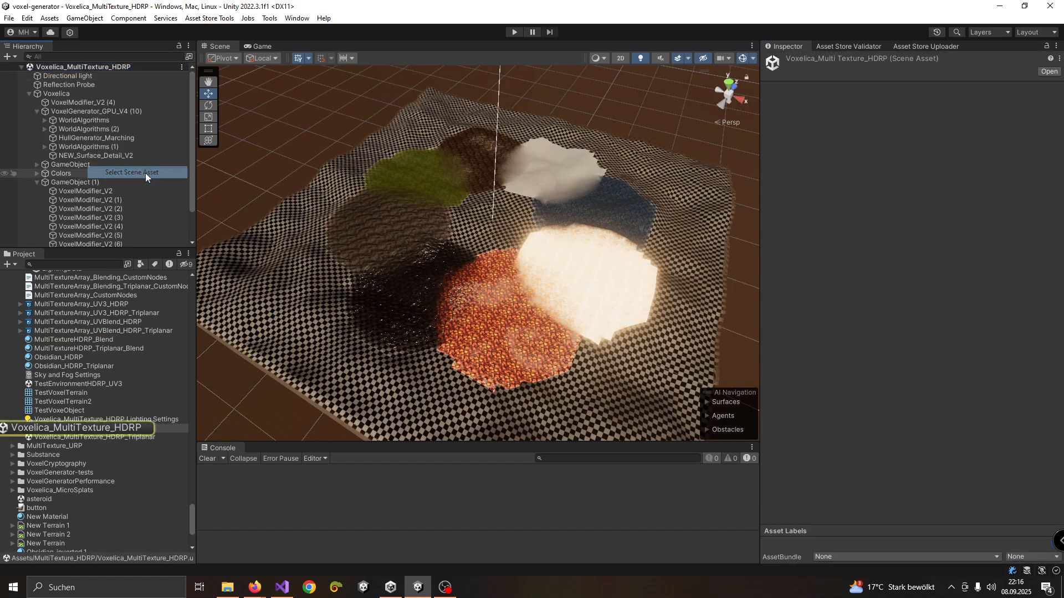
scroll(88, 388, "up", 3)
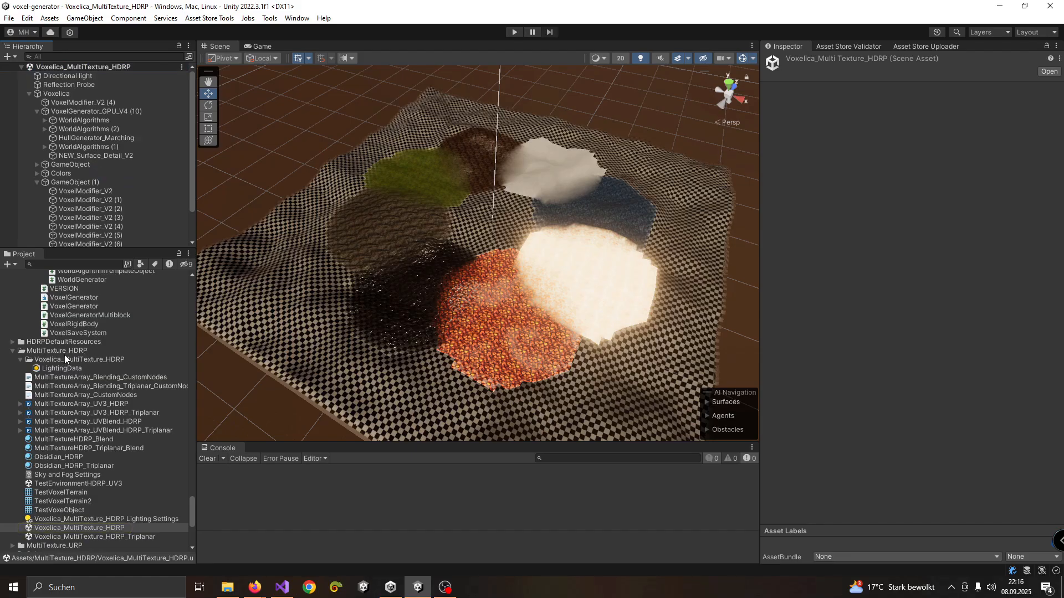
scroll(119, 480, "down", 3)
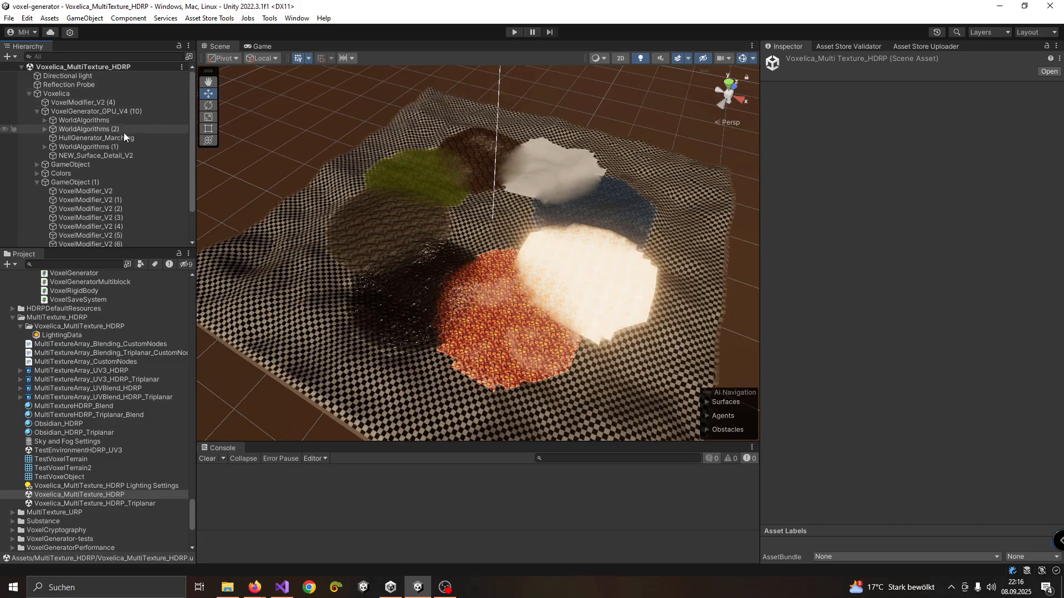
Paint extra blue material onto the terrain beside the blue patch using VoxelModifier_V2
scroll(94, 193, "down", 3)
left_click(92, 159)
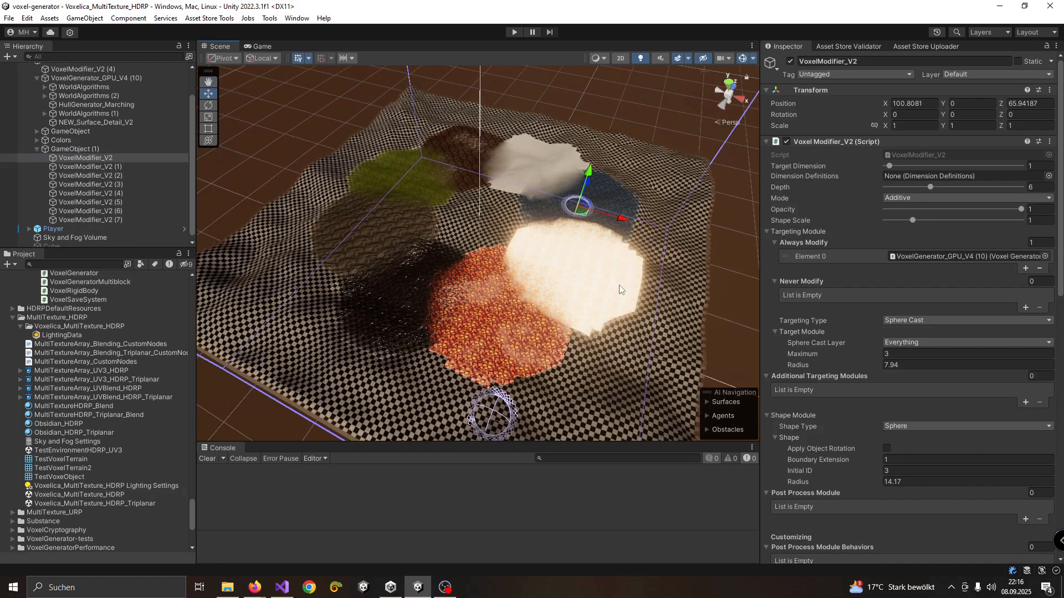
right_click_drag(614, 195, 613, 195)
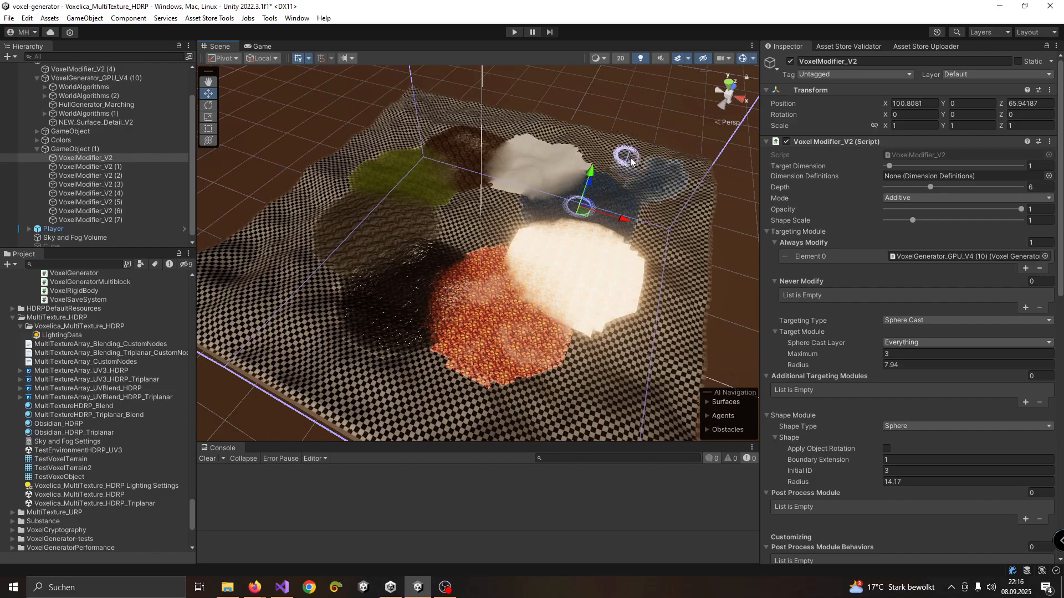
Paint additional material beside the green and brown patches using VoxelModifier_V2 (3) and VoxelModifier_V2 (4)
left_click(143, 175)
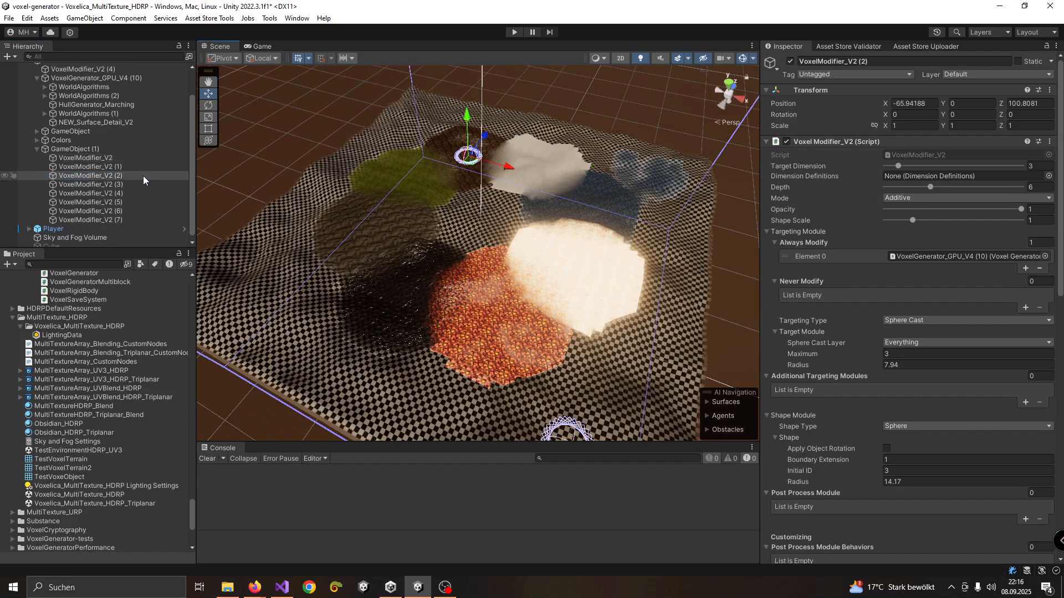
left_click(128, 184)
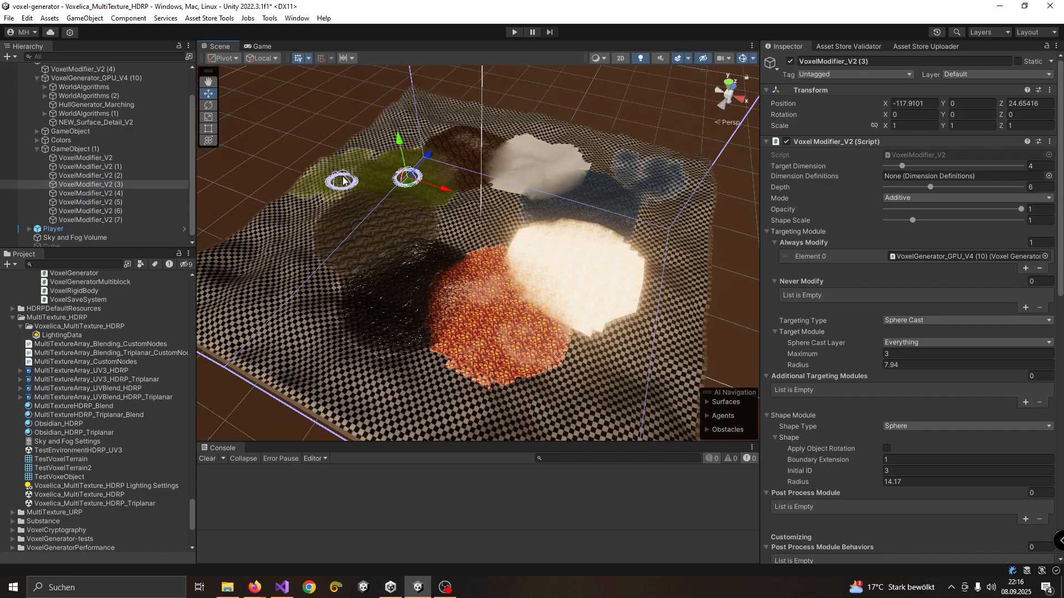
left_click(113, 193)
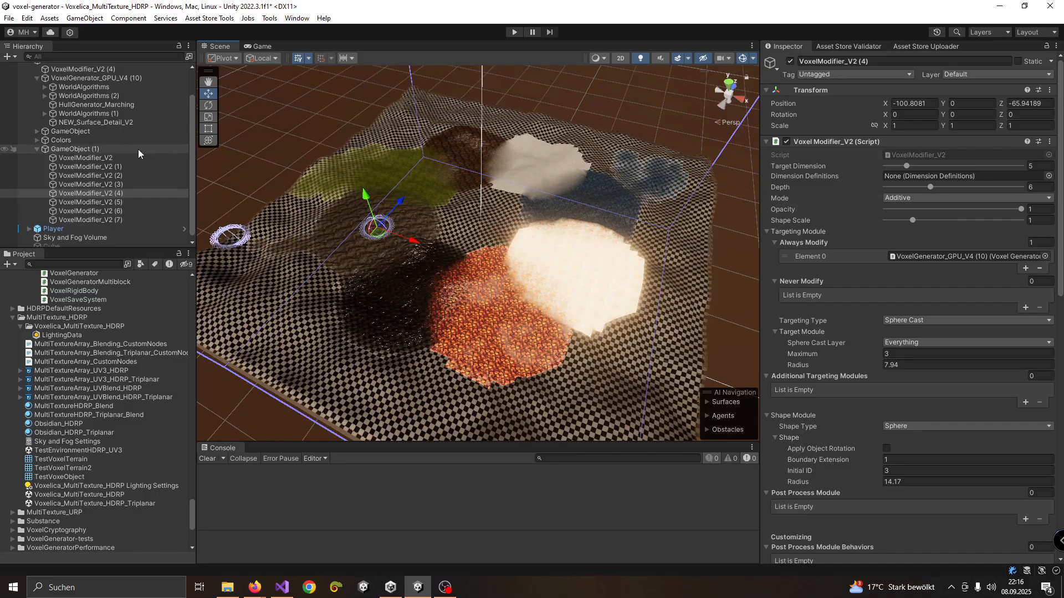
Select HullGenerator_Marching and examine its general, resolution and appearance settings
scroll(108, 166, "up", 3)
left_click(84, 138)
scroll(909, 360, "down", 10)
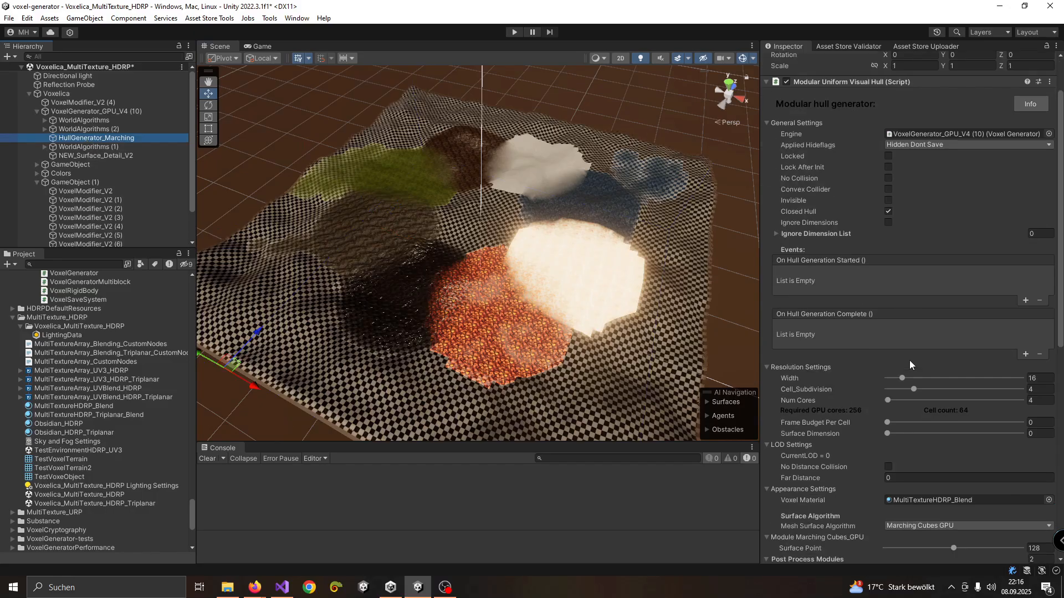
scroll(963, 258, "up", 5)
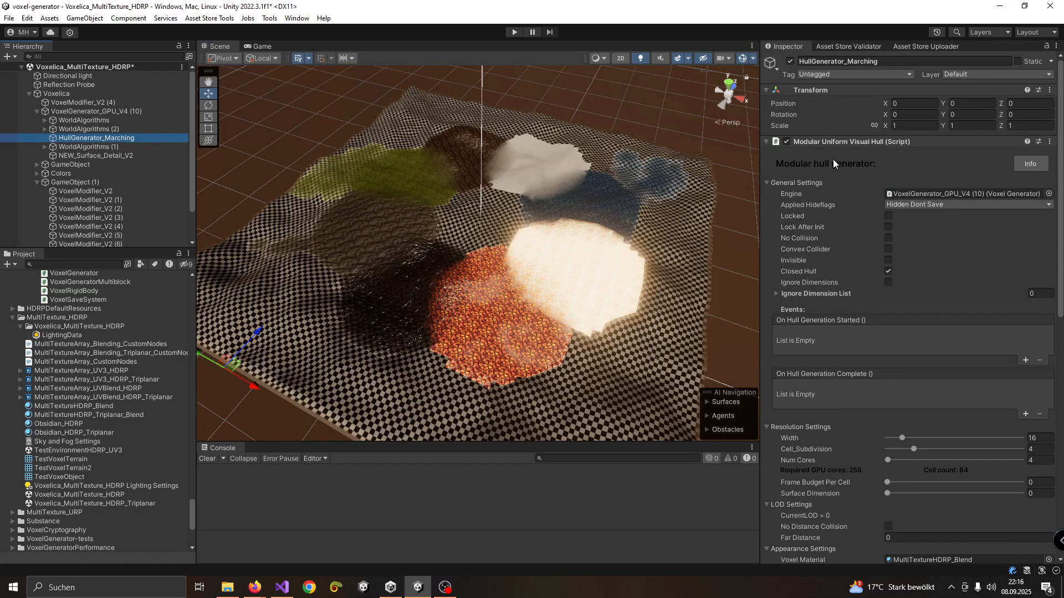
scroll(787, 218, "down", 6)
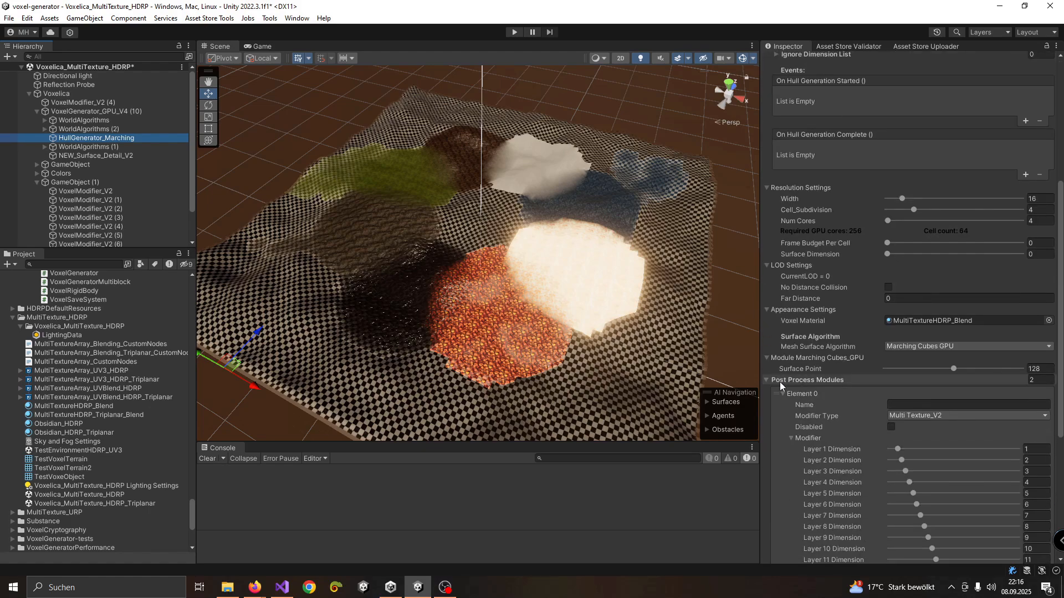
Switch the hull generator's mesh surface algorithm to Marching Cubes CPU and back to Marching Cubes GPU
left_click(916, 348)
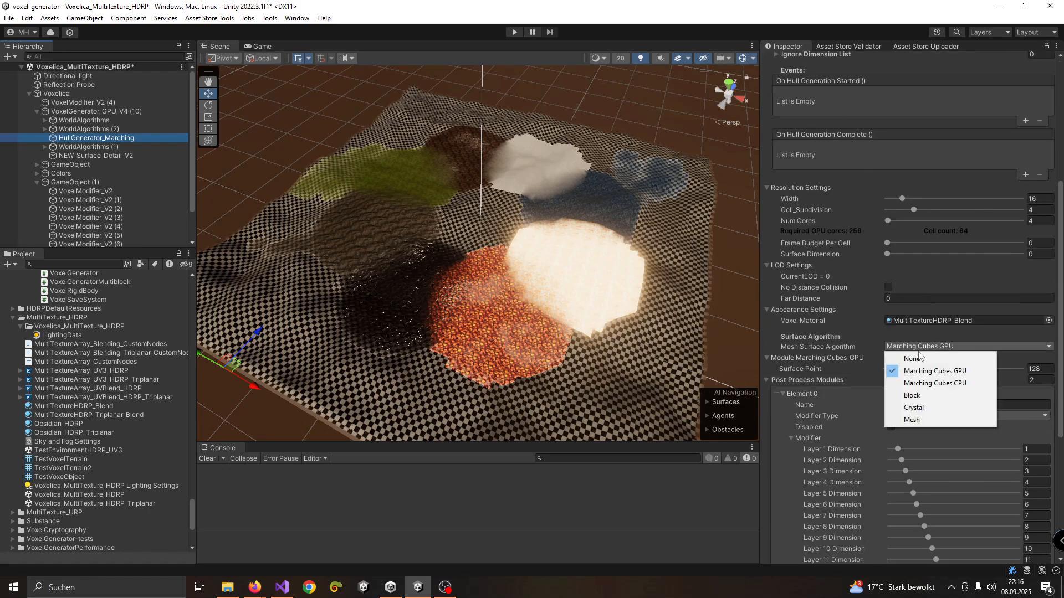
left_click(937, 383)
left_click(953, 348)
left_click(950, 371)
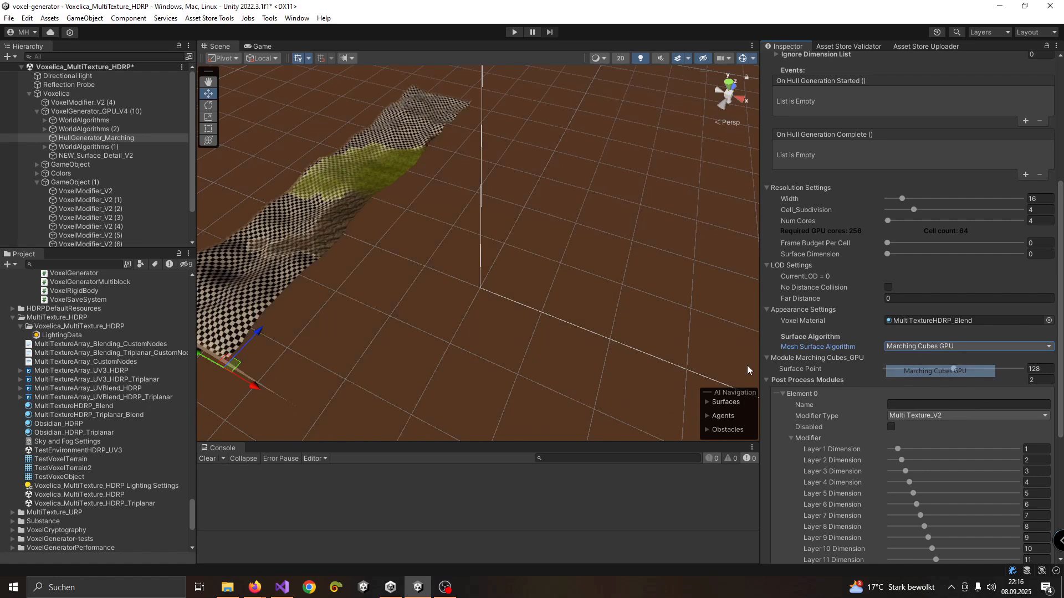
Try adjusting the UV Power of the Cube UV post-process module and undo the change
scroll(829, 313, "down", 3)
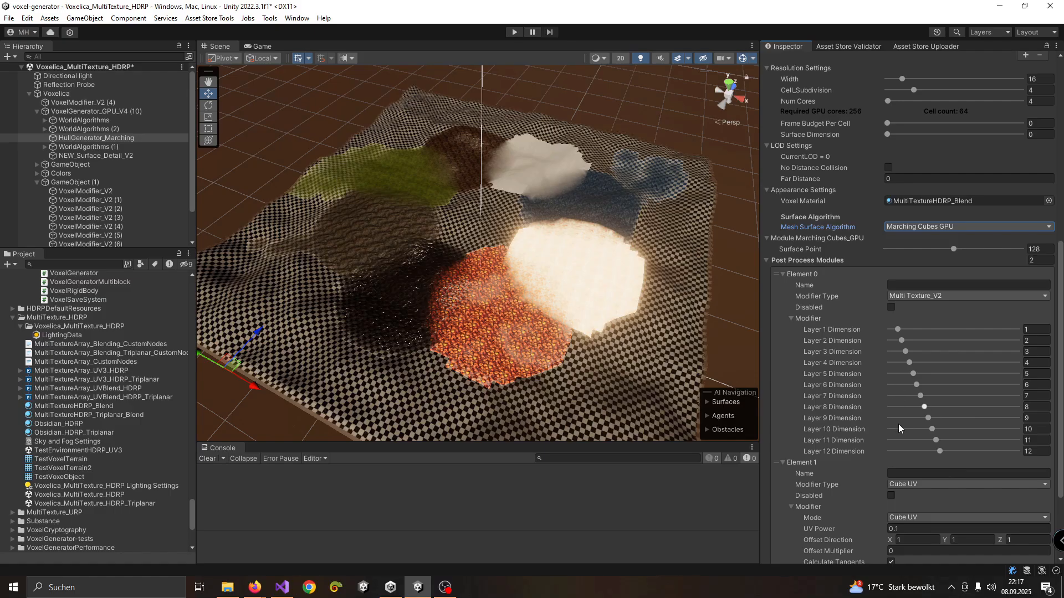
scroll(949, 418, "down", 3)
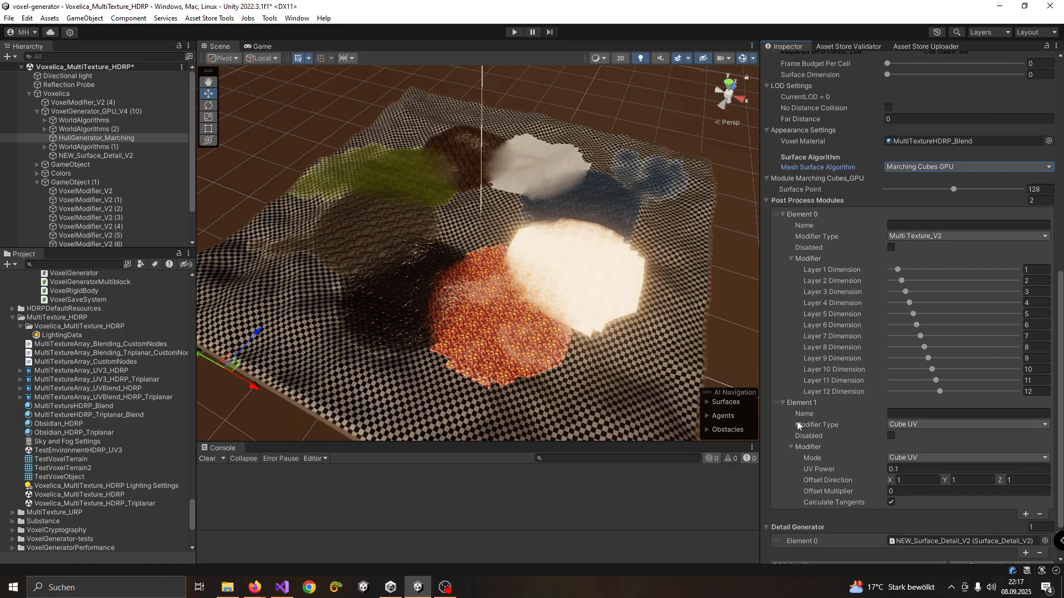
left_click_drag(865, 469, 868, 469)
key("ctrl+z")
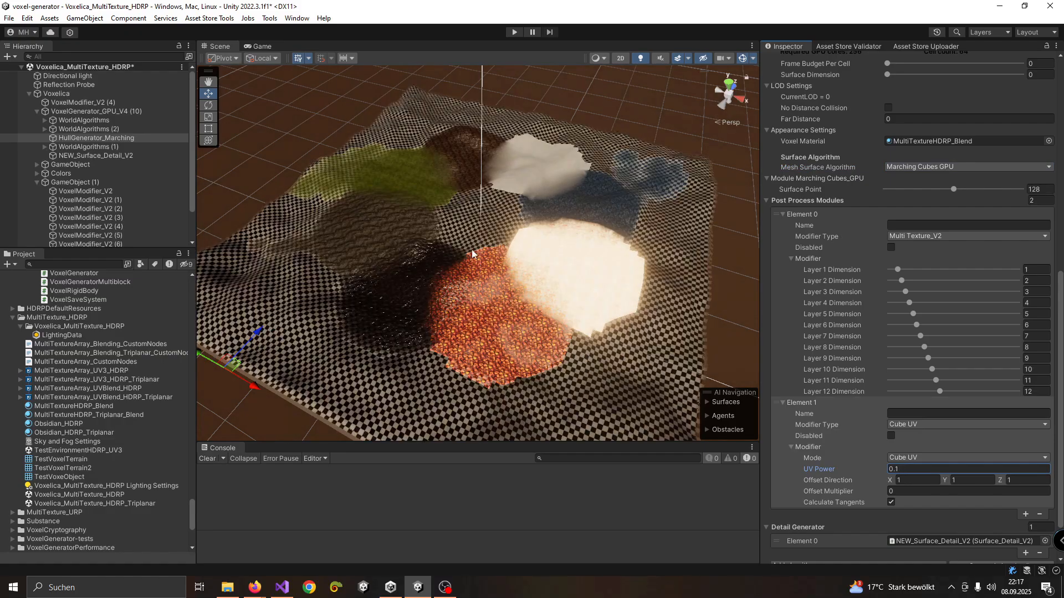
Locate the hull generator's voxel material in the project and open MultiTextureHDRP_Blend to view its properties
scroll(892, 269, "up", 3)
left_click(919, 230)
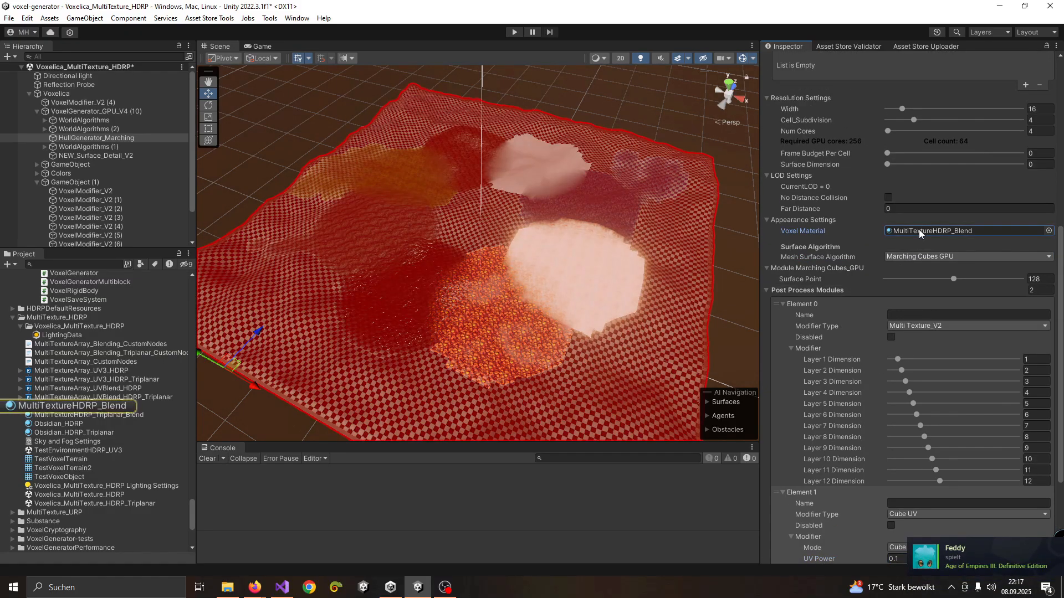
left_click(68, 407)
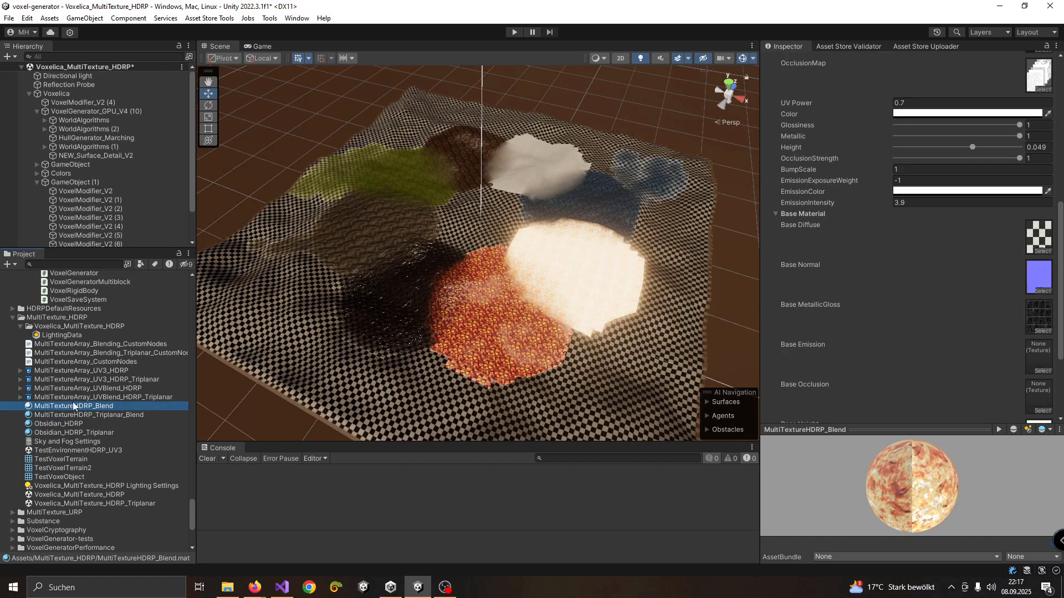
scroll(925, 171, "up", 10)
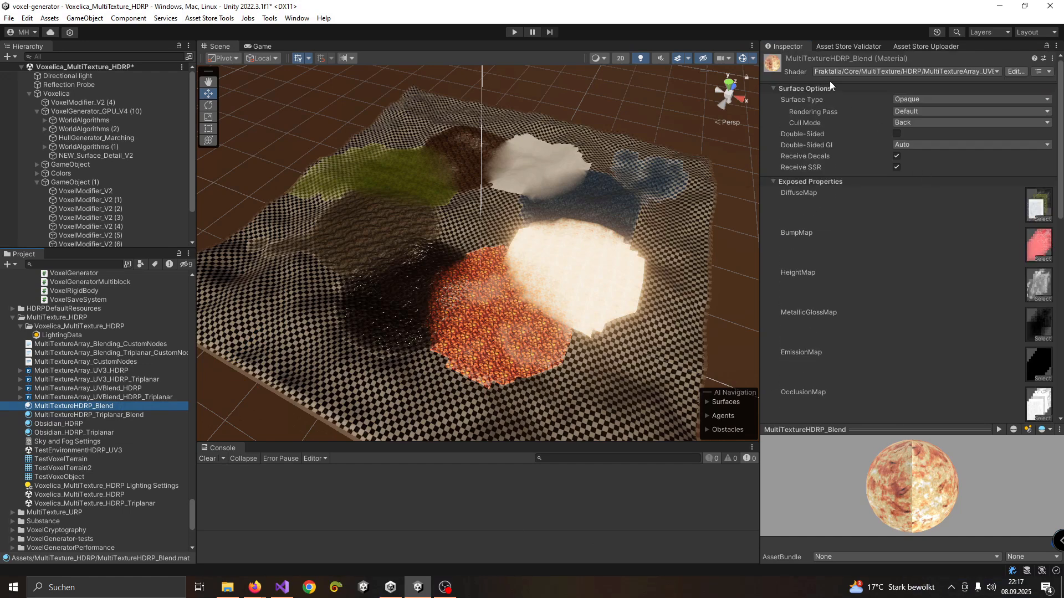
Choose the MultiTextureArray_UVBlend_HDRP shader from Fraktalia/Core/MultiTexture/HDRP for the MultiTextureHDRP_Blend material
left_click(852, 72)
left_click(844, 113)
left_click(864, 107)
left_click(870, 108)
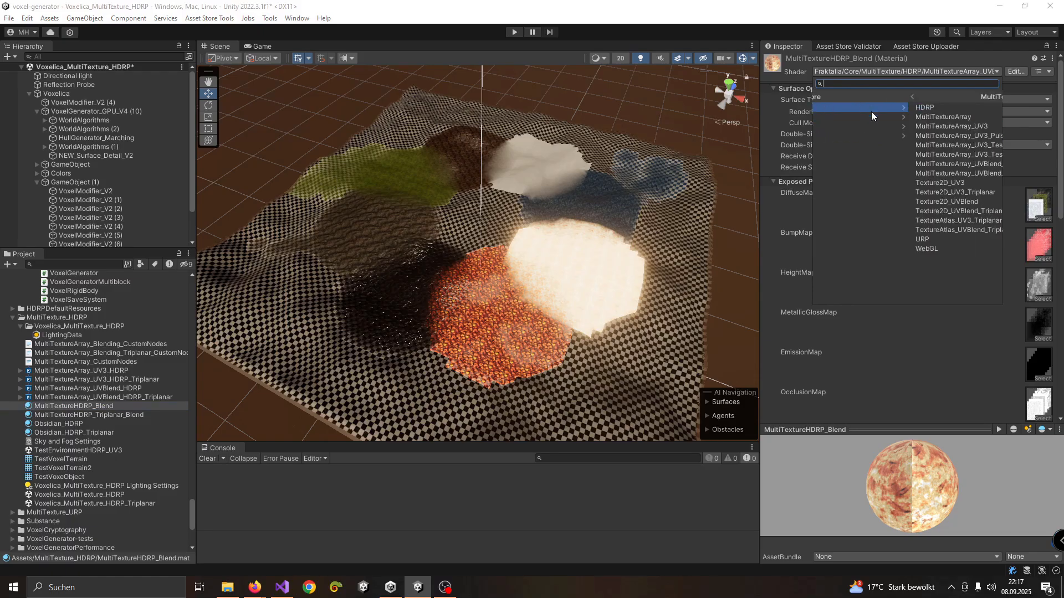
left_click(842, 108)
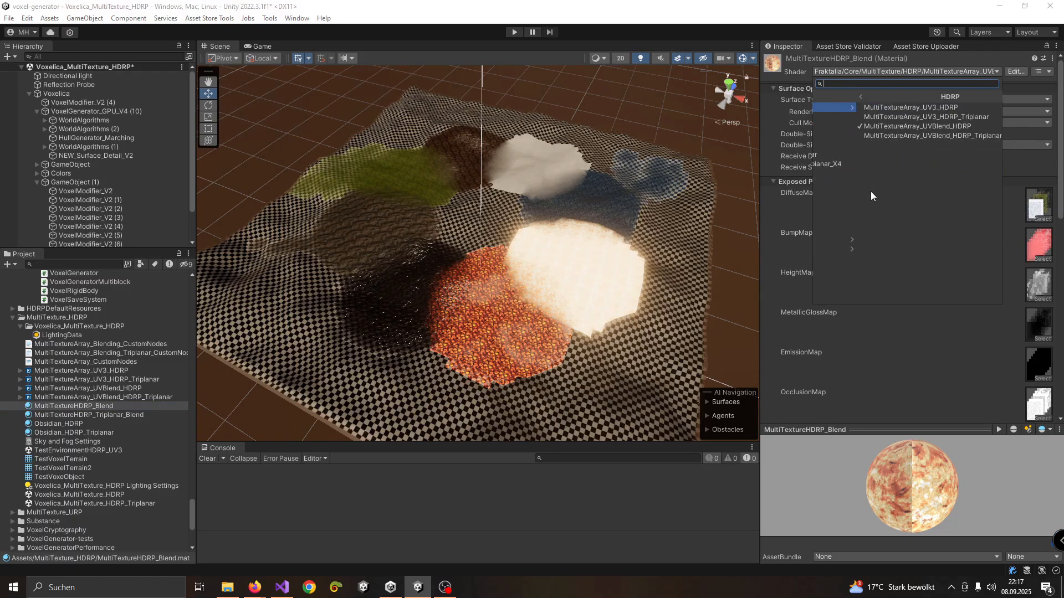
left_click(880, 126)
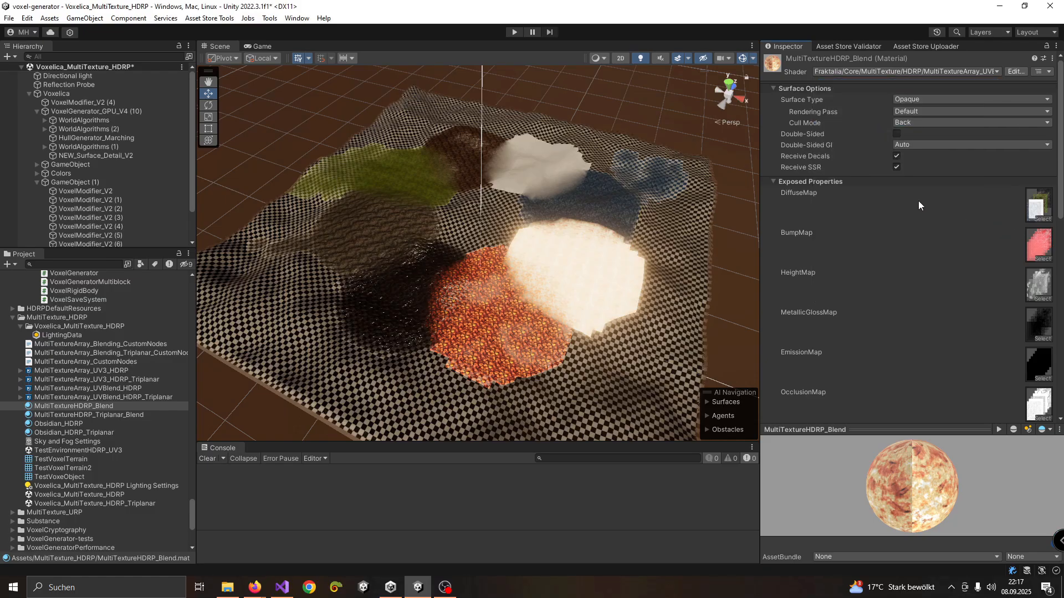
Examine the material's texture map slots and locate the texture array assigned to DiffuseMap in the project
scroll(888, 201, "down", 3)
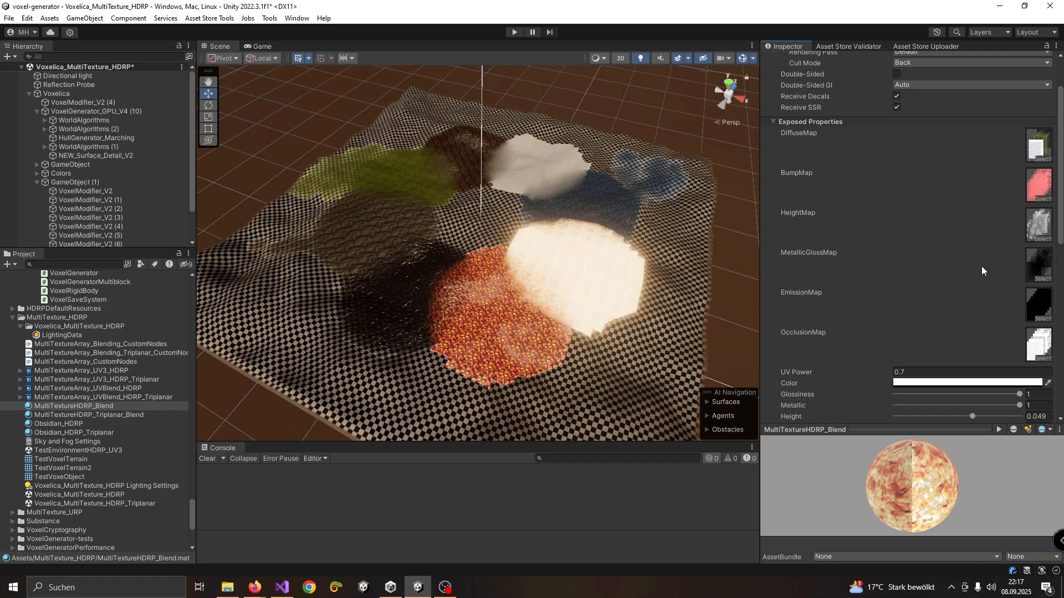
left_click(1039, 145)
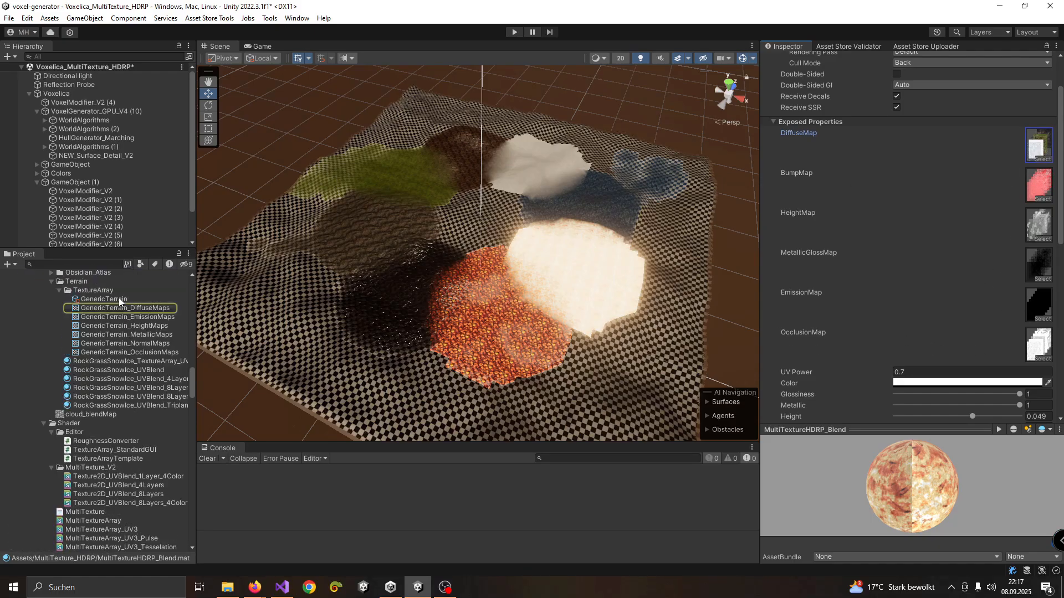
scroll(964, 215, "down", 3)
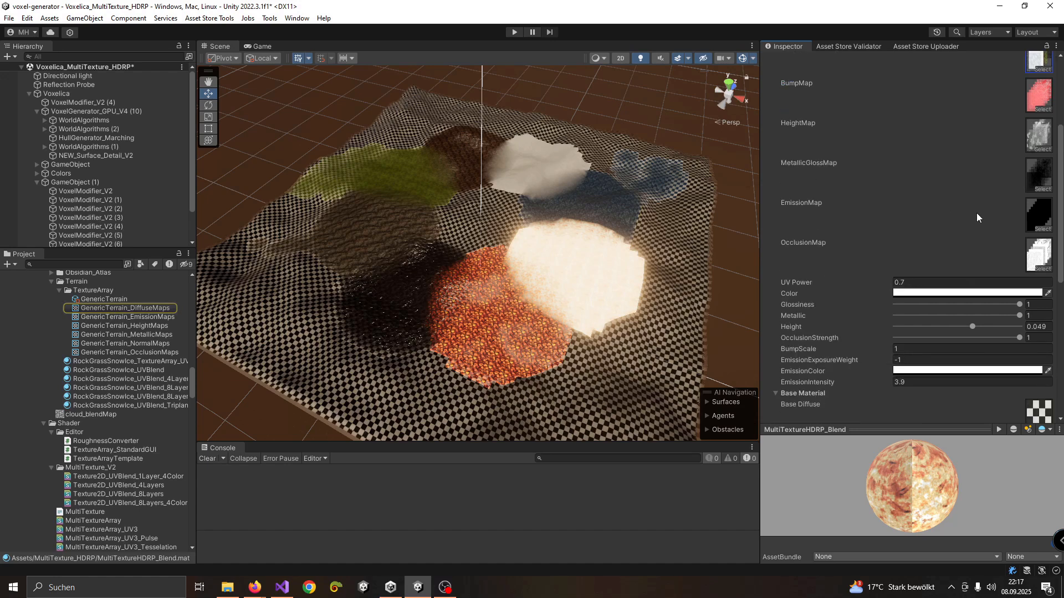
scroll(984, 197, "up", 3)
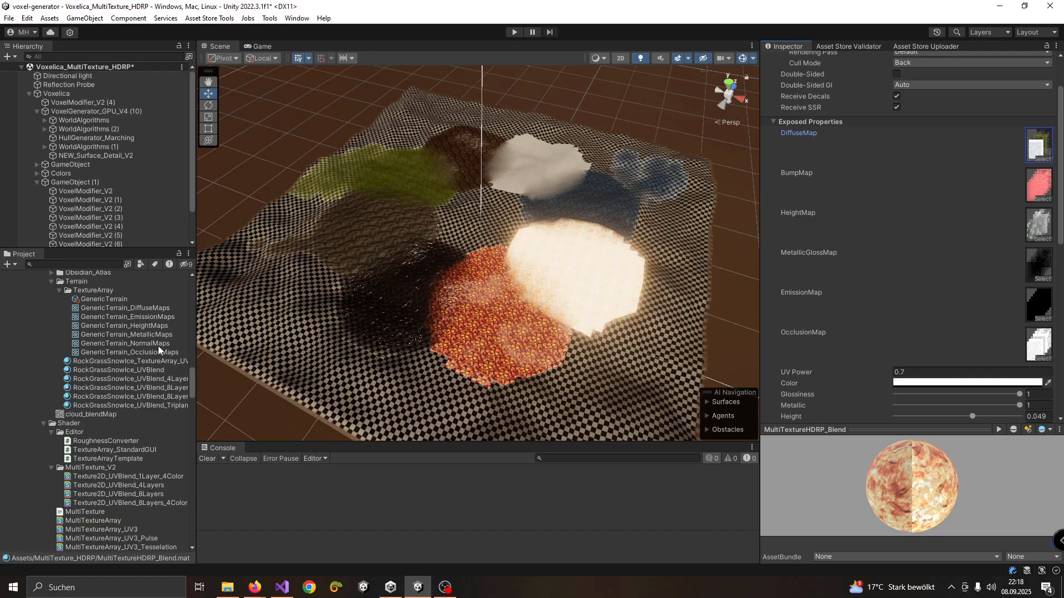
scroll(955, 254, "down", 5)
scroll(1002, 229, "up", 4)
scroll(1003, 225, "up", 2)
left_click(1040, 146)
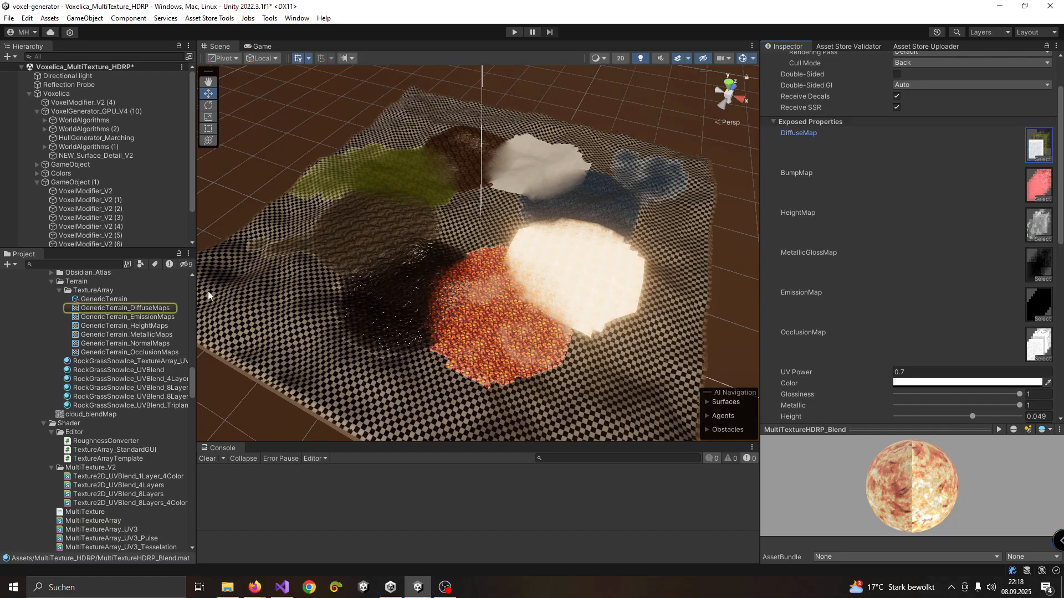
Duplicate the MultiTextureHDRP_Blend material and move the copy out of the MultiTexture_HDRP folder into the Assets root
scroll(909, 205, "up", 2)
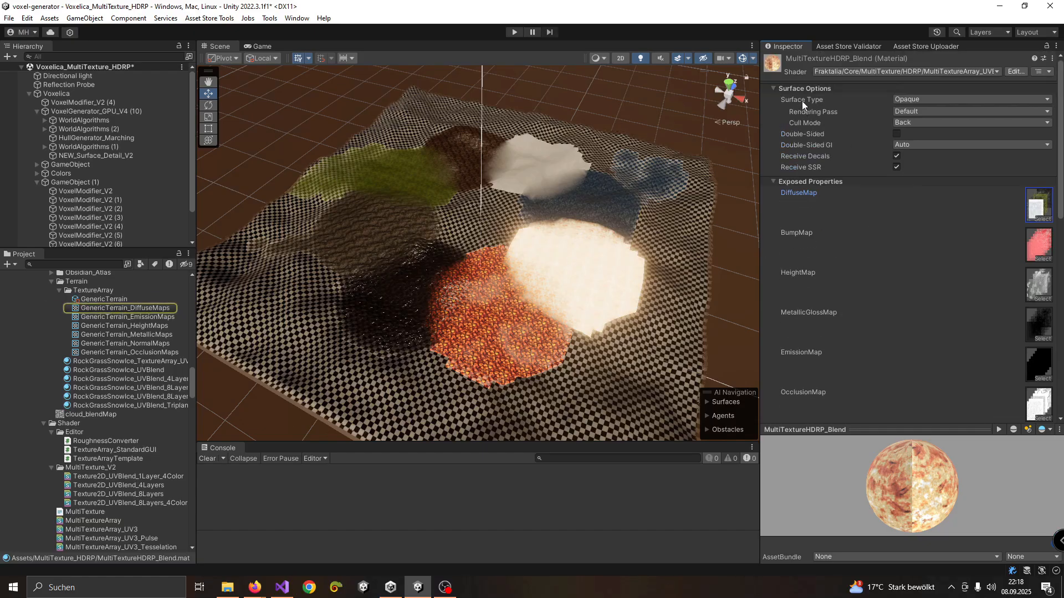
right_click(790, 72)
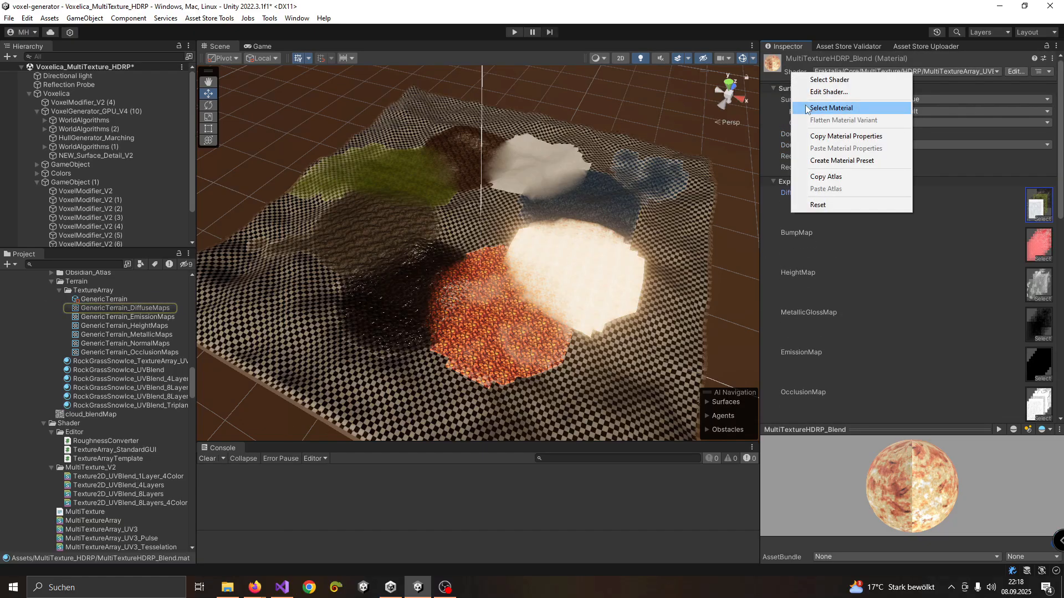
left_click(831, 108)
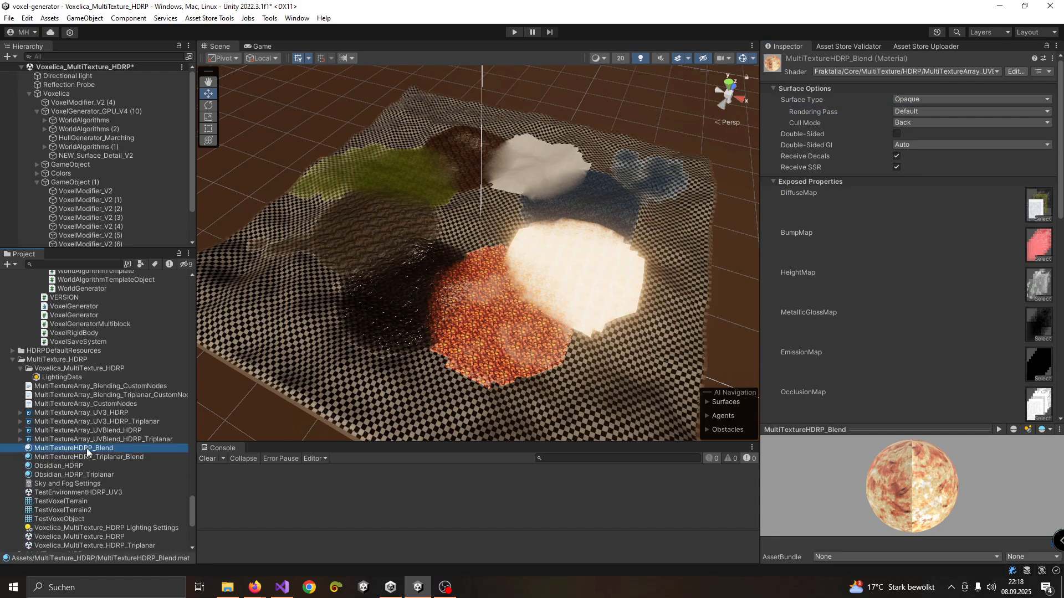
key("ctrl+d")
left_click_drag(87, 446, 70, 490)
Clear the DiffuseMap, BumpMap and HeightMap textures of the MultiTextureHDRP_Blend 1 material by setting each to None
left_click(62, 420)
left_click(1040, 220)
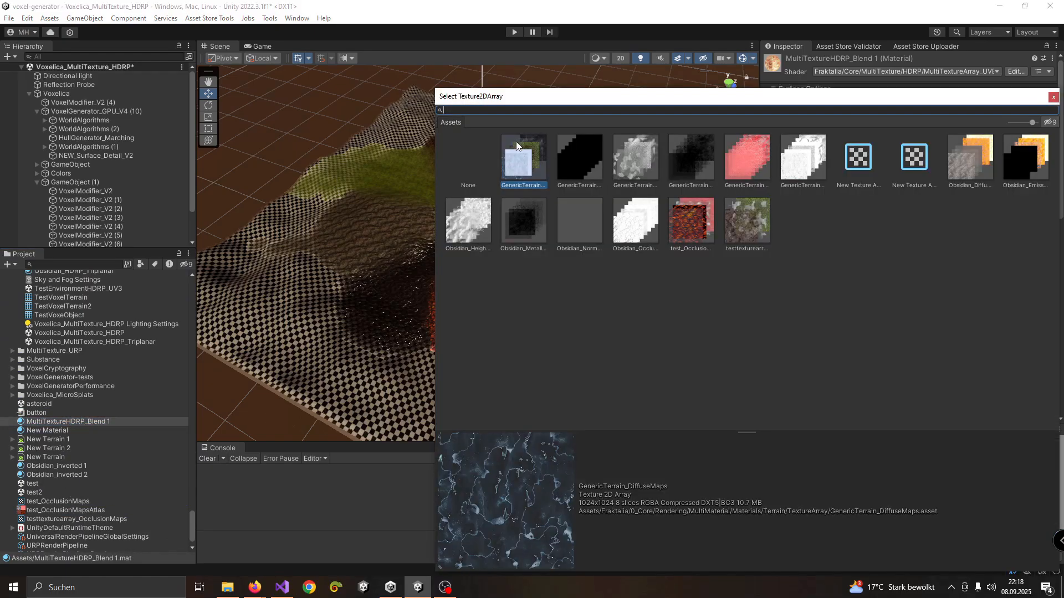
double_click(467, 154)
left_click(1035, 261)
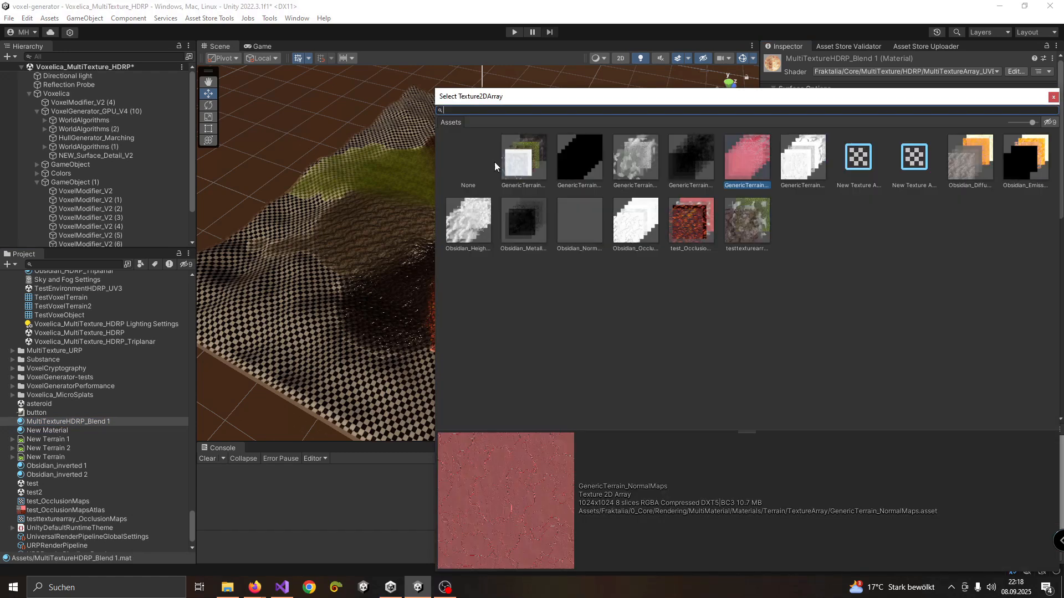
double_click(495, 162)
left_click(1041, 303)
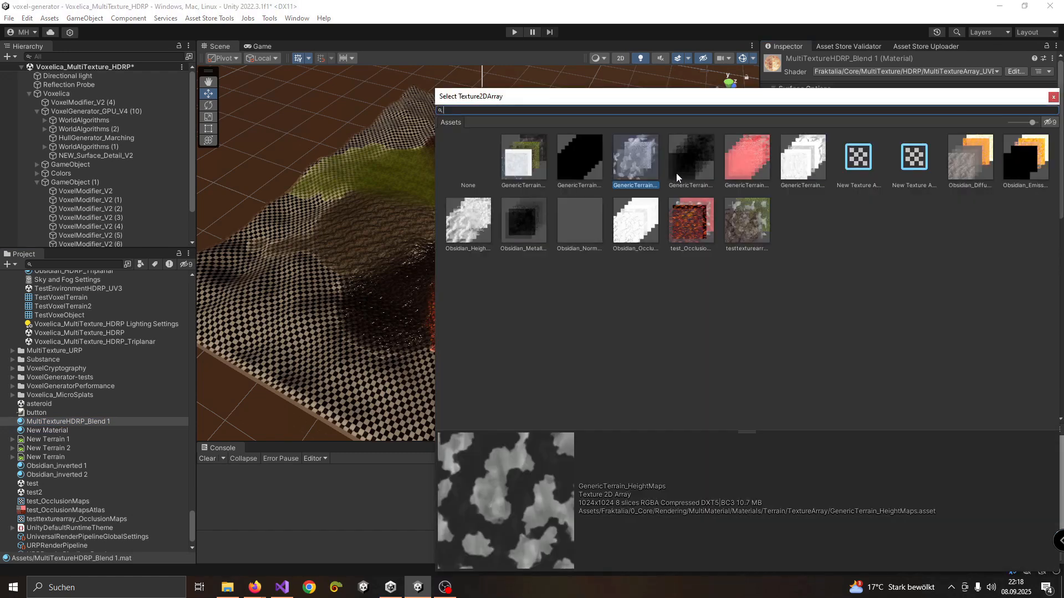
double_click(471, 159)
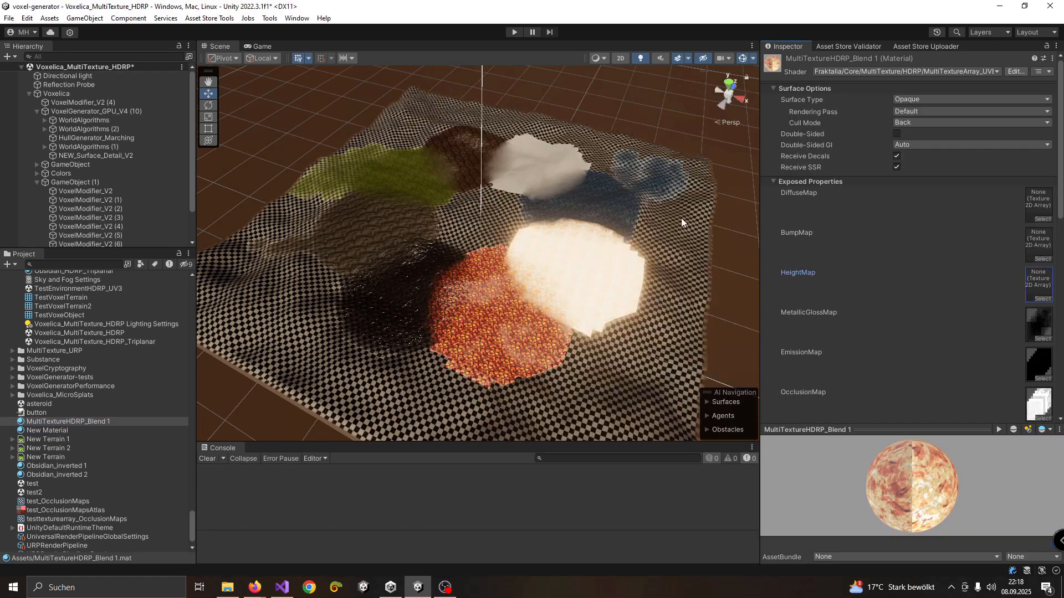
Set the MetallicGlossMap, EmissionMap and OcclusionMap of the MultiTextureHDRP_Blend 1 material to None
left_click(1046, 338)
left_click(473, 160)
double_click(473, 161)
left_click(1040, 379)
double_click(475, 166)
scroll(1018, 380, "down", 2)
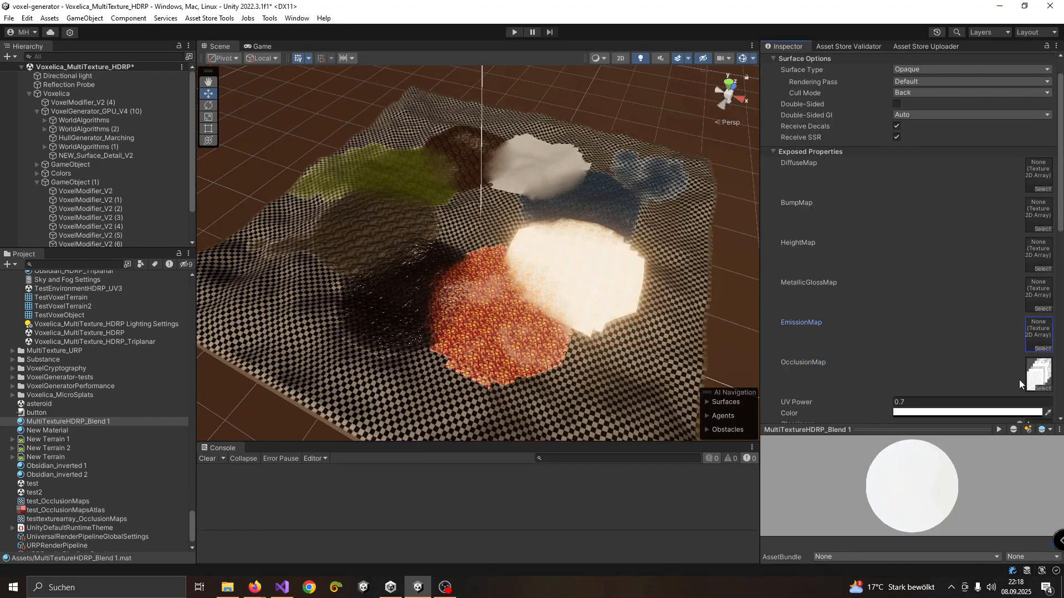
left_click(1041, 360)
double_click(462, 164)
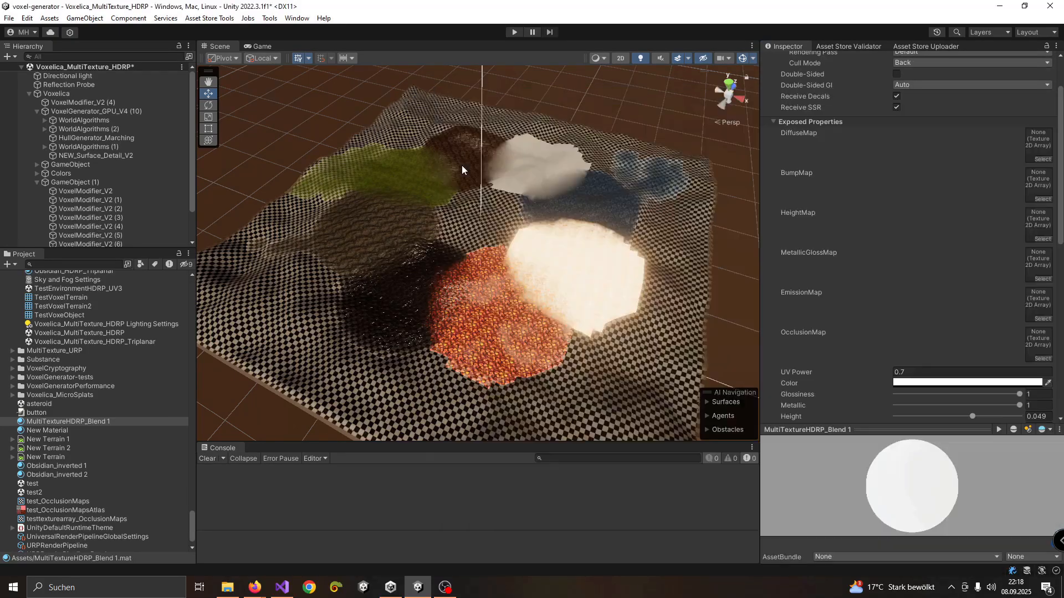
Examine the copied material's Base Material texture slots and the texture assigned to Base Diffuse
scroll(926, 296, "down", 2)
scroll(912, 277, "down", 4)
scroll(908, 239, "up", 5)
scroll(918, 240, "down", 8)
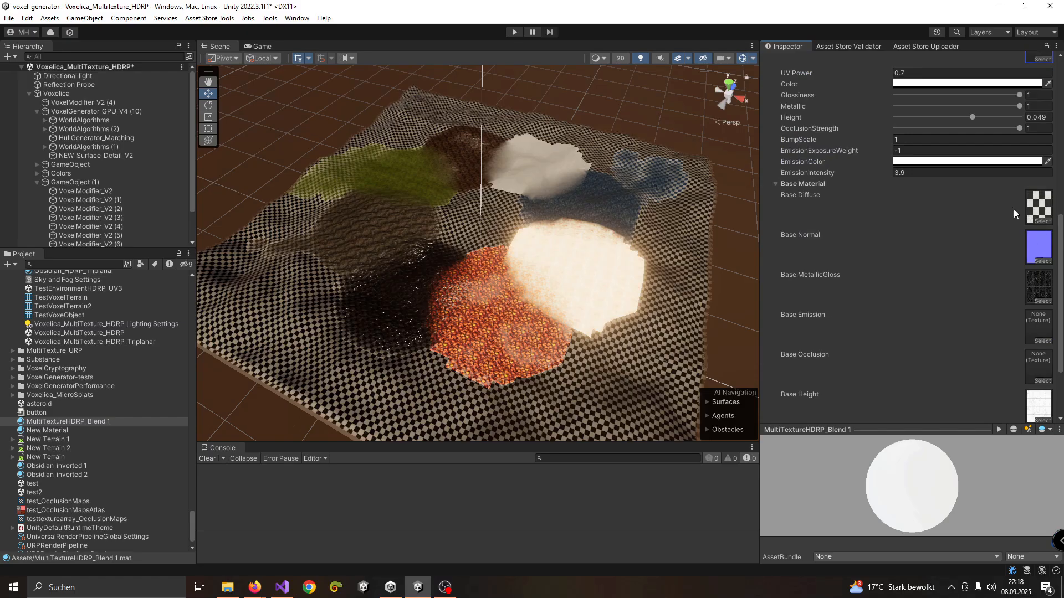
left_click(1040, 221)
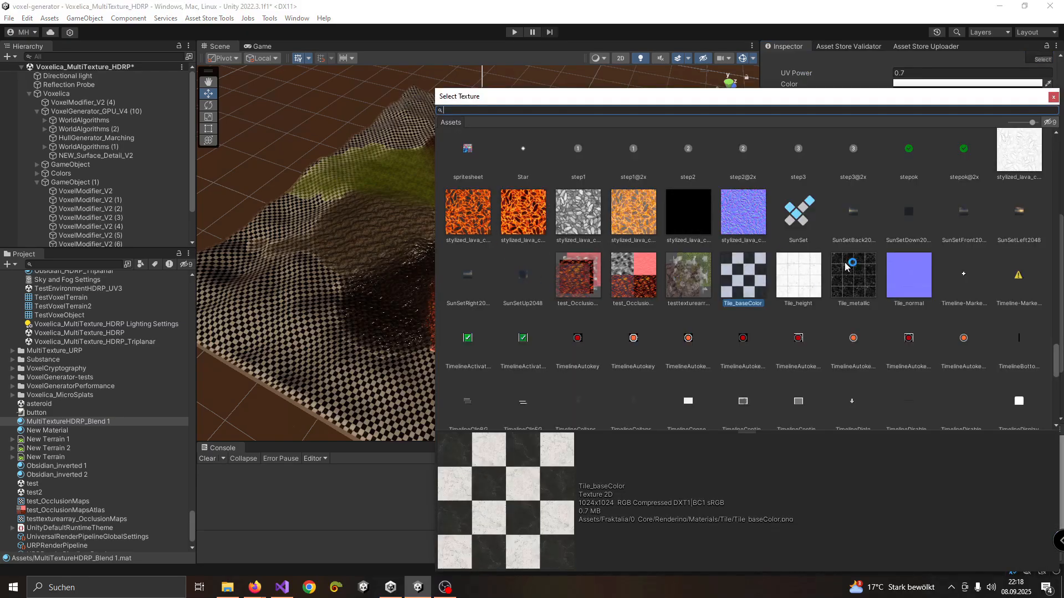
left_click(1053, 97)
scroll(1015, 324, "down", 3)
scroll(901, 318, "up", 6)
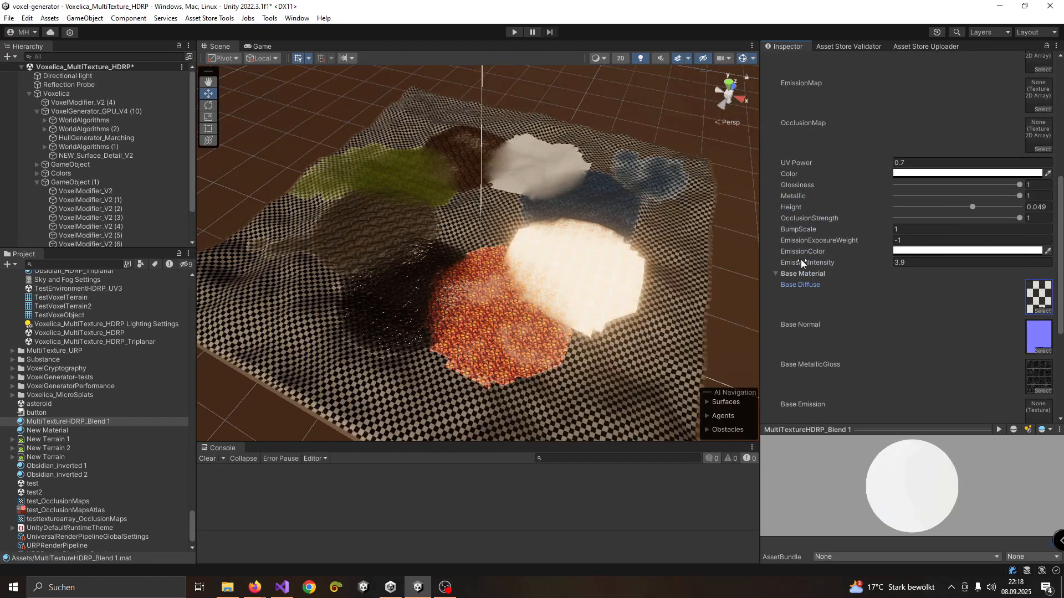
Set the EmissionColor of the MultiTextureHDRP_Blend 1 material to black (000000)
left_click(917, 251)
left_click_drag(942, 338, 892, 421)
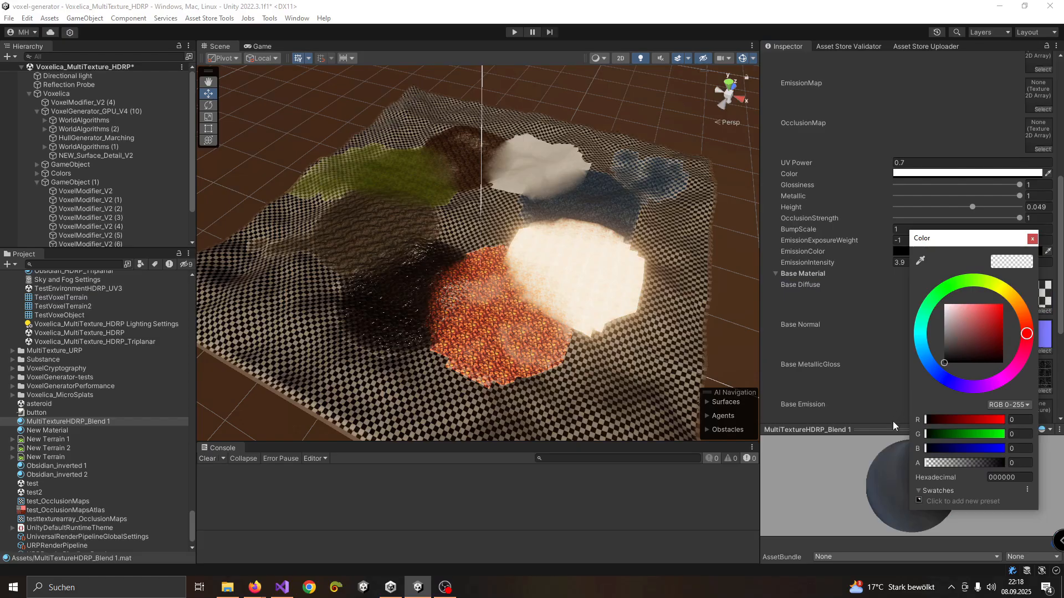
left_click(829, 308)
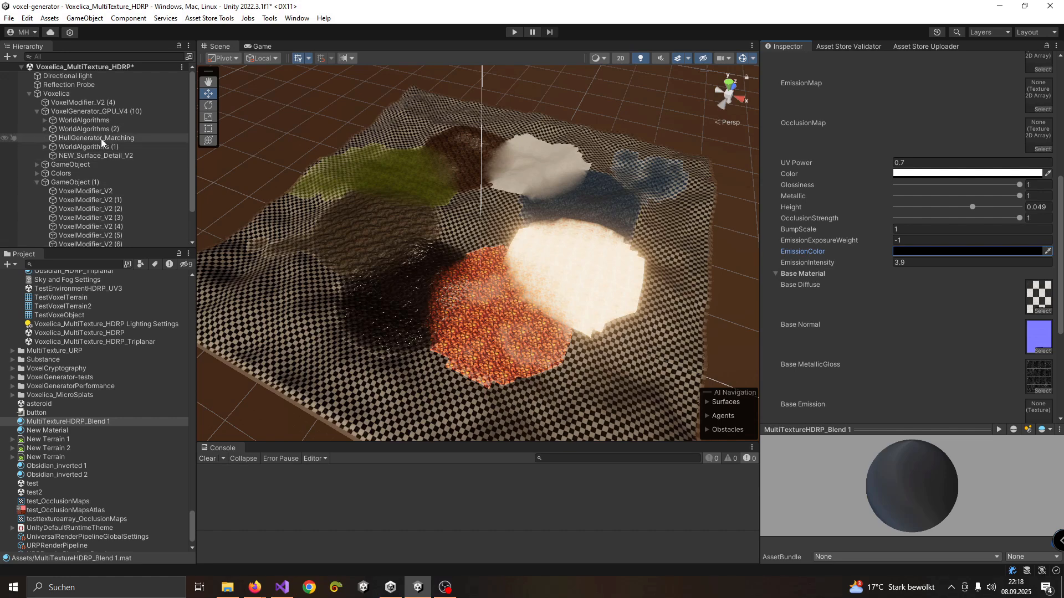
Assign MultiTextureHDRP_Blend 1 as the Voxel Material of HullGenerator_Marching and inspect the terrain in the scene
left_click(95, 138)
left_click_drag(83, 421, 939, 291)
left_click(940, 291)
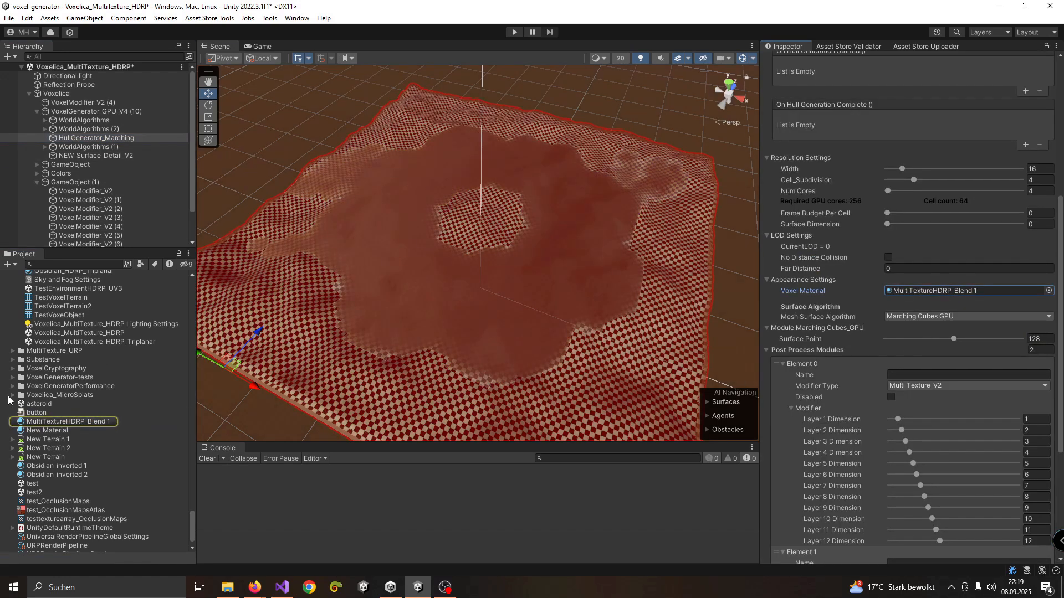
left_click(50, 421)
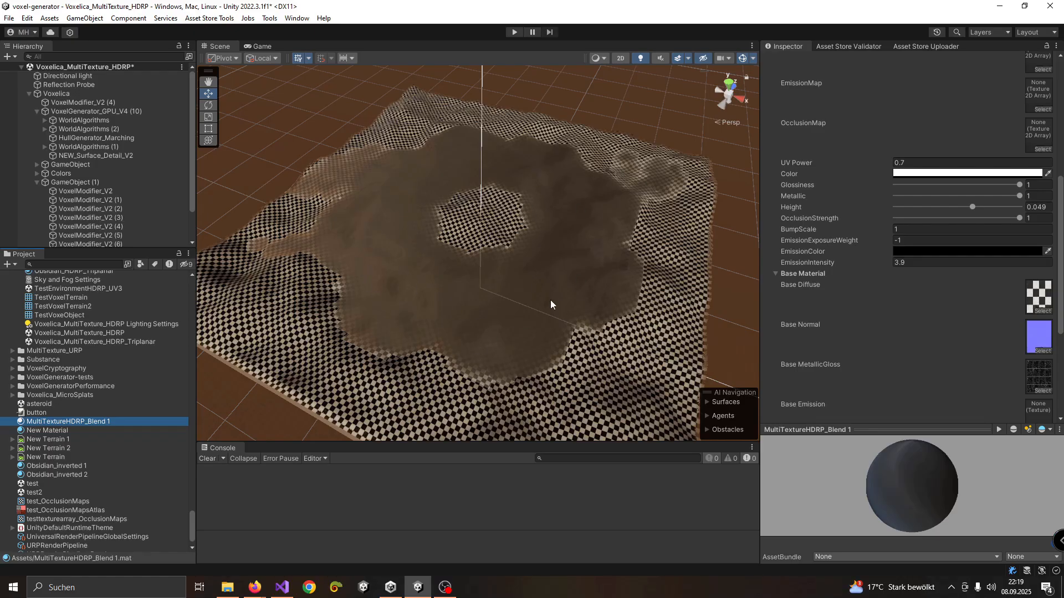
scroll(554, 293, "up", 4)
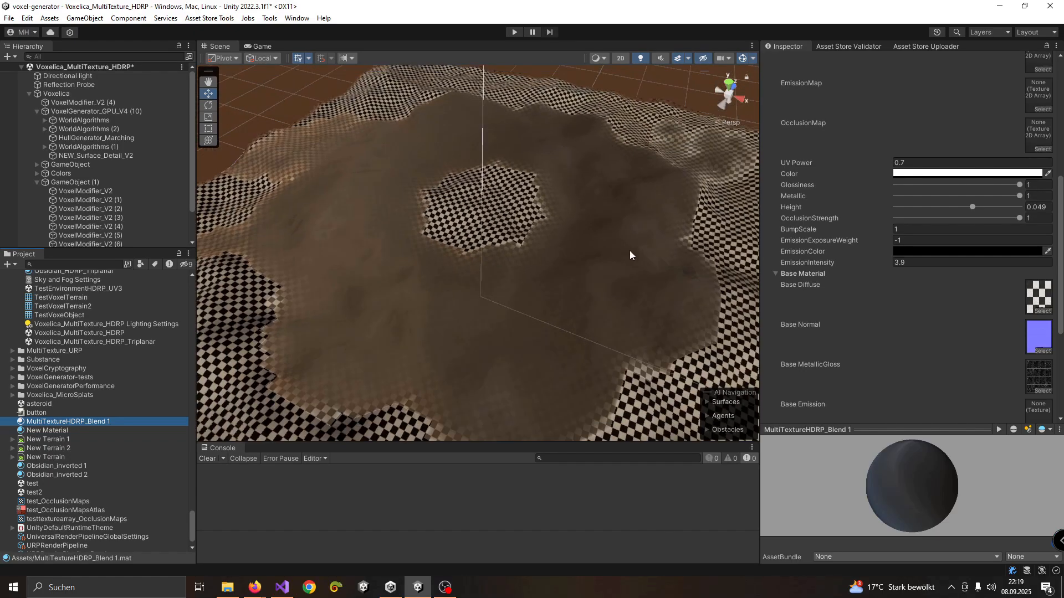
scroll(630, 255, "down", 4)
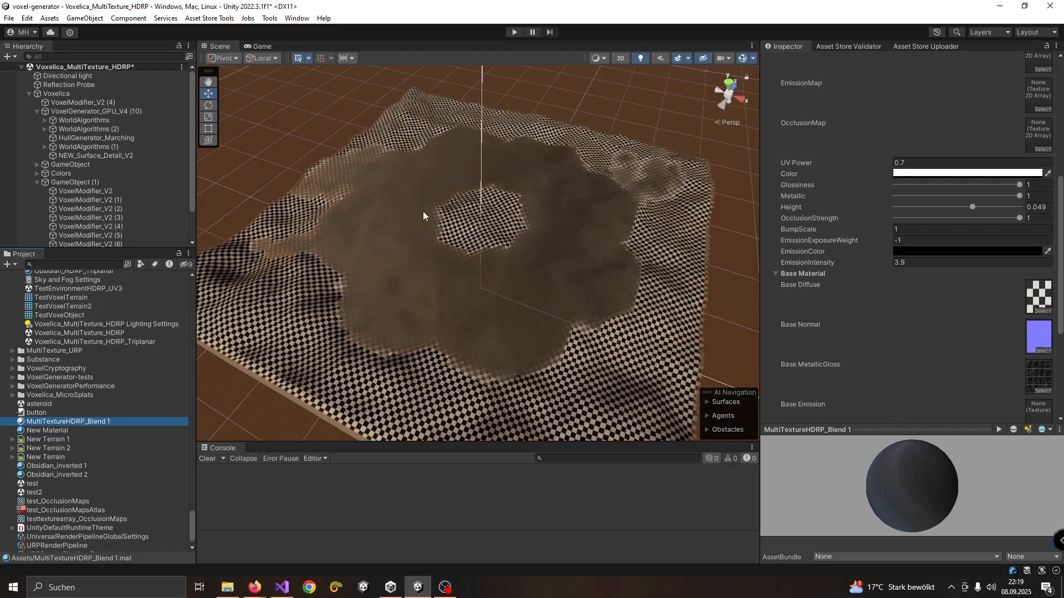
left_click_drag(444, 258, 461, 244, "alt")
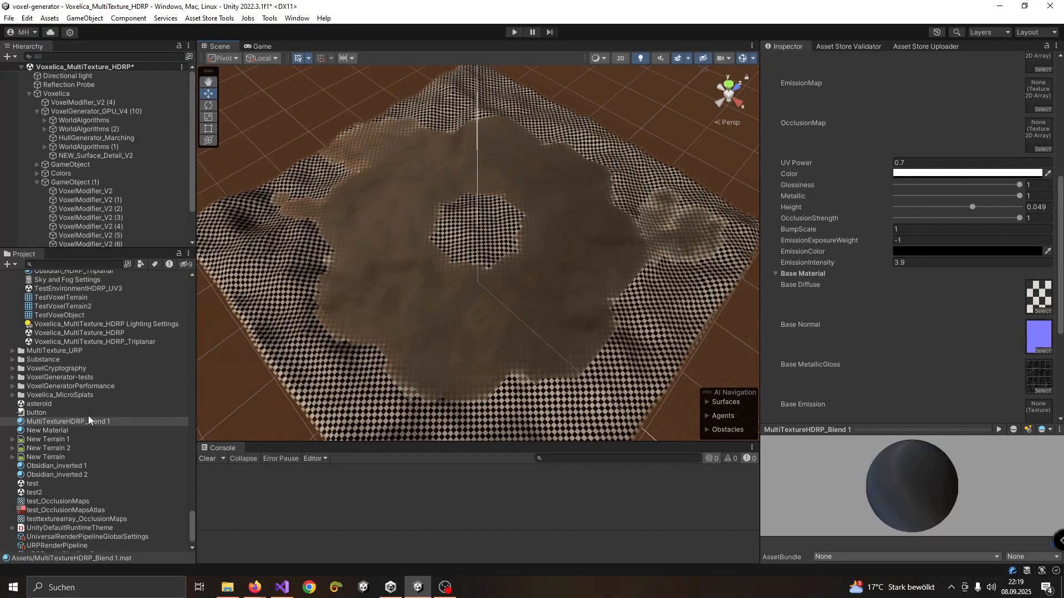
Open Fraktalia's Texture Array Creator and examine its materials, placeholder textures and texture array lists
scroll(904, 191, "up", 6)
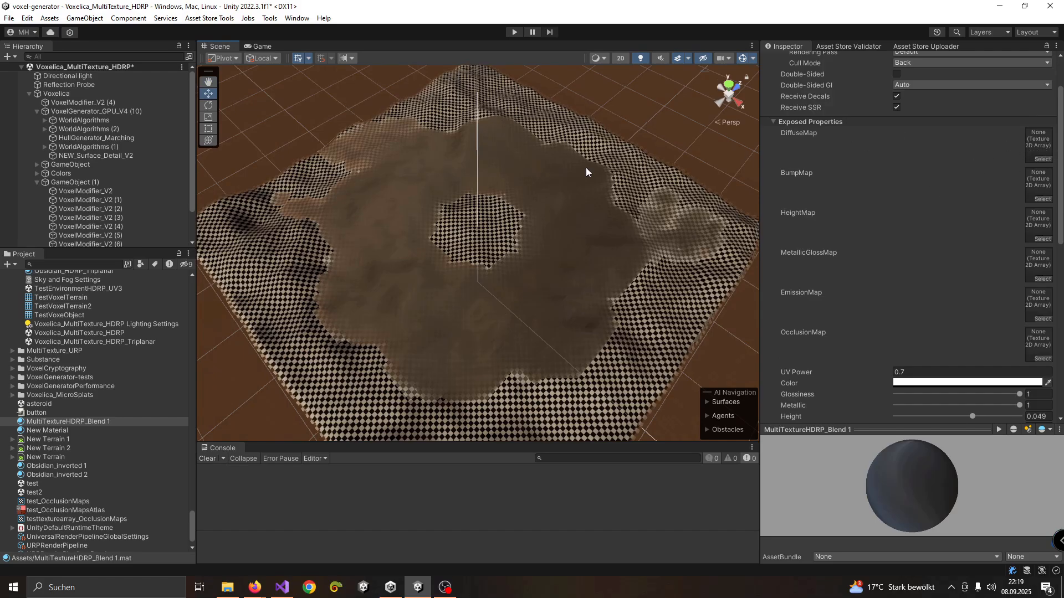
left_click(269, 18)
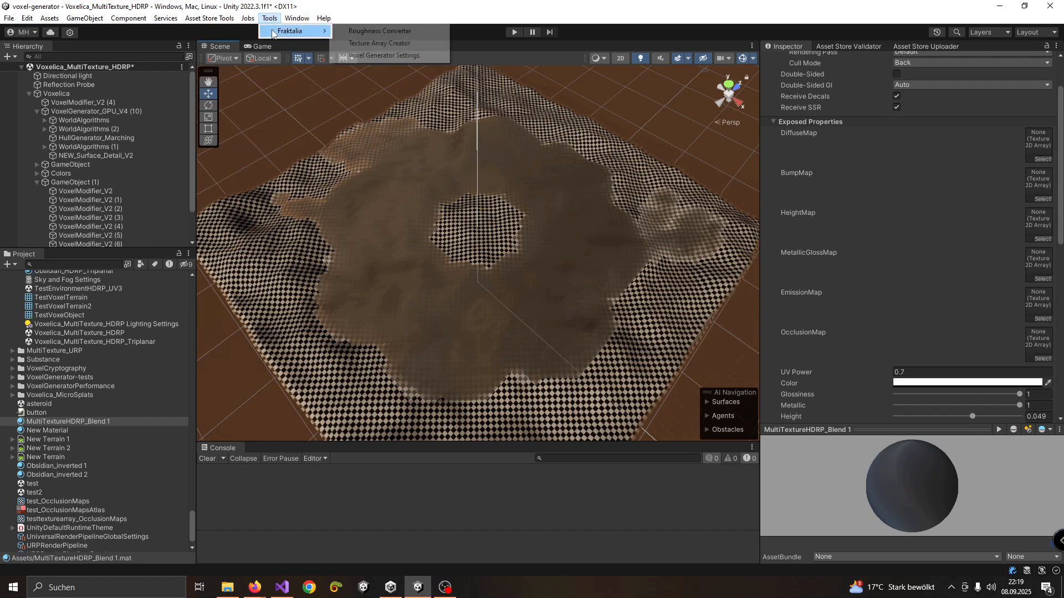
mouse_move(284, 33)
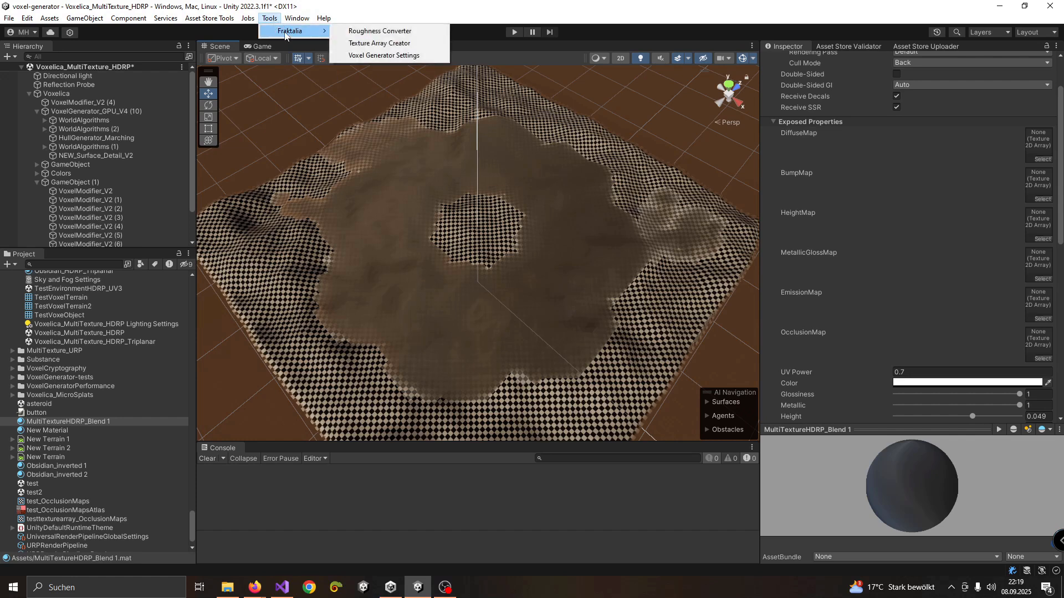
left_click(364, 44)
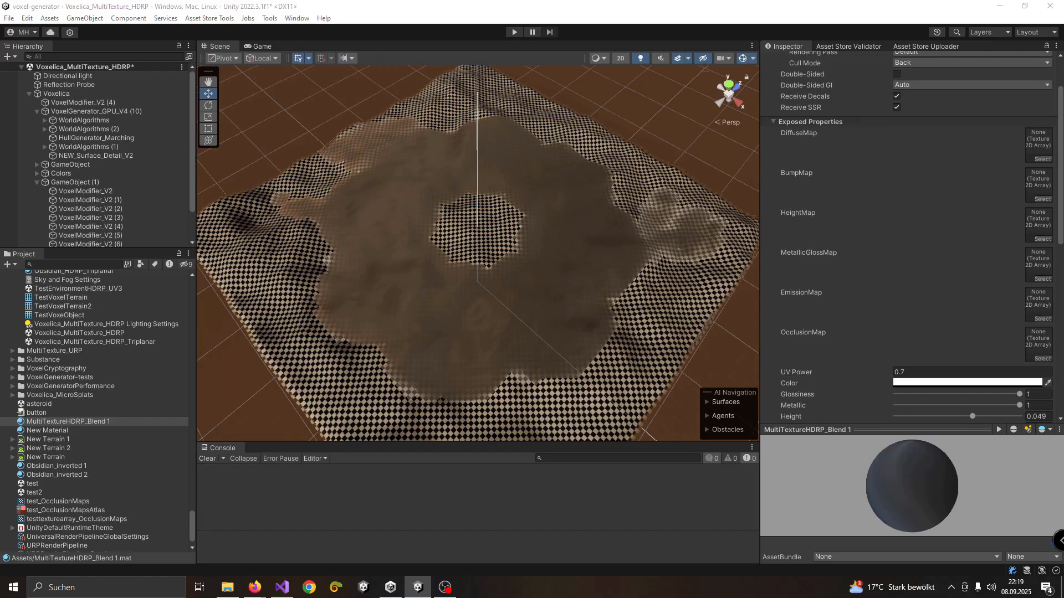
left_click_drag(644, 114, 501, 91)
scroll(450, 222, "up", 8)
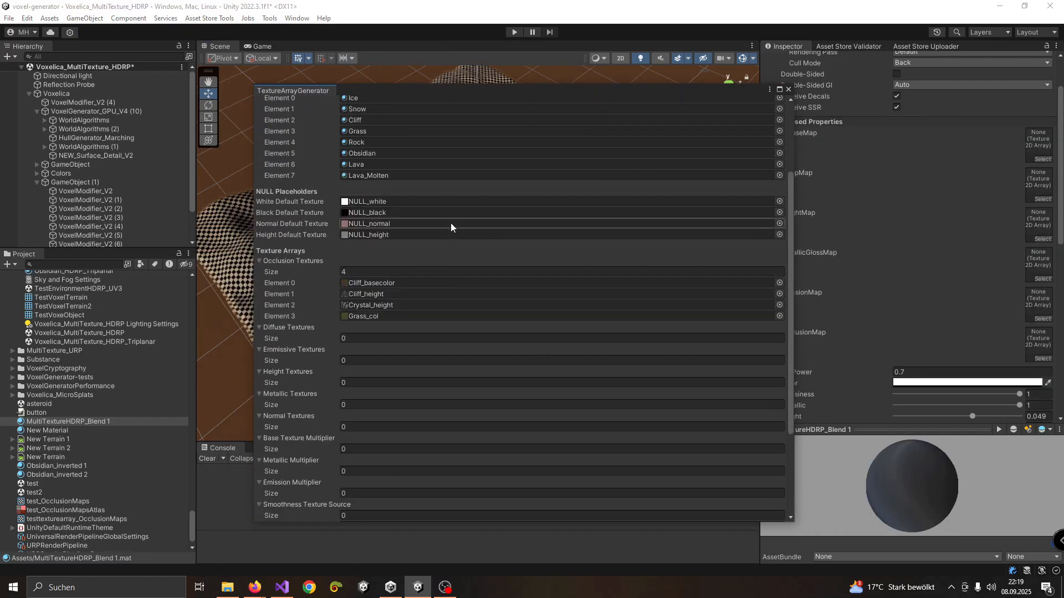
scroll(321, 221, "down", 3)
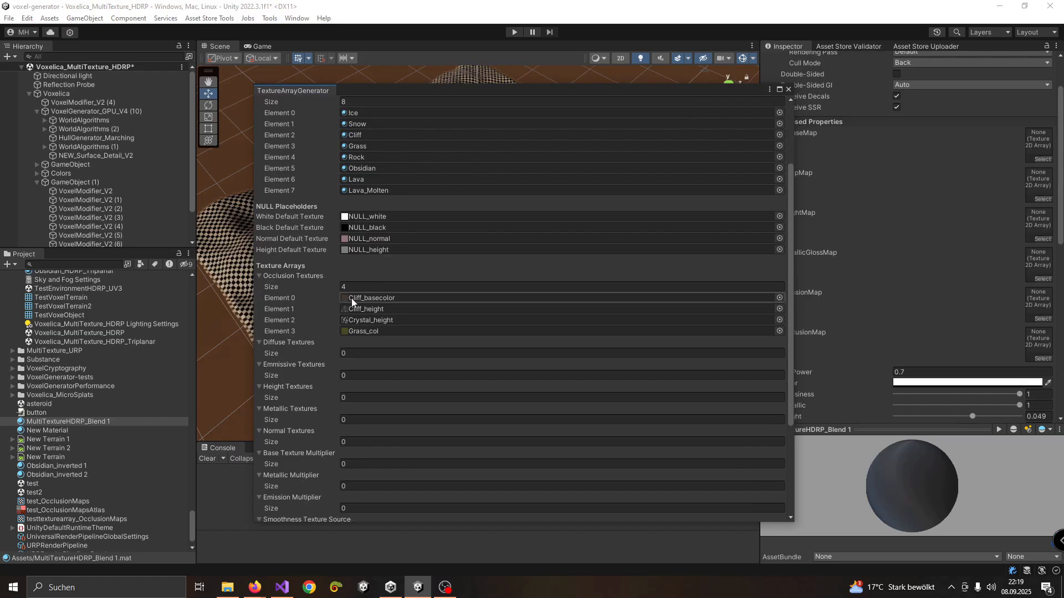
scroll(292, 263, "up", 2)
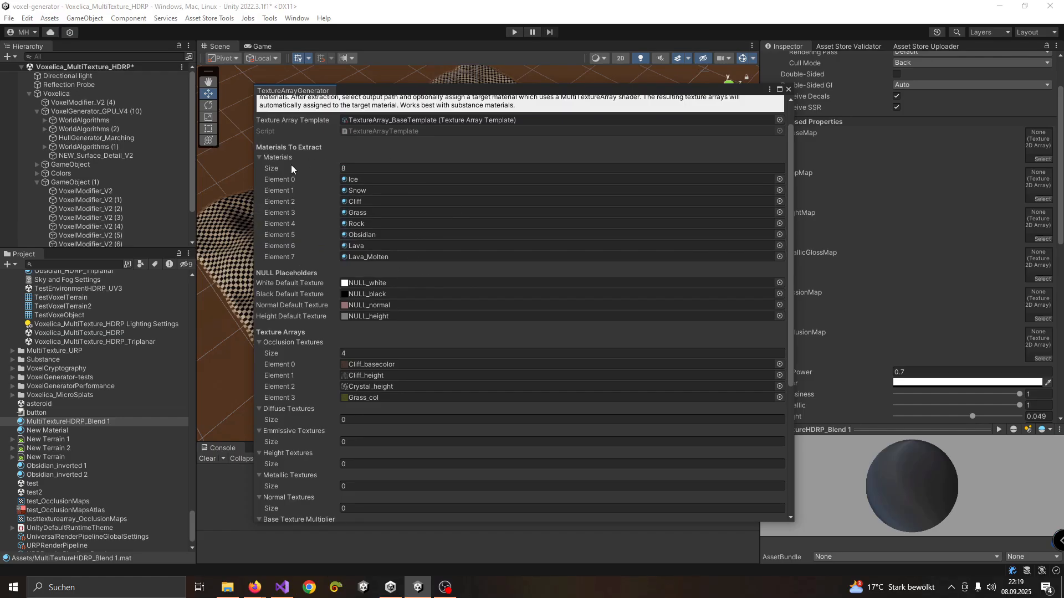
scroll(322, 283, "down", 1)
scroll(321, 281, "down", 3)
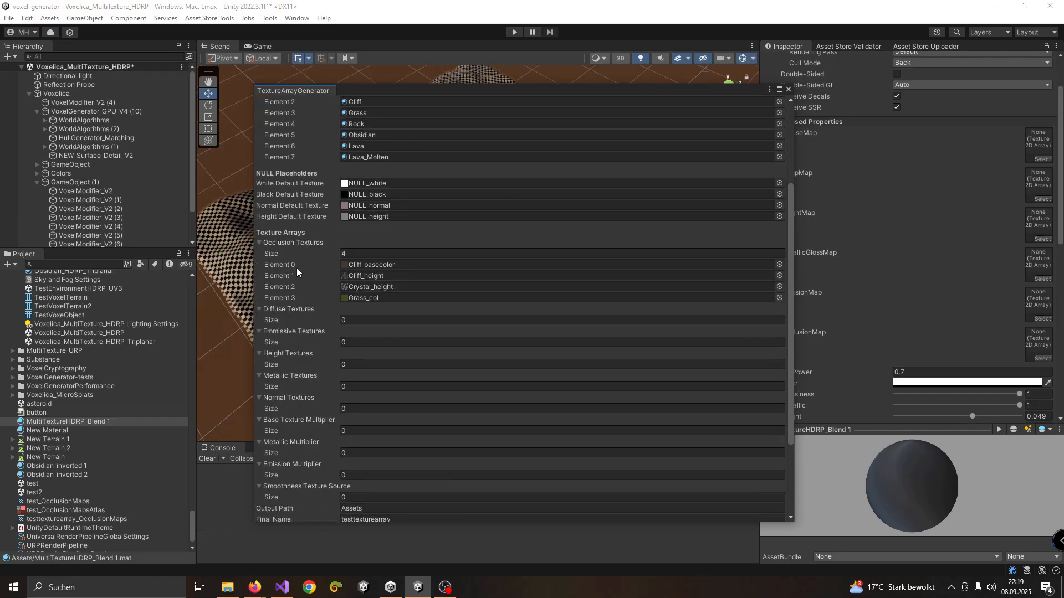
Empty the Occlusion Textures list by setting its size to 0, and resize it to 4 blank elements
left_click(349, 220)
type("0")
key("Return")
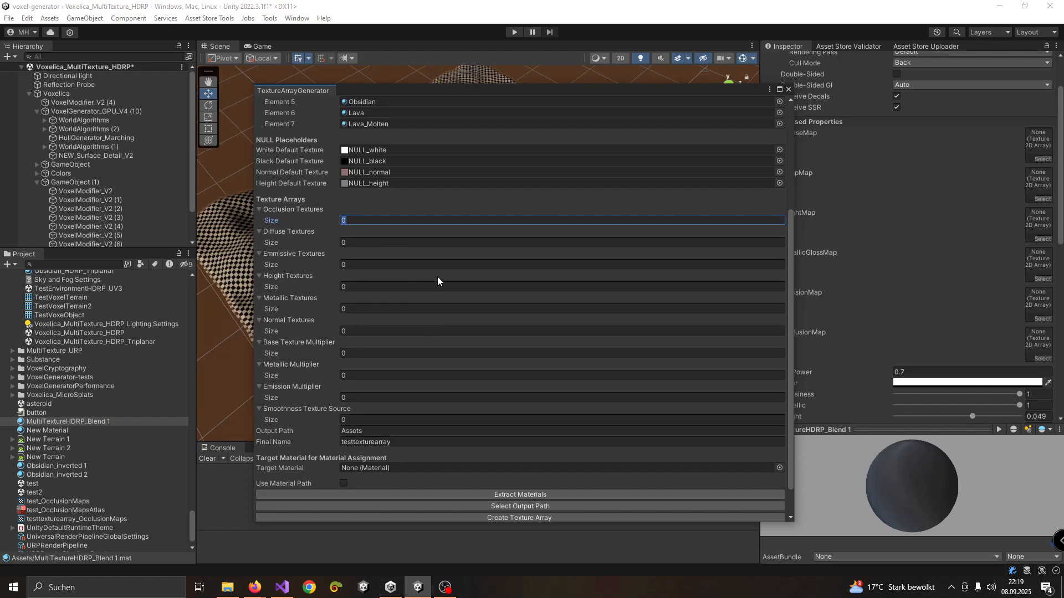
type("4")
key("Return")
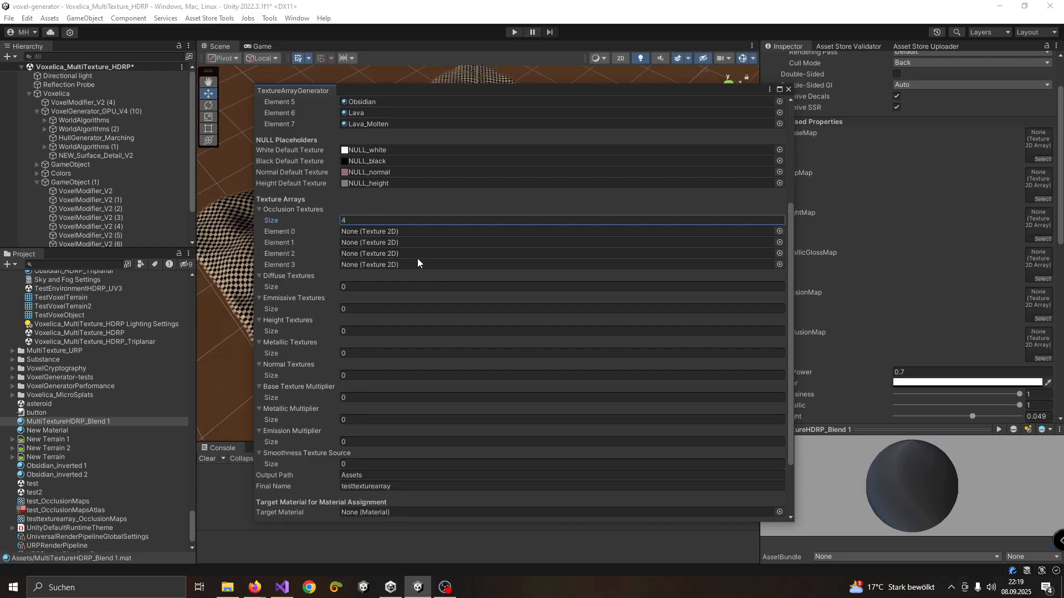
Assign Cliff_basecolor to Element 0 and Crystal_height to Element 1 of the Occlusion Textures
left_click(779, 231)
scroll(765, 262, "down", 1)
scroll(765, 262, "down", 2)
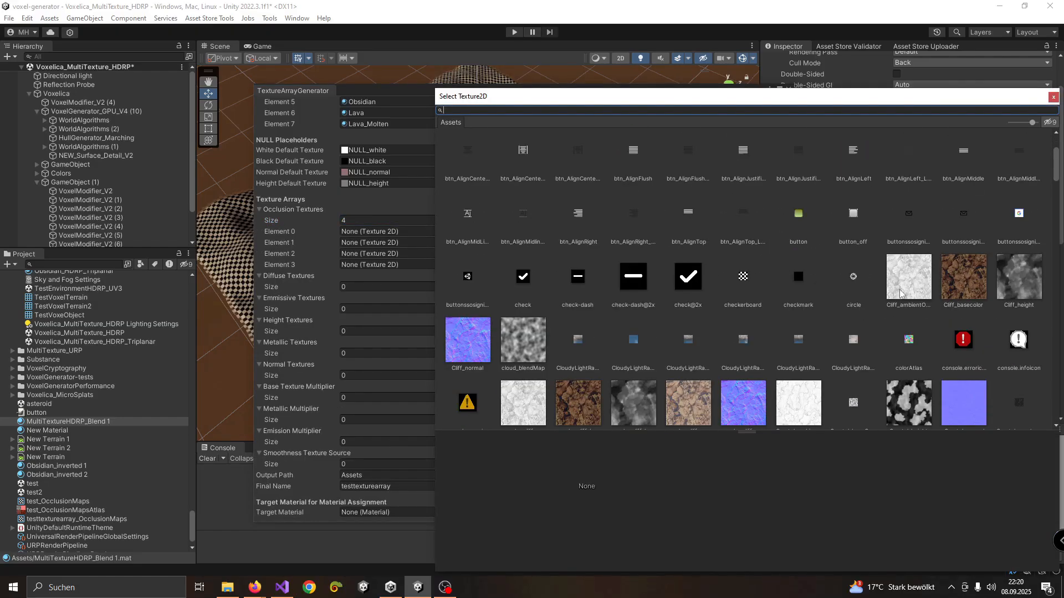
double_click(950, 277)
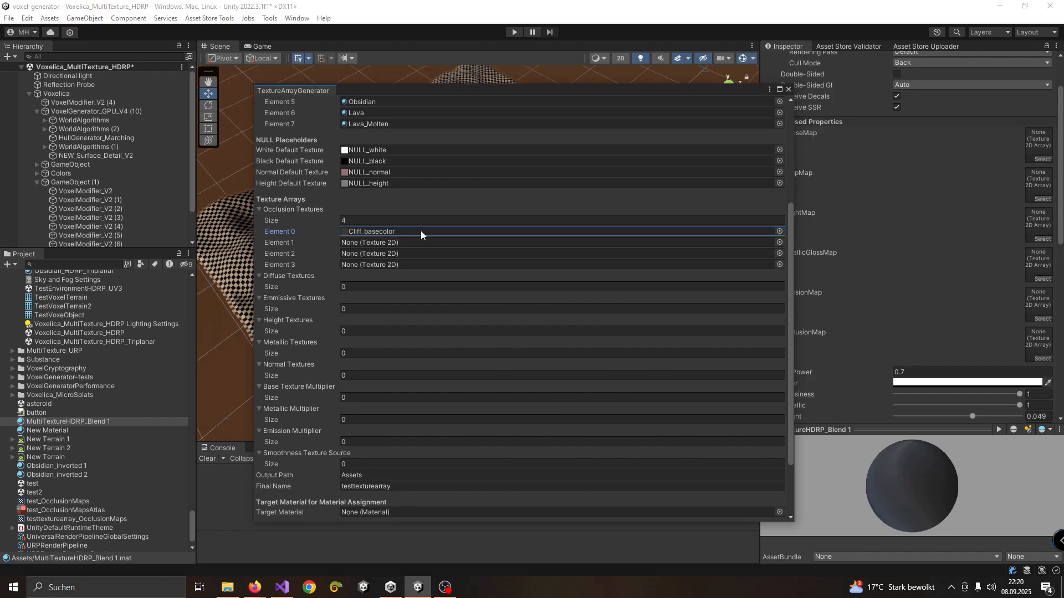
left_click(779, 242)
scroll(856, 305, "down", 3)
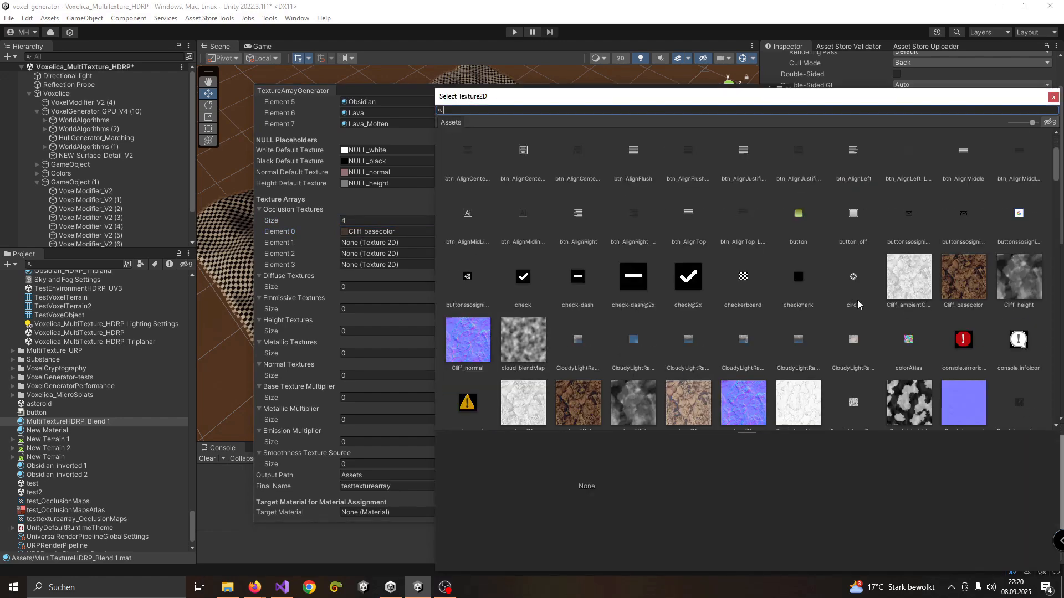
scroll(777, 295, "down", 1)
scroll(820, 267, "up", 2)
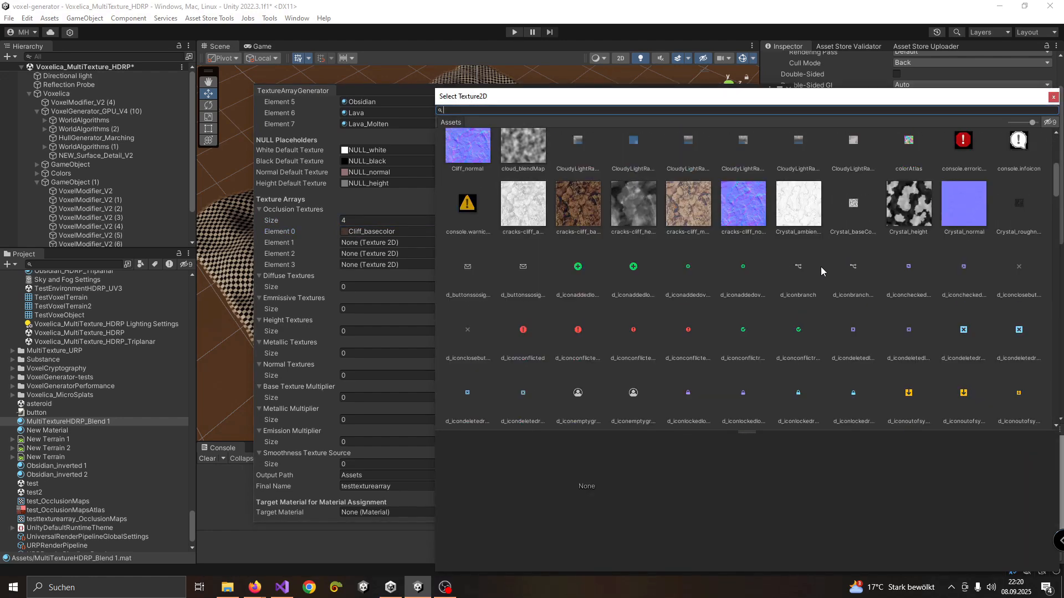
double_click(909, 239)
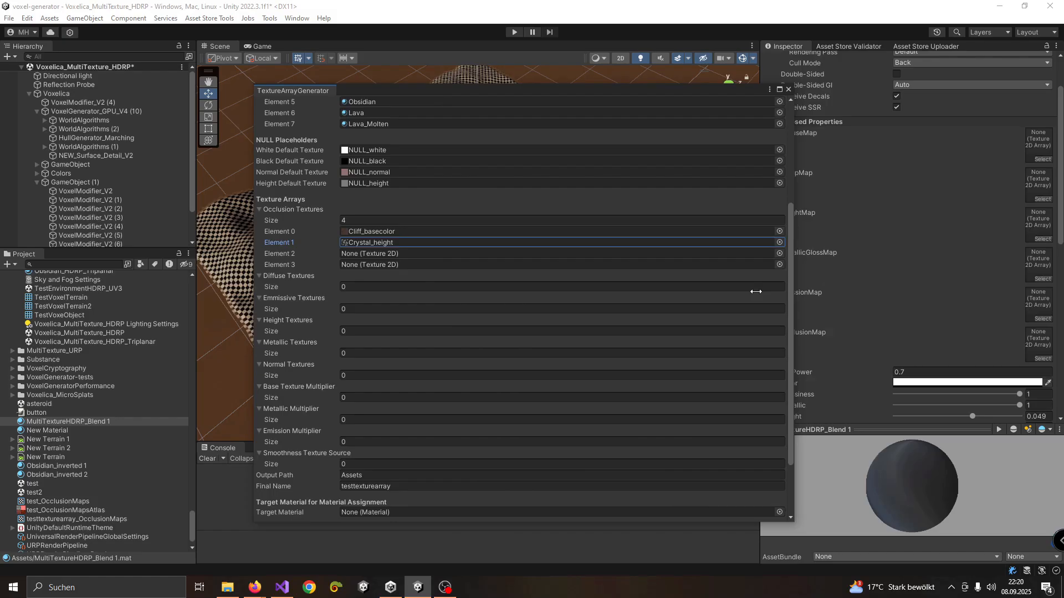
Assign the hexagon_tiles_height texture to Element 2 of the Occlusion Textures
left_click(779, 253)
scroll(730, 331, "down", 5)
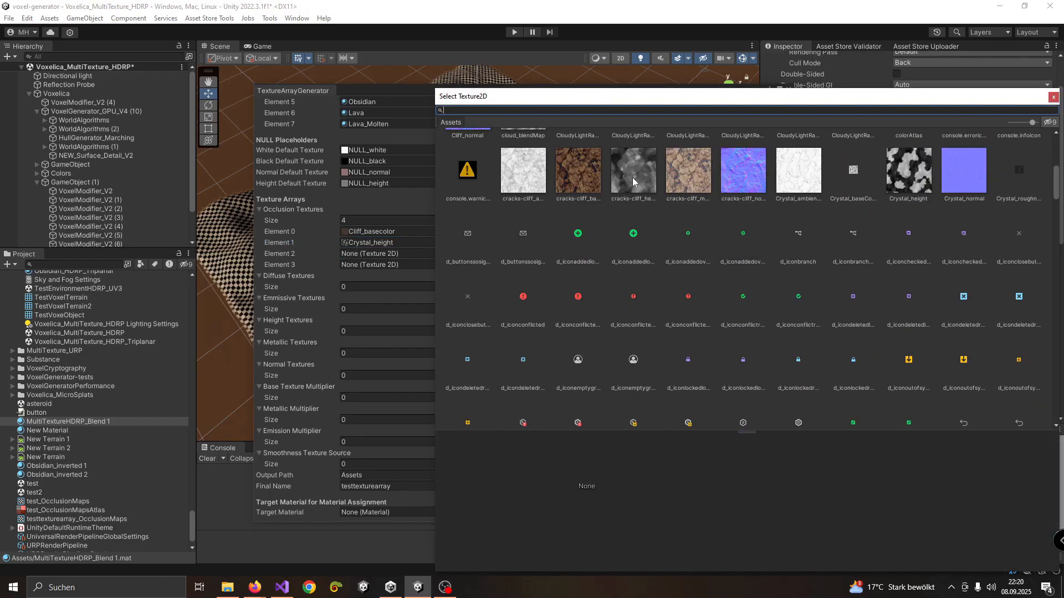
scroll(775, 272, "down", 10)
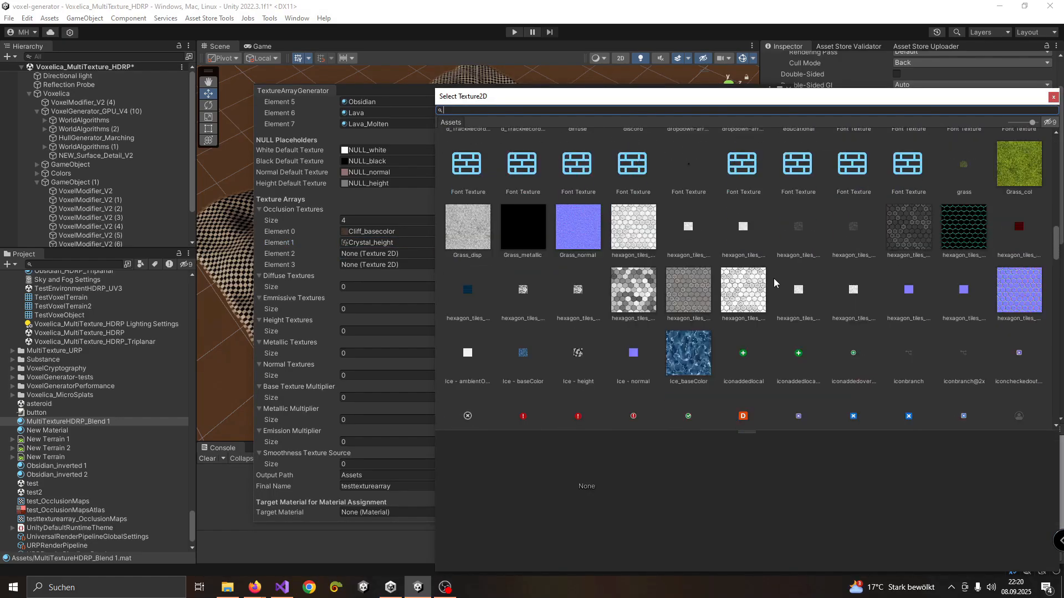
scroll(774, 278, "down", 2)
double_click(629, 237)
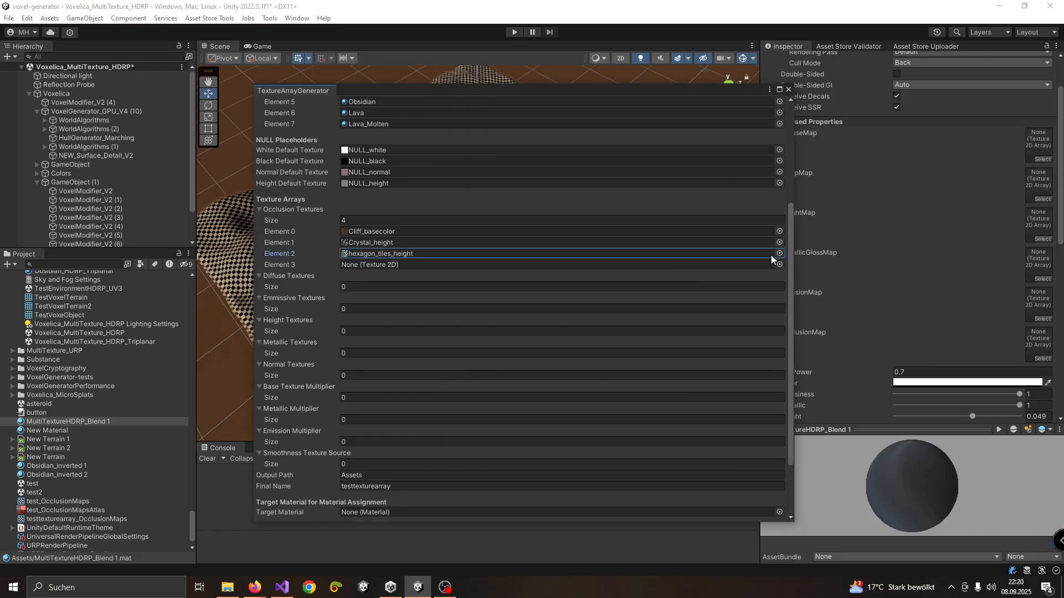
Assign the Ice_baseColor texture to Element 3 of the Occlusion Textures
left_click(779, 265)
scroll(812, 291, "down", 8)
scroll(864, 280, "up", 6)
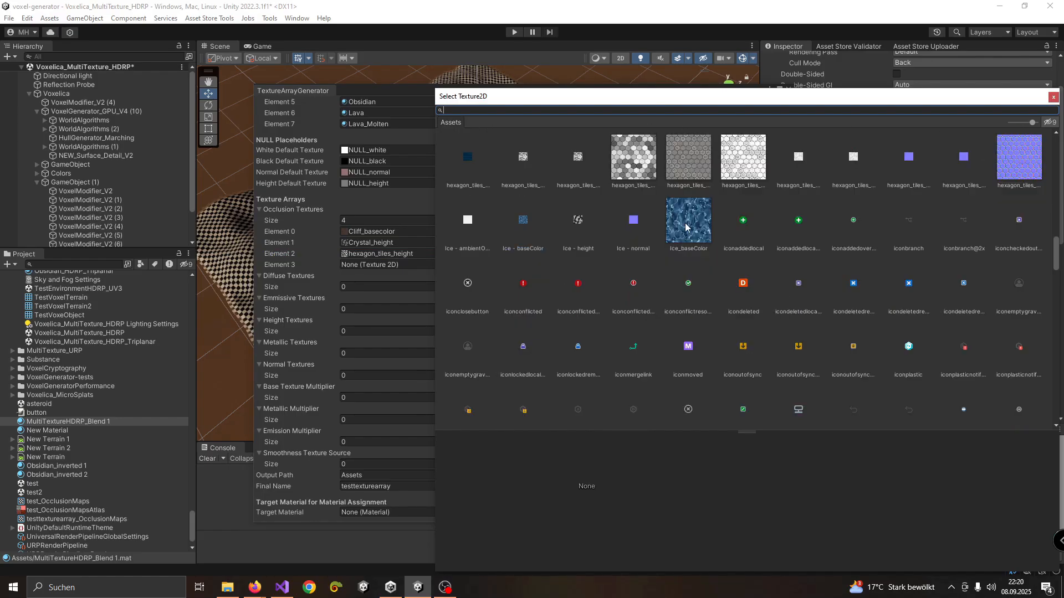
double_click(687, 222)
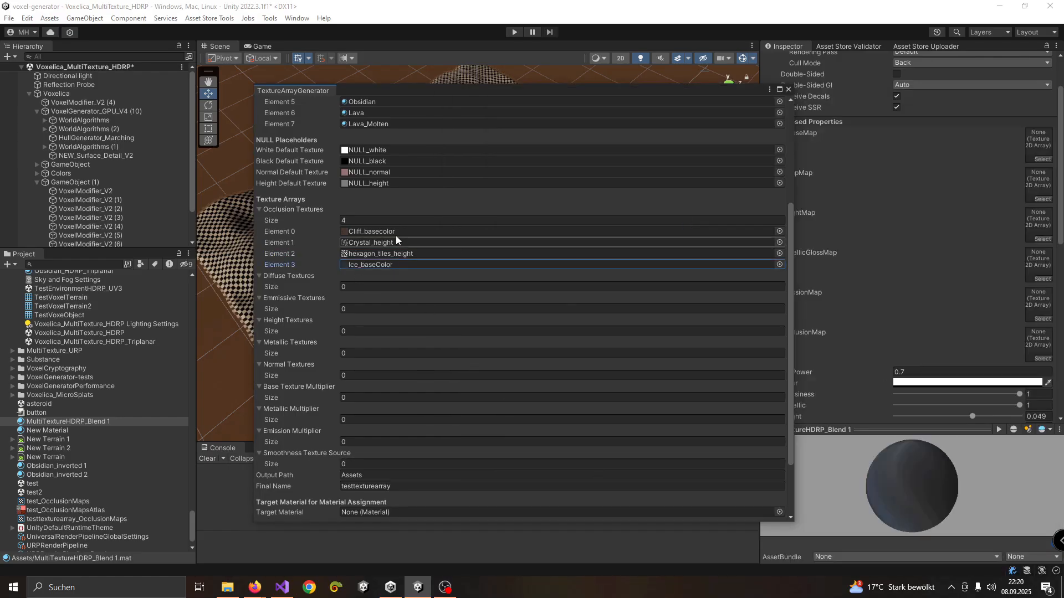
Choose the voxel-generator project's Assets folder as the output path for the texture array
scroll(328, 254, "down", 3)
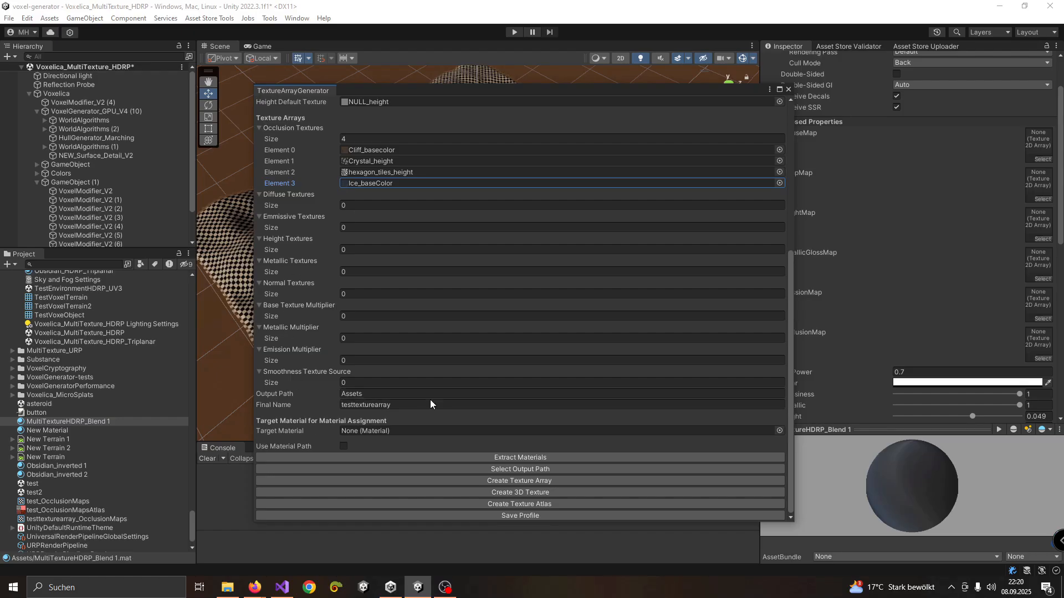
left_click(471, 469)
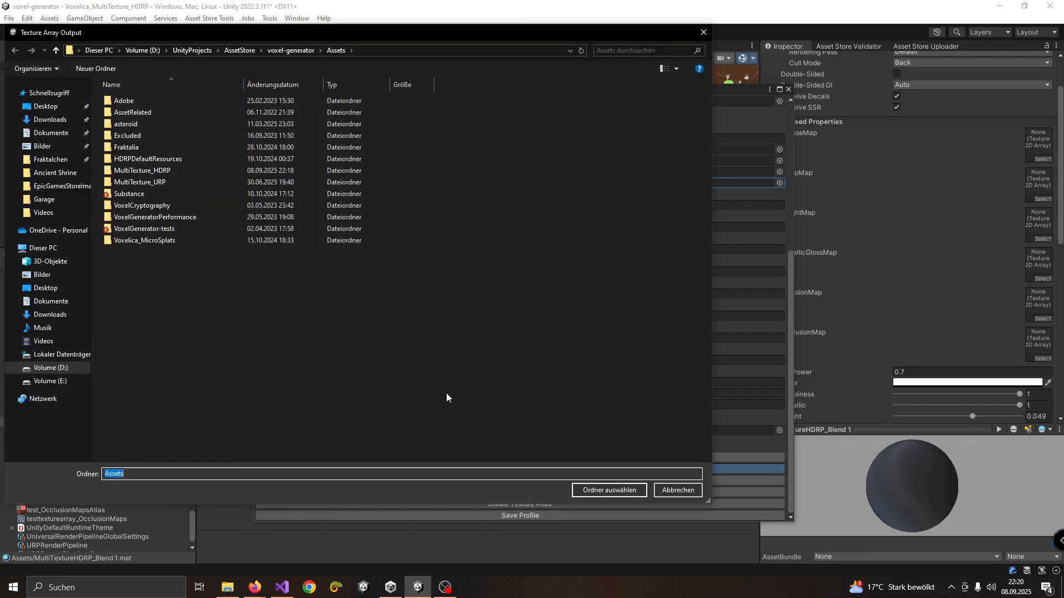
left_click(292, 51)
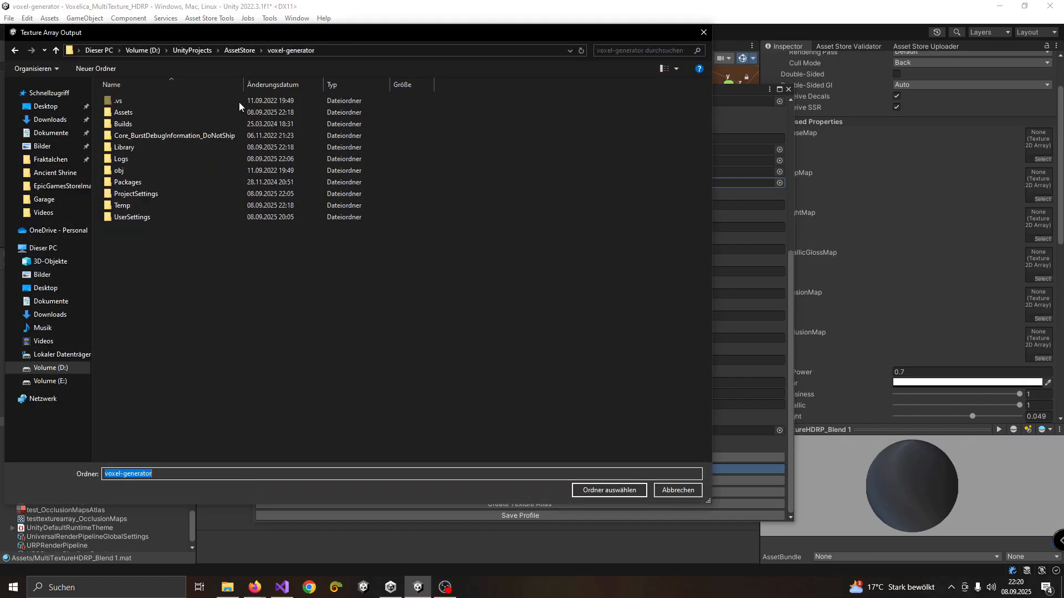
left_click(147, 113)
left_click(588, 490)
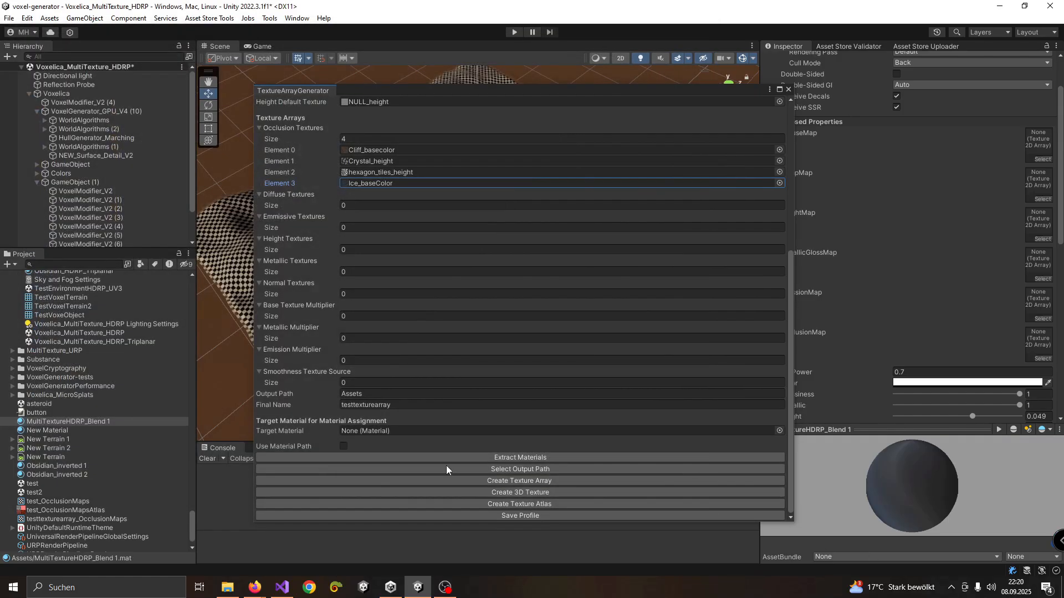
Keep testtexturearray as the final name and create the texture array from the Occlusion Textures
left_click(388, 405)
left_click(428, 404)
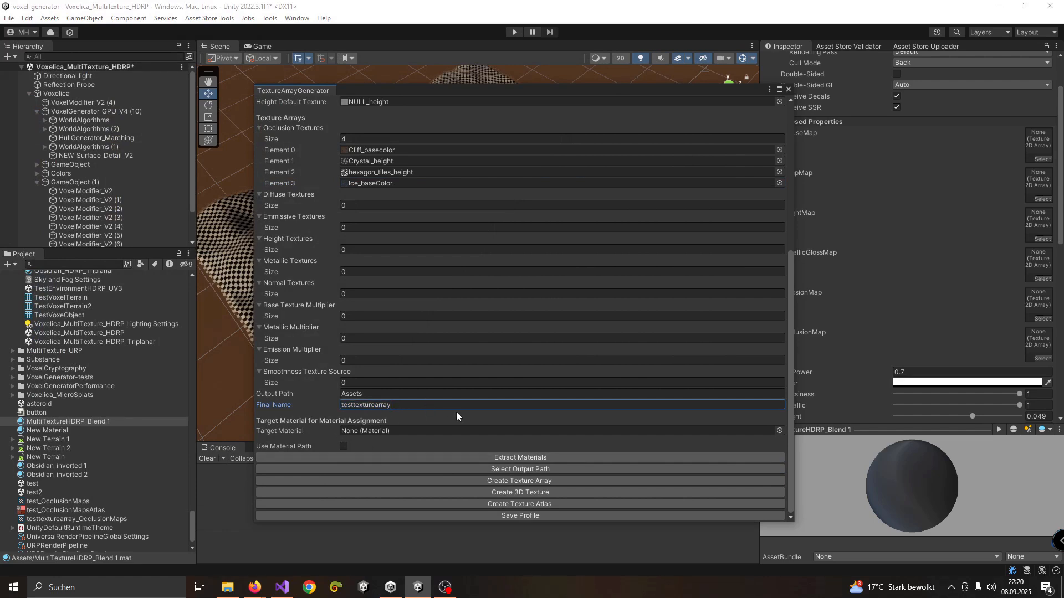
left_click(540, 481)
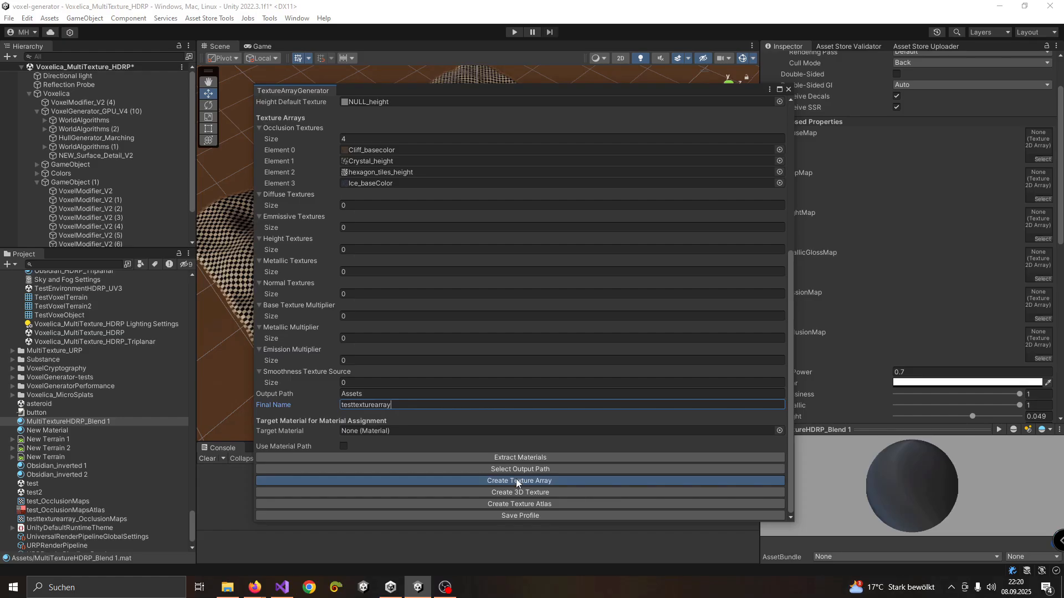
left_click(466, 482)
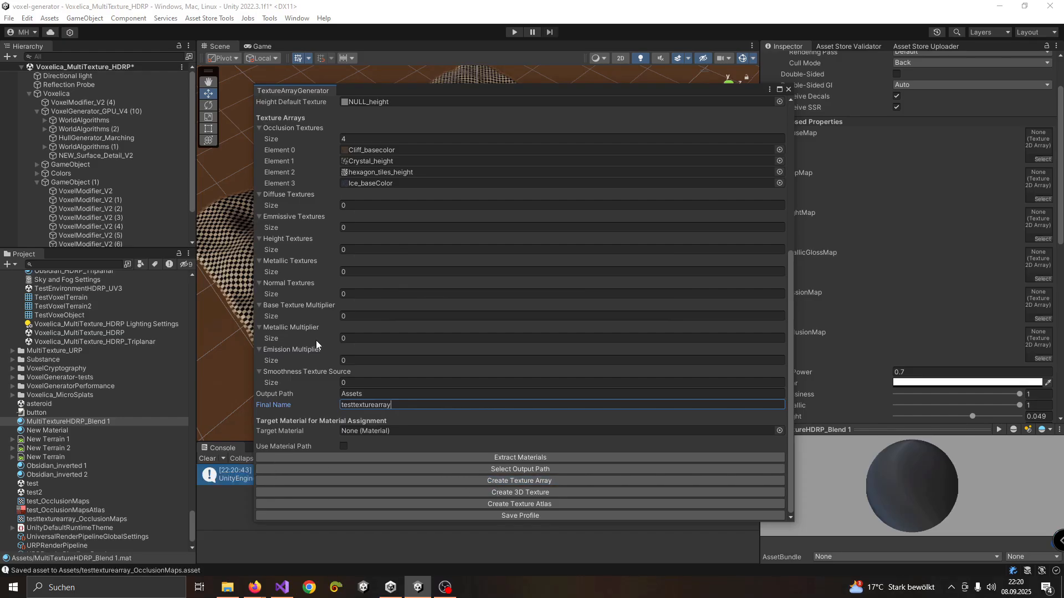
Inspect the testtexturearray_OcclusionMaps asset and its slice preview, and close the texture array generator
left_click_drag(429, 90, 670, 62)
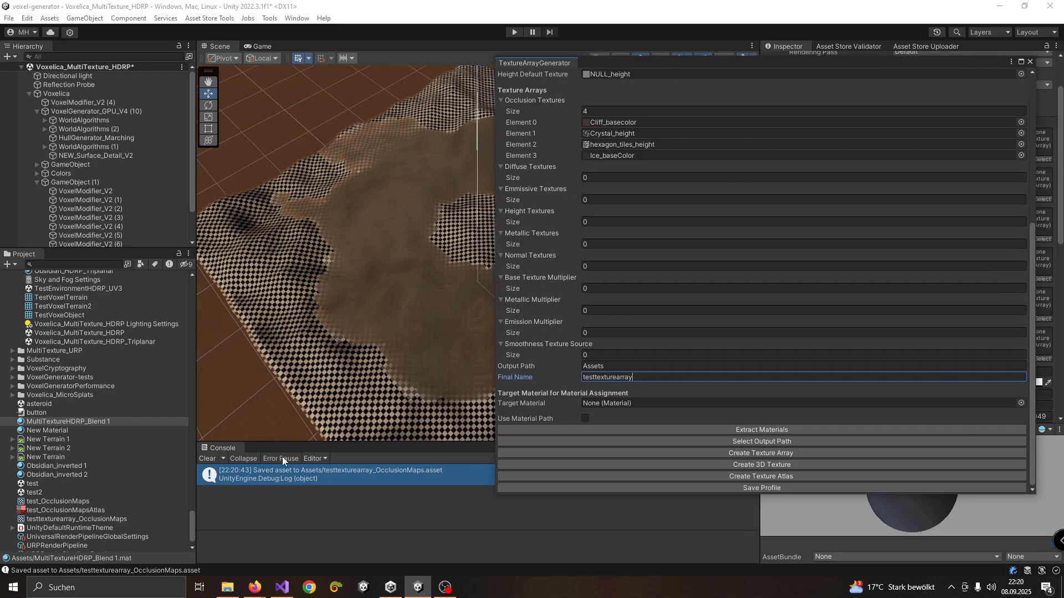
scroll(77, 438, "down", 1)
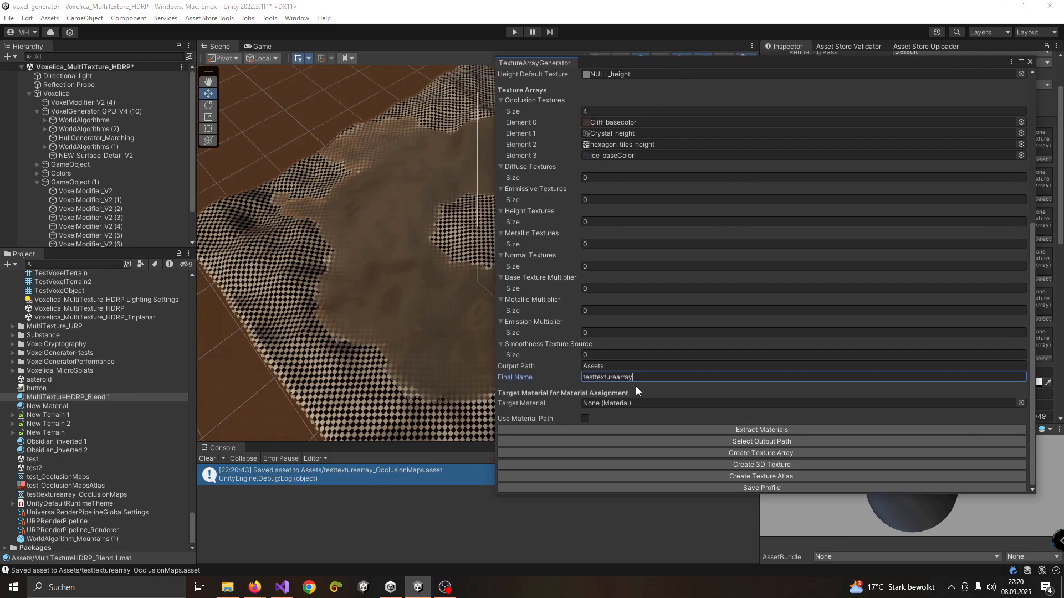
left_click(70, 495)
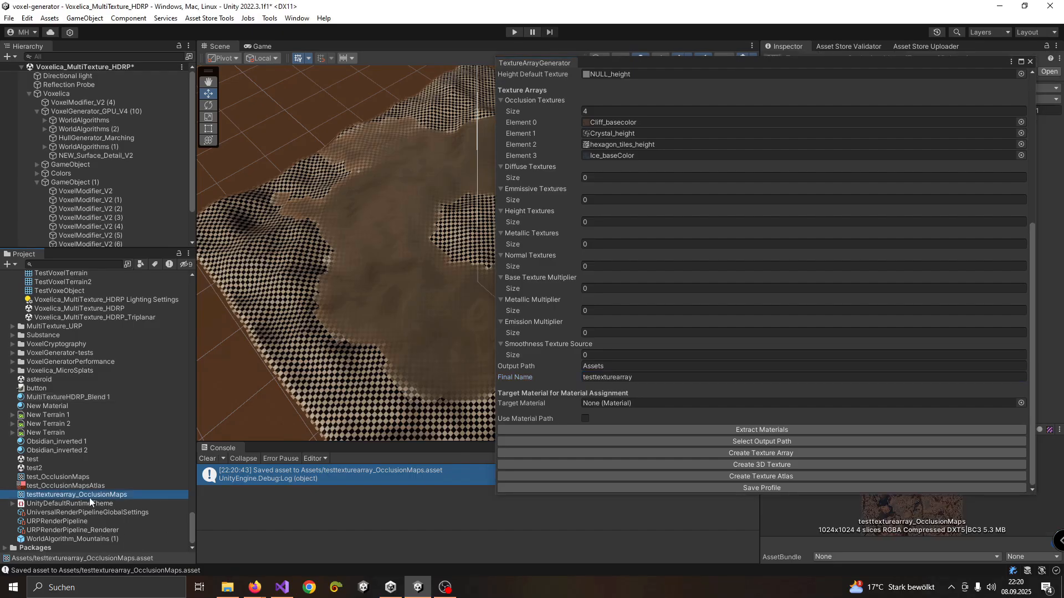
left_click_drag(872, 62, 444, 186)
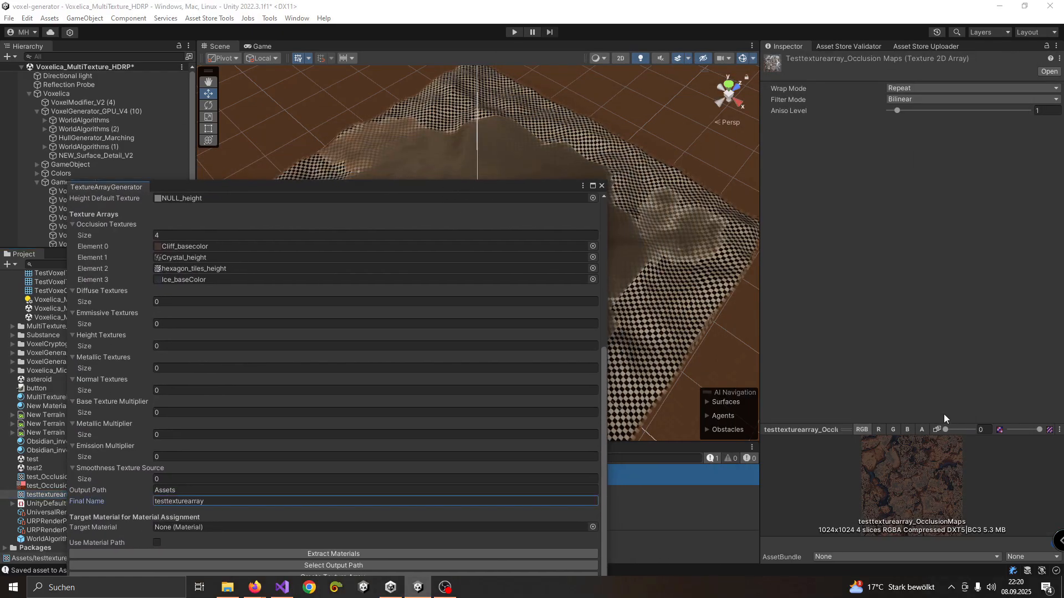
left_click(946, 430)
mouse_move(949, 430)
left_mouse_down()
mouse_move(986, 428)
mouse_move(942, 430)
left_mouse_up()
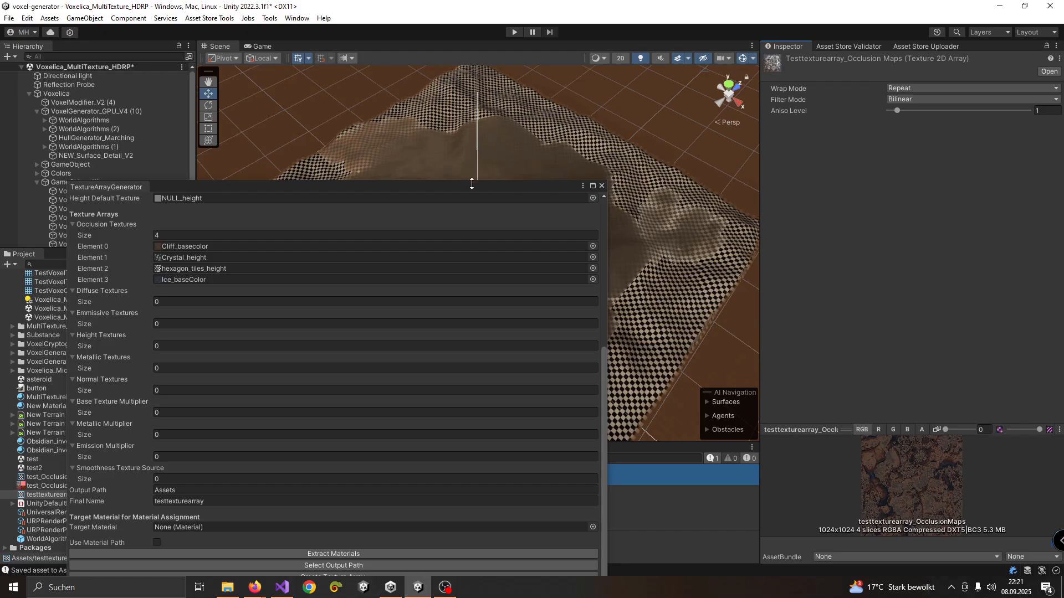
left_click(601, 185)
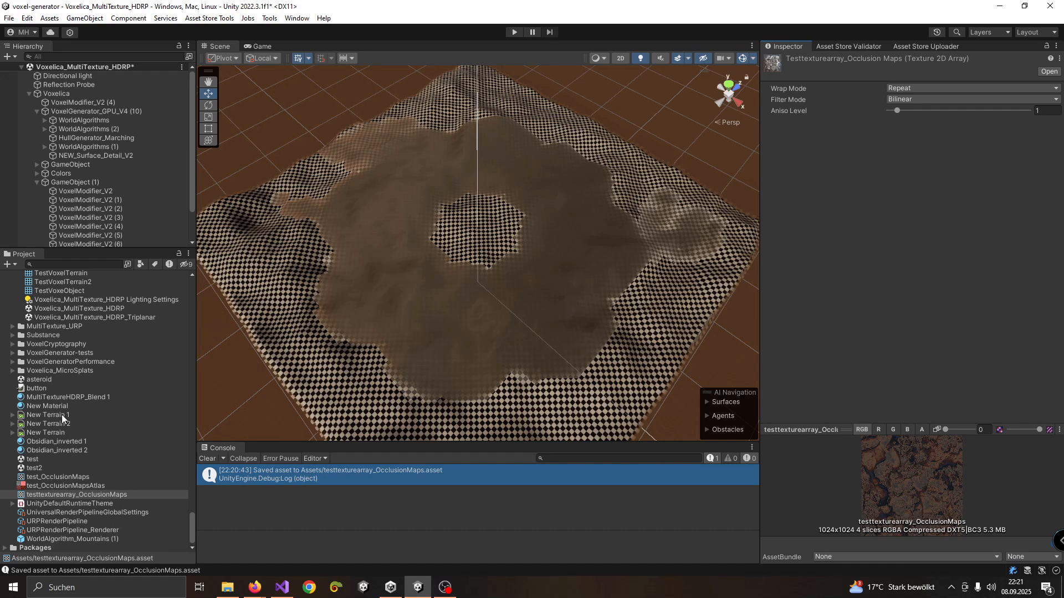
Assign testtexturearray_OcclusionMaps to the DiffuseMap of the MultiTextureHDRP_Blend 1 material and check its source asset
left_click(69, 397)
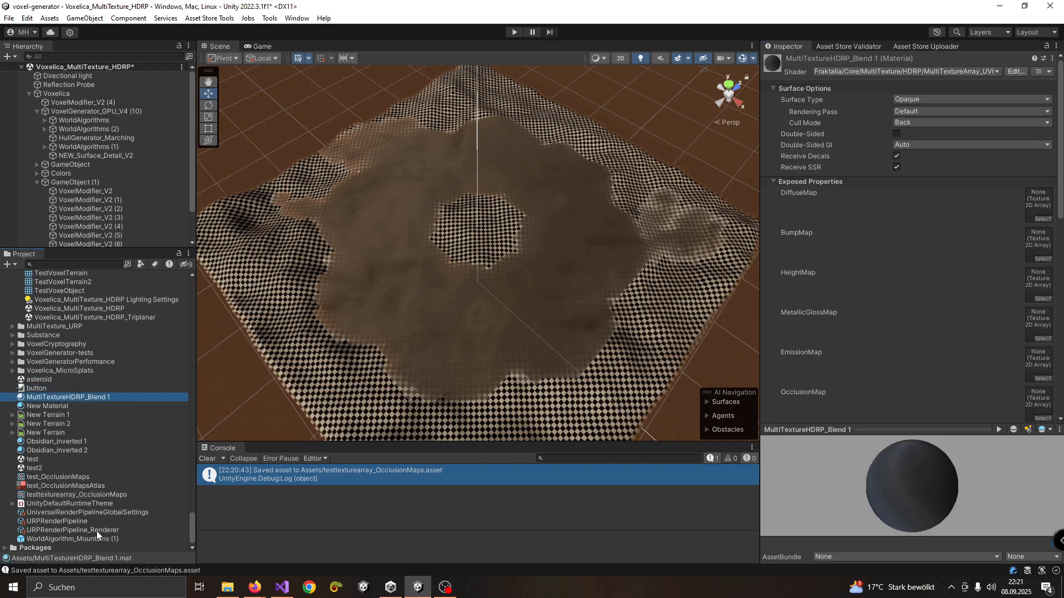
left_click_drag(81, 493, 1035, 218)
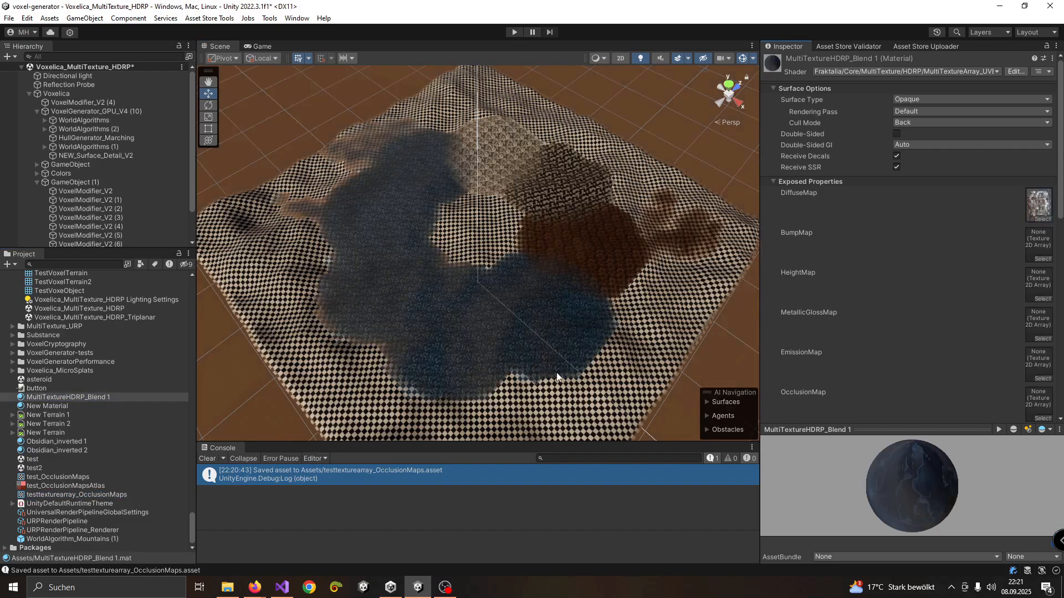
scroll(607, 247, "up", 3)
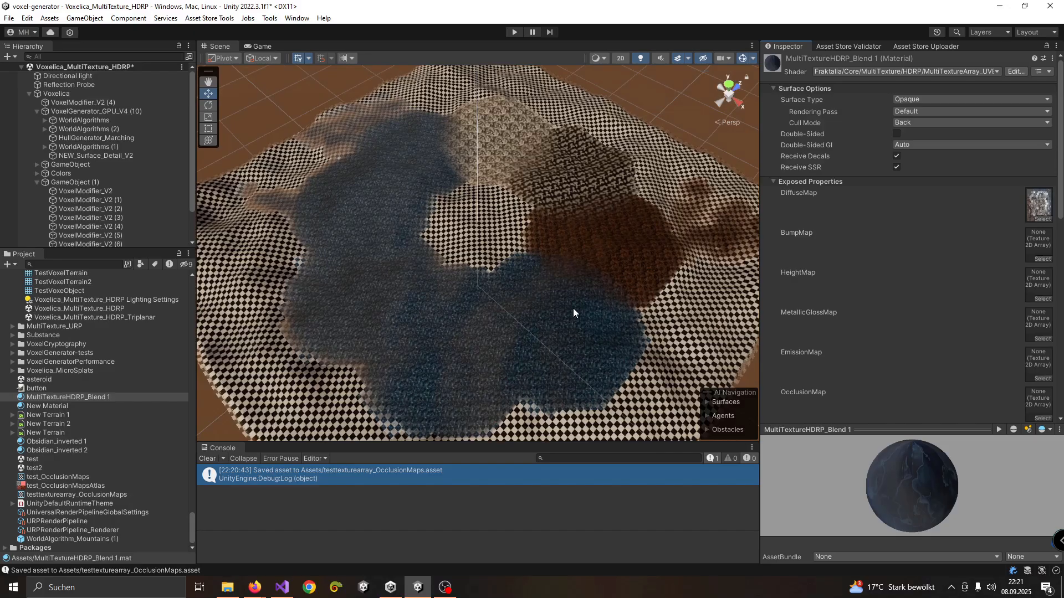
left_click(1040, 205)
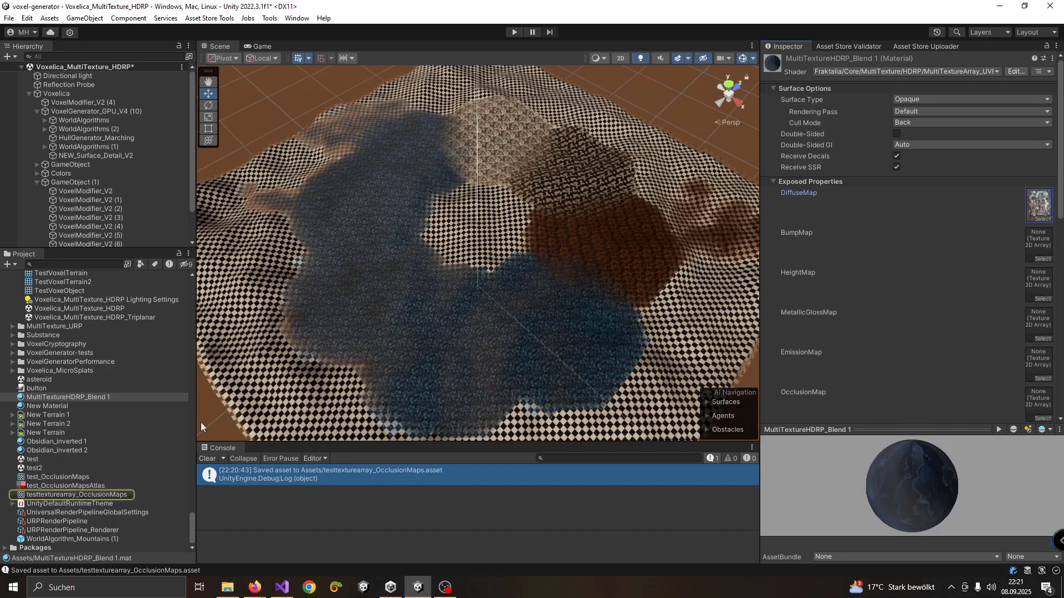
Examine the target dimension and terrain location of each VoxelModifier_V2 object under GameObject (1)
left_click(102, 192)
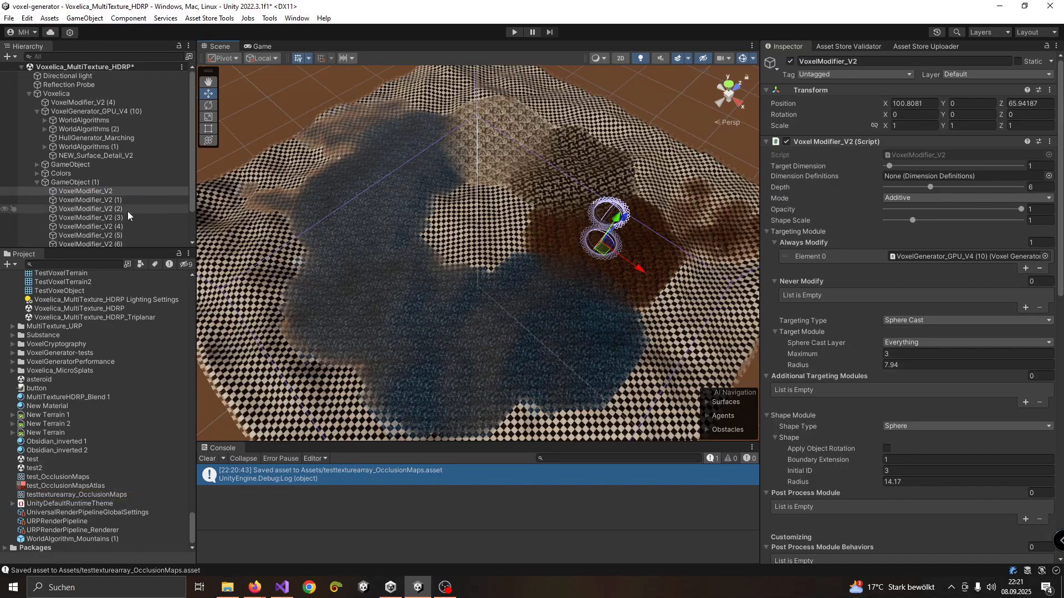
left_click(99, 201)
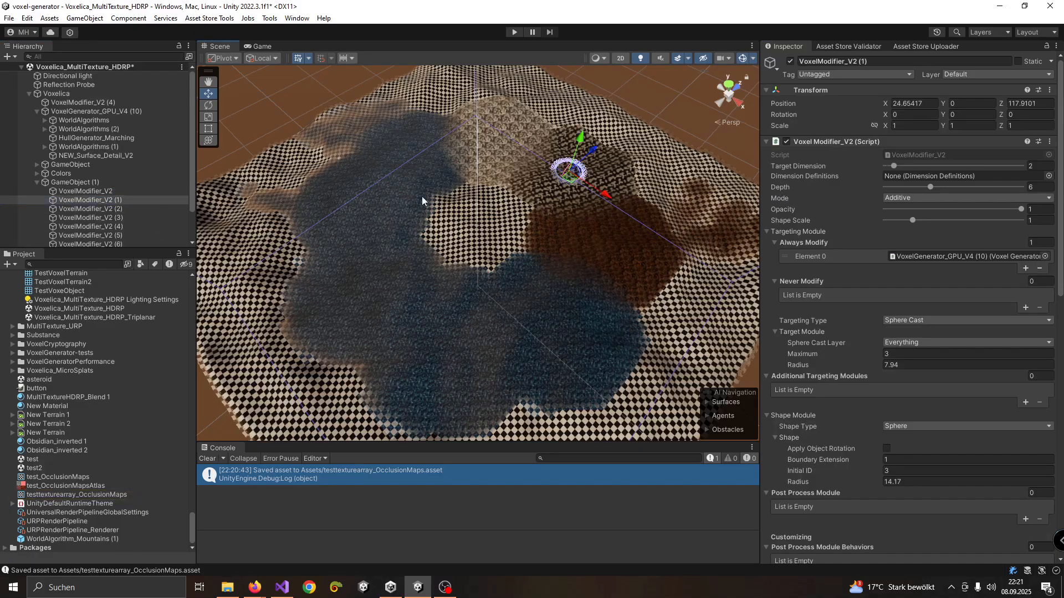
left_click(118, 209)
left_click(94, 218)
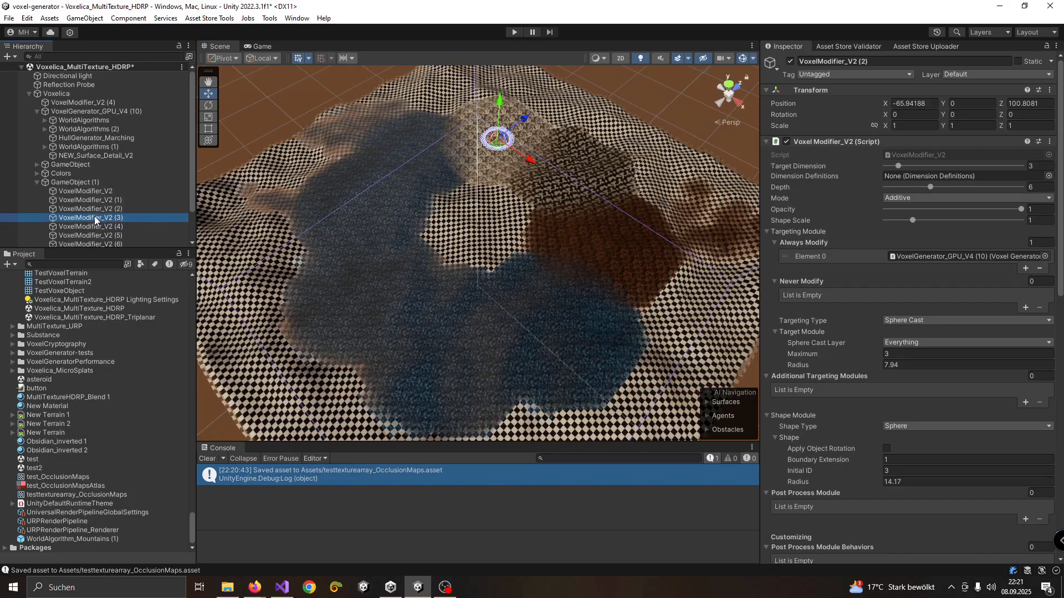
scroll(97, 224, "down", 3)
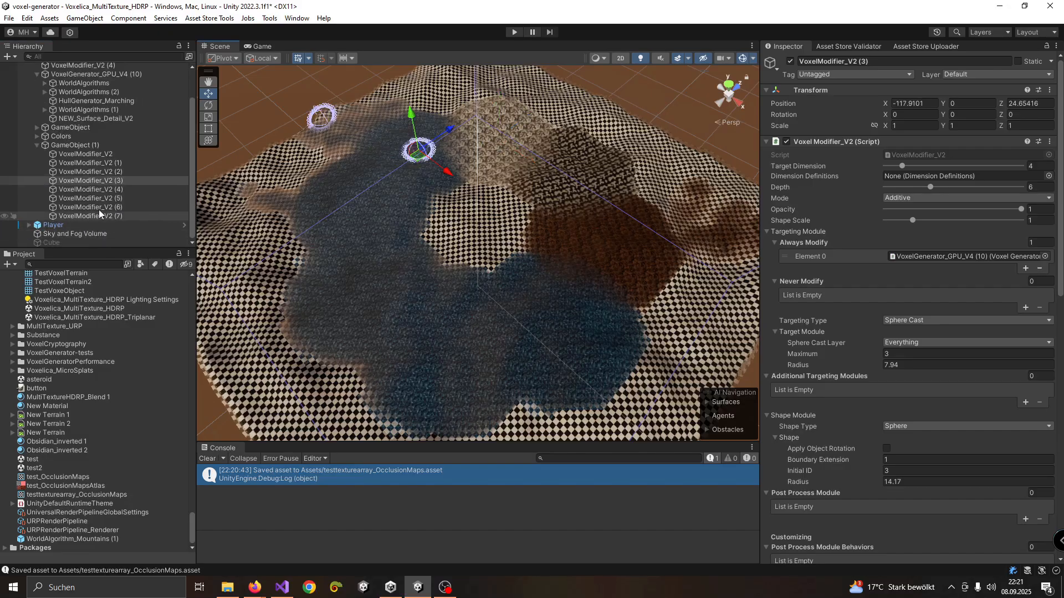
left_click(105, 189)
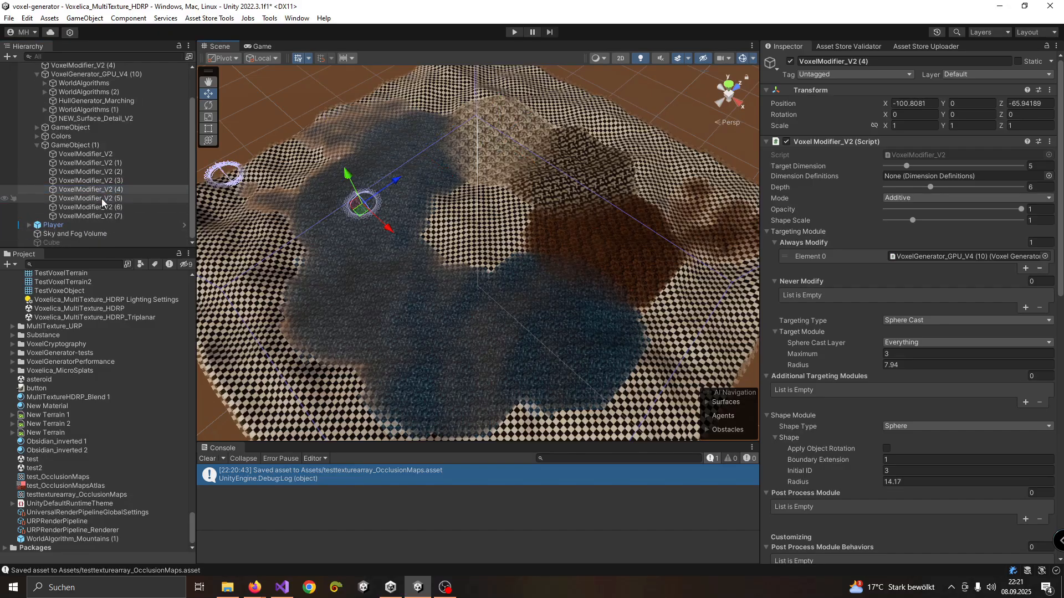
left_click(102, 198)
left_click(97, 207)
left_click(92, 216)
left_click(101, 189)
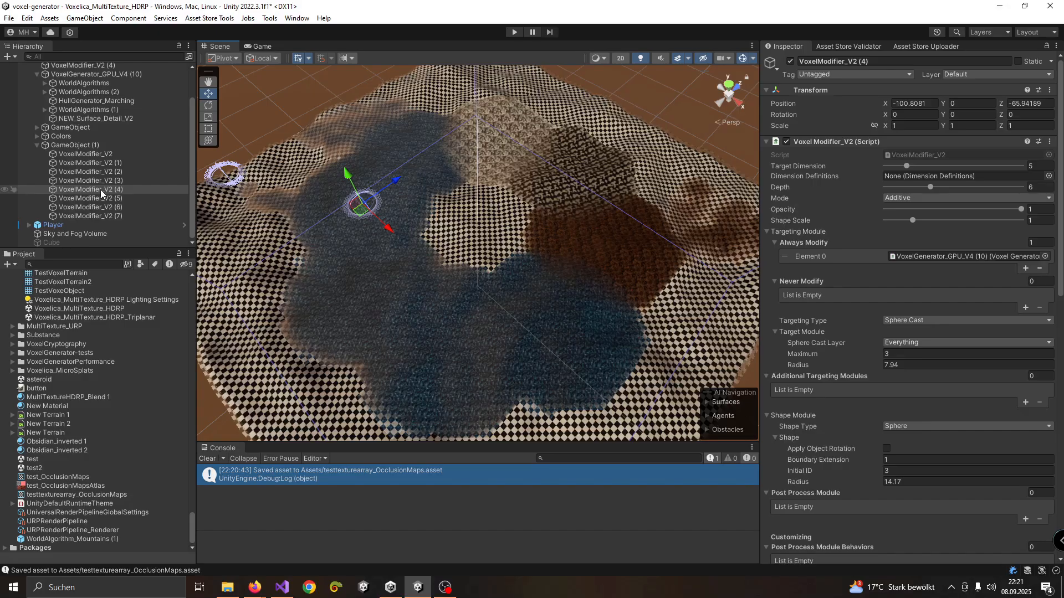
left_click(100, 181)
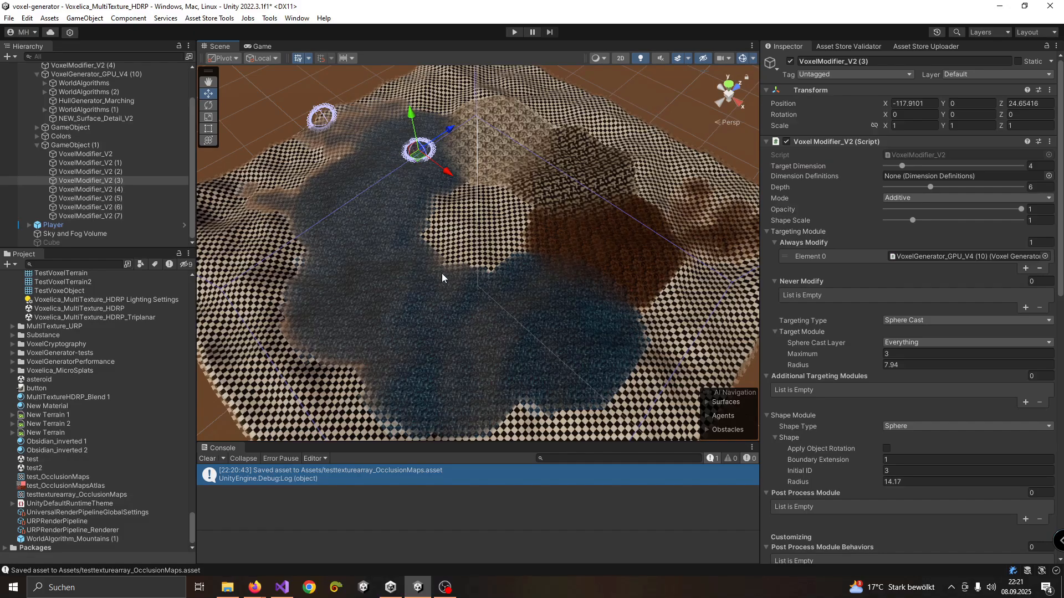
Select the testtexturearray_OcclusionMaps asset, reopen Fraktalia's Texture Array Creator and resize the Occlusion Textures list to 8 elements
left_click(103, 494)
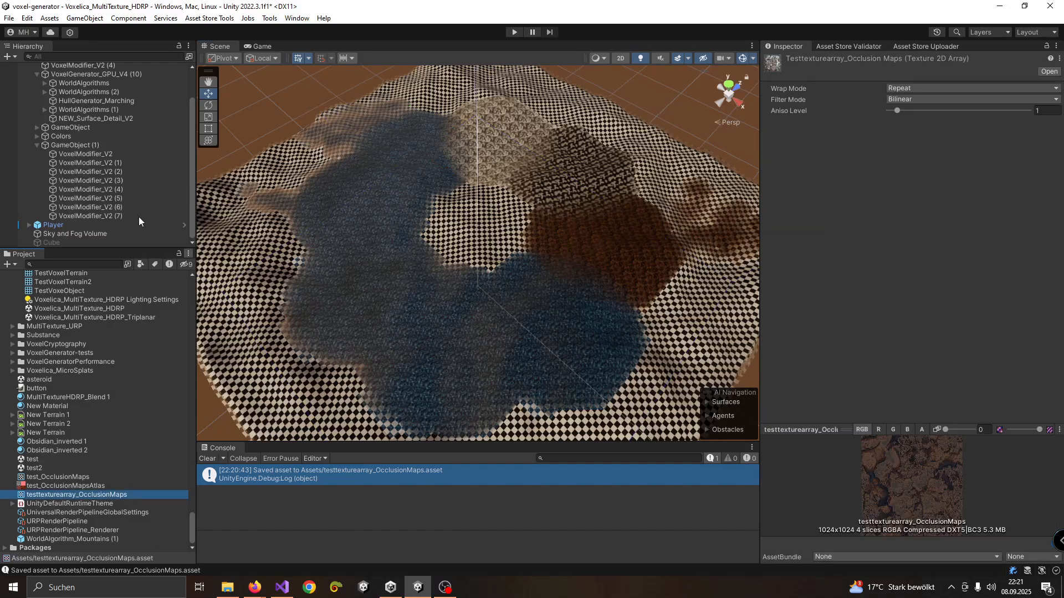
left_click(209, 18)
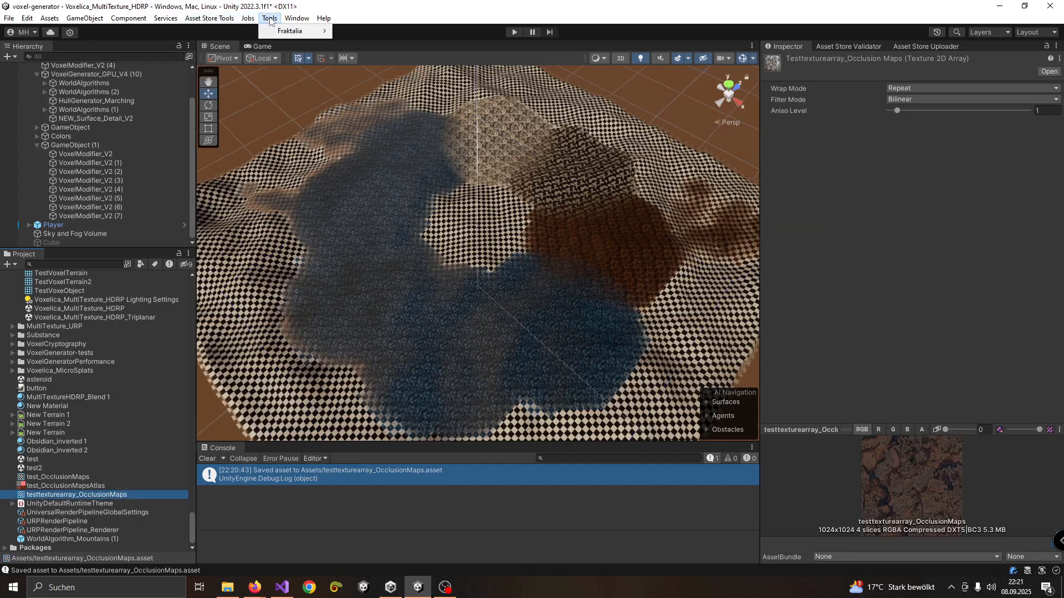
mouse_move(309, 33)
left_click(355, 43)
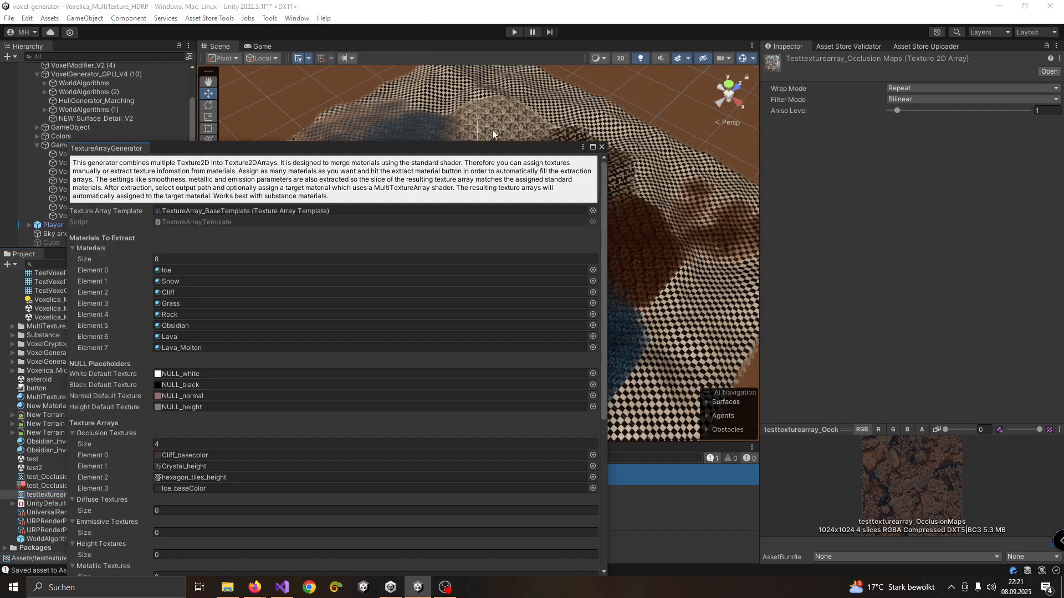
left_click_drag(400, 147, 497, 94)
scroll(507, 282, "down", 2)
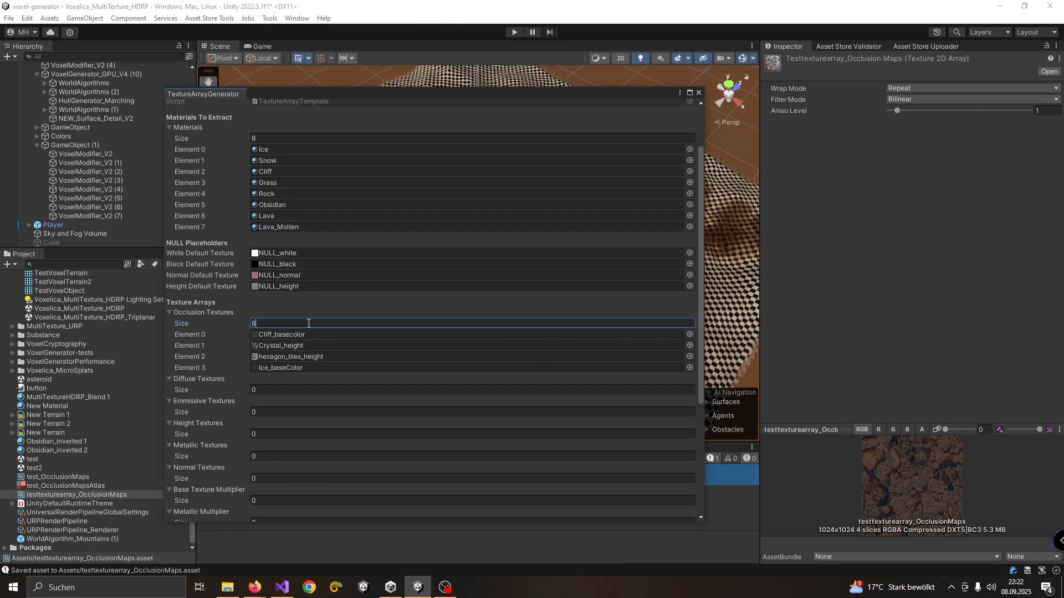
key("Return")
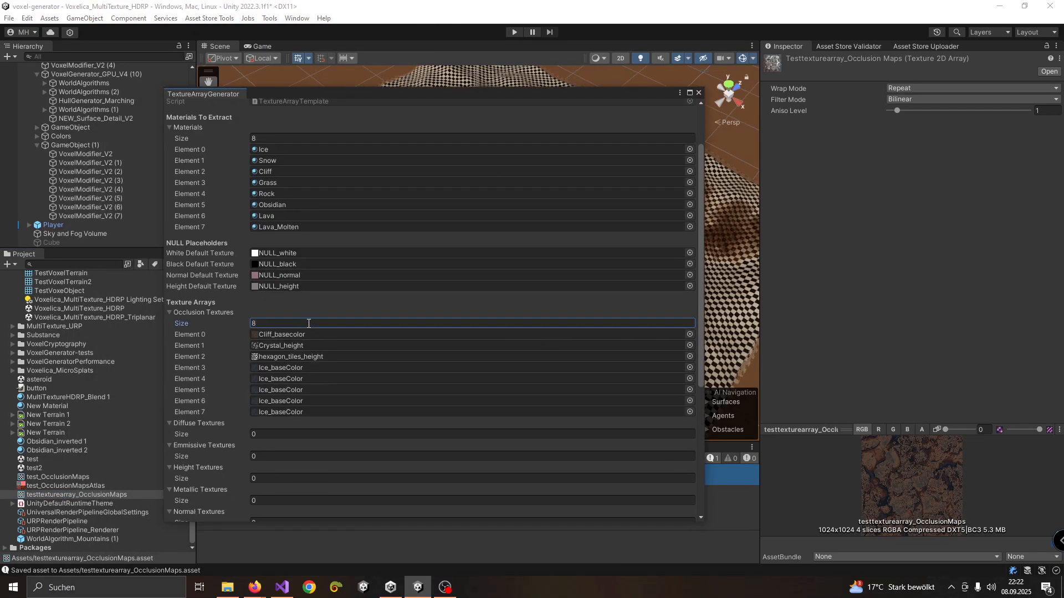
Assign the Lava_emission texture to Element 4 of the Occlusion Textures
left_click(690, 379)
scroll(768, 244, "down", 3)
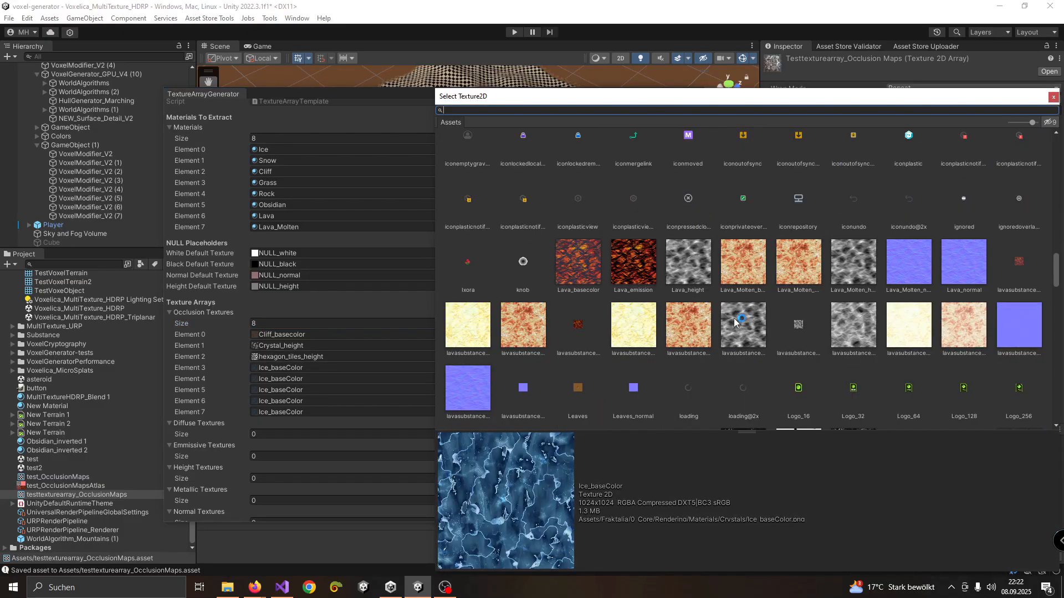
double_click(630, 267)
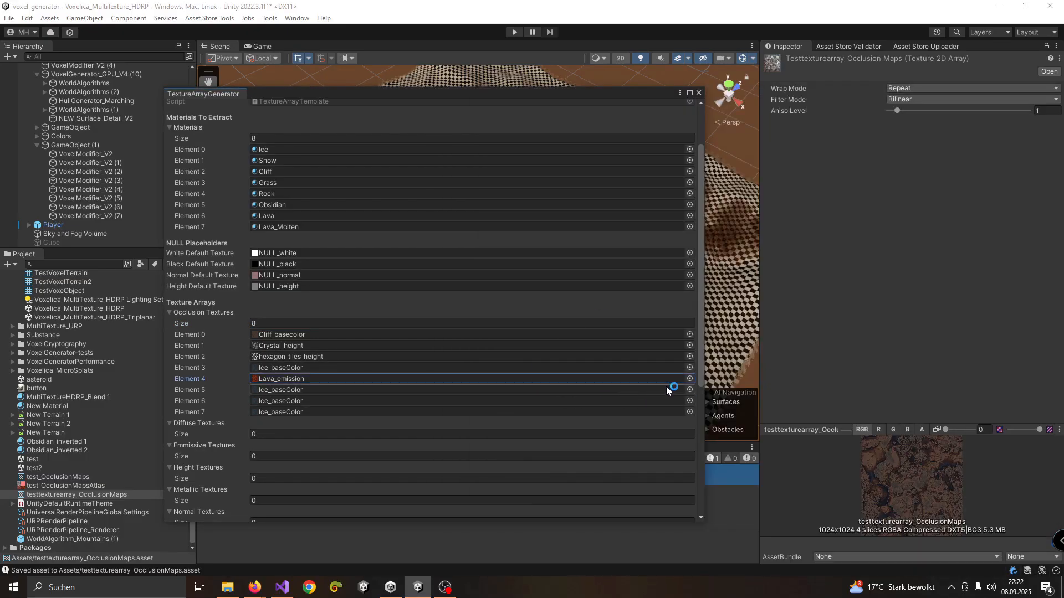
Assign the marblesubstance002_basecolor texture to Element 5 of the Occlusion Textures
left_click(690, 389)
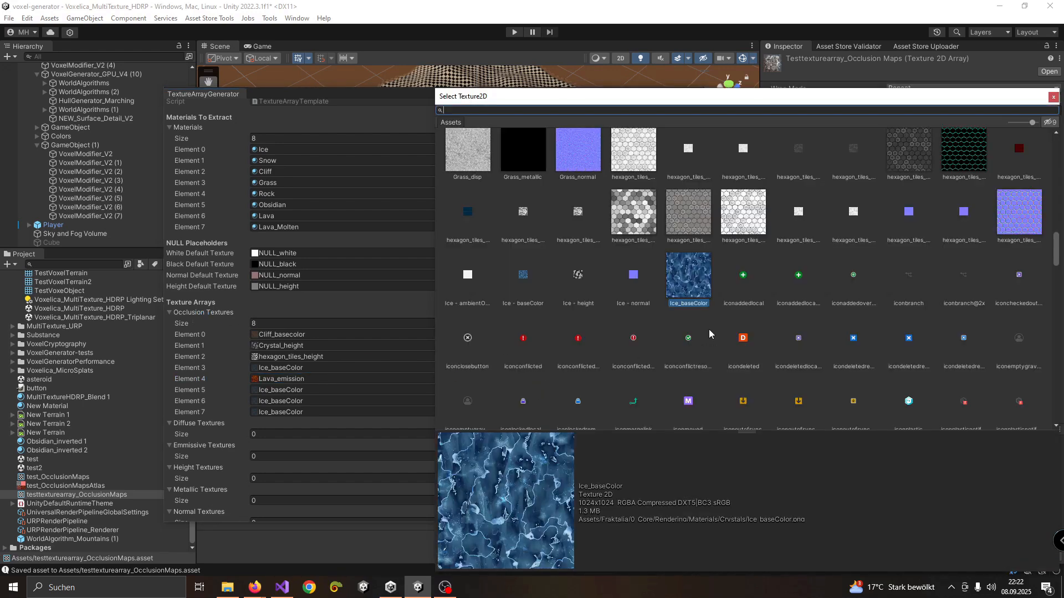
scroll(715, 321, "down", 5)
scroll(645, 277, "down", 5)
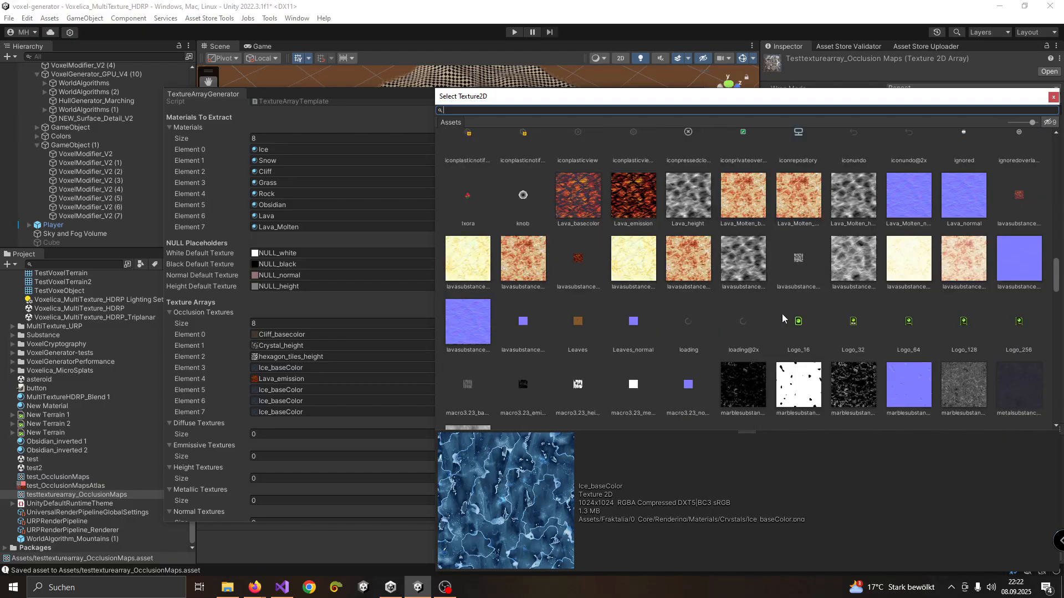
double_click(760, 274)
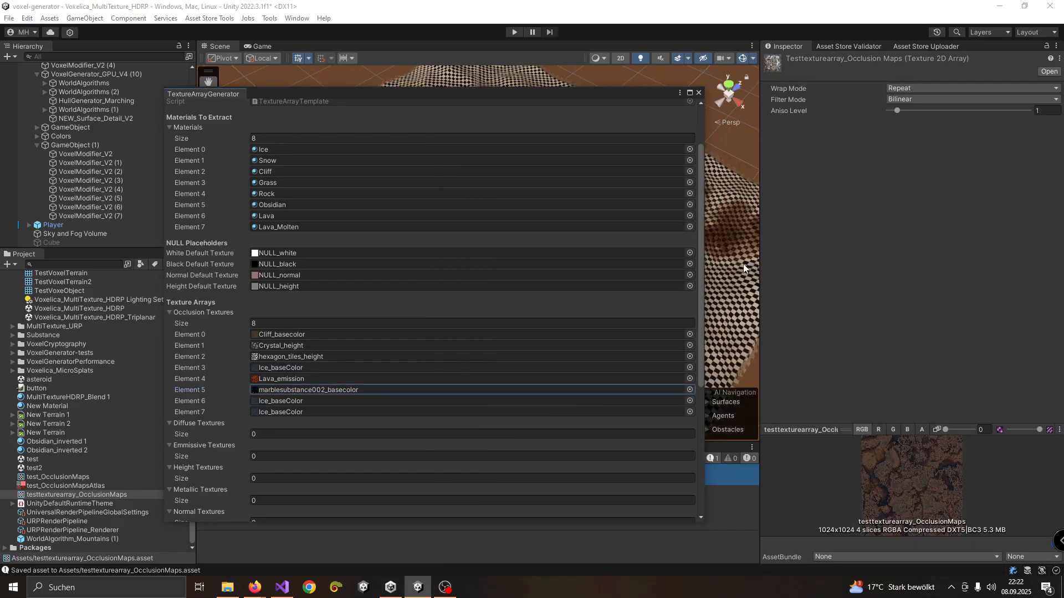
Assign the rock-dirt_height texture to Element 6 of the Occlusion Textures
left_click(689, 400)
scroll(840, 360, "down", 2)
scroll(854, 343, "down", 10)
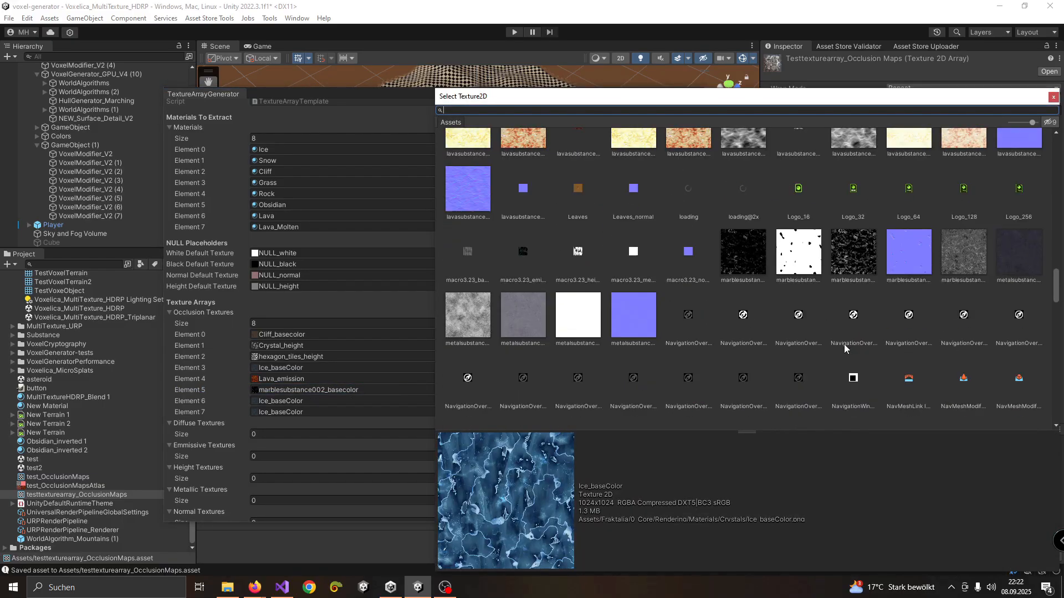
scroll(690, 349, "down", 1)
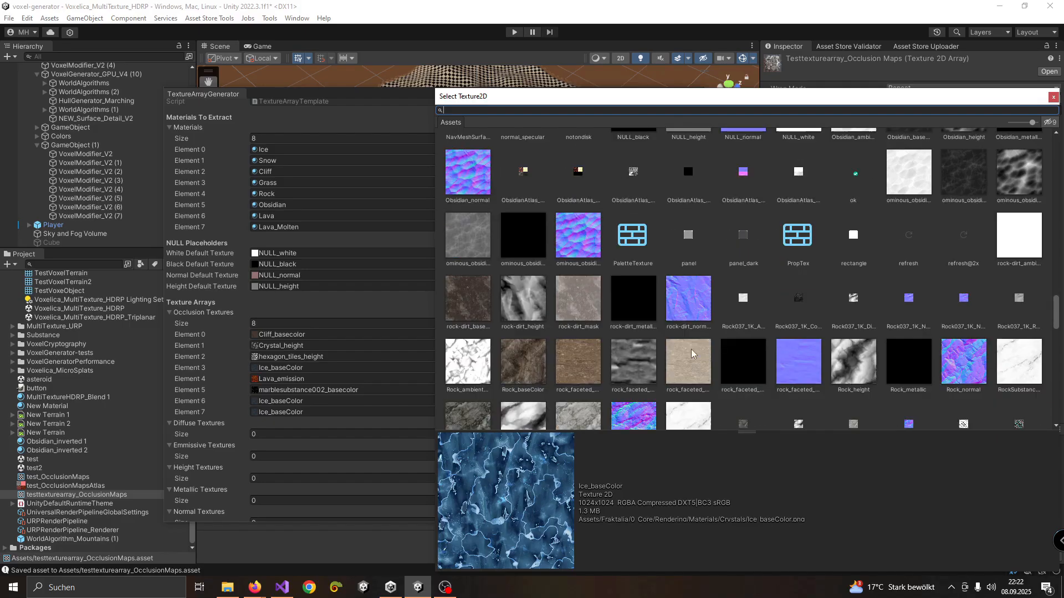
double_click(521, 305)
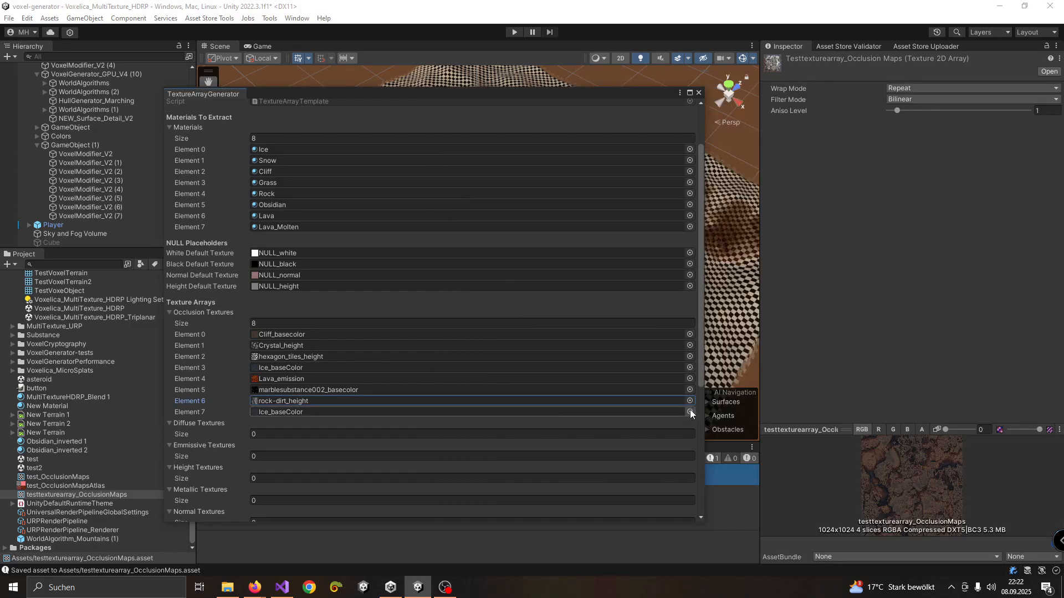
Assign the lavasubstance001_emission texture to Element 7 of the Occlusion Textures
left_click(690, 412)
scroll(870, 331, "down", 1)
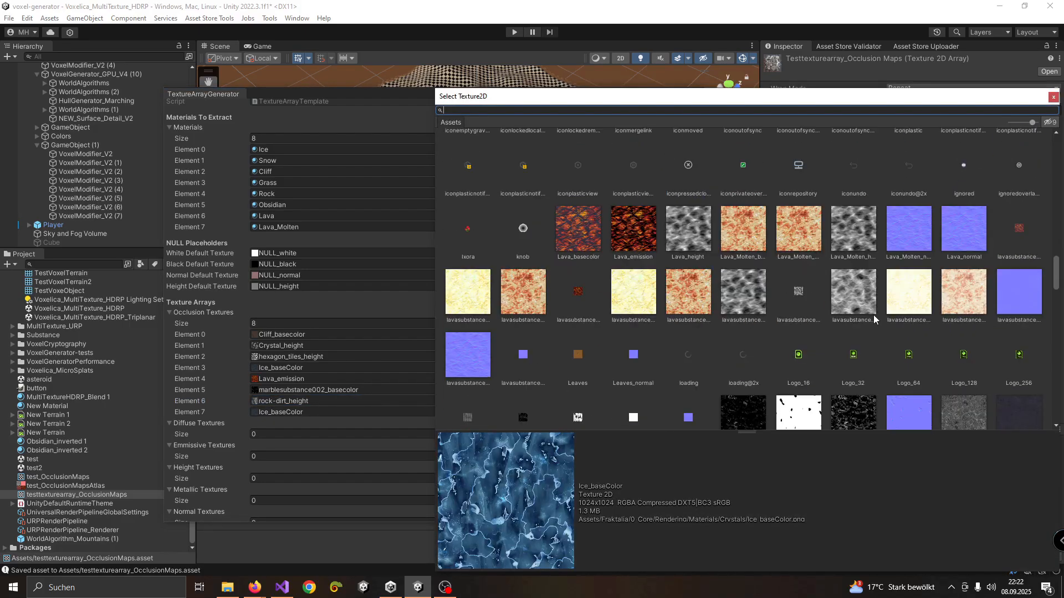
double_click(697, 302)
Create the texture array from the eight occlusion textures under the final name testtexturearray
scroll(357, 430, "down", 3)
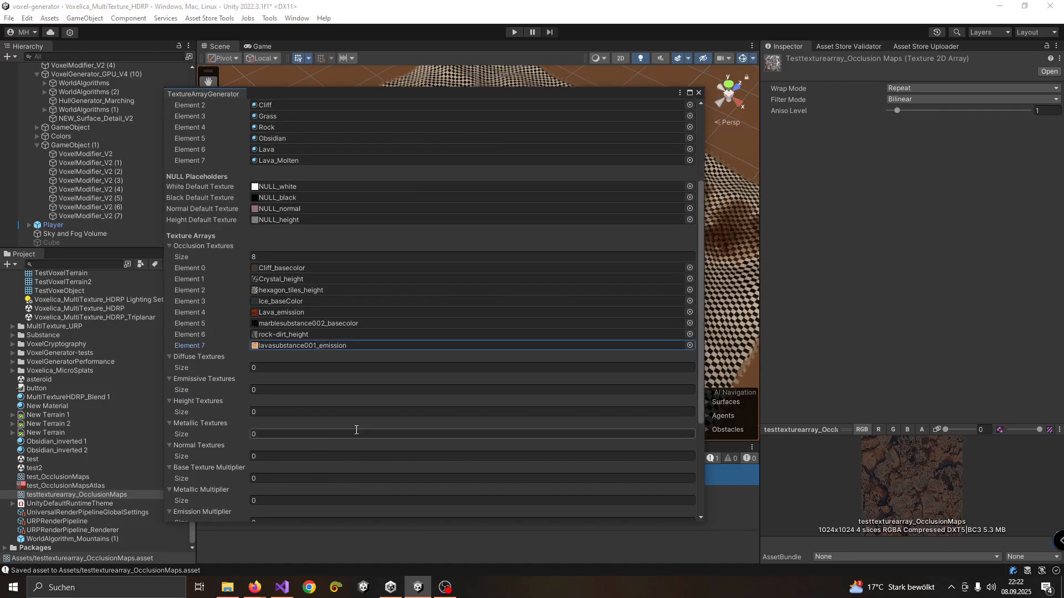
scroll(357, 430, "down", 3)
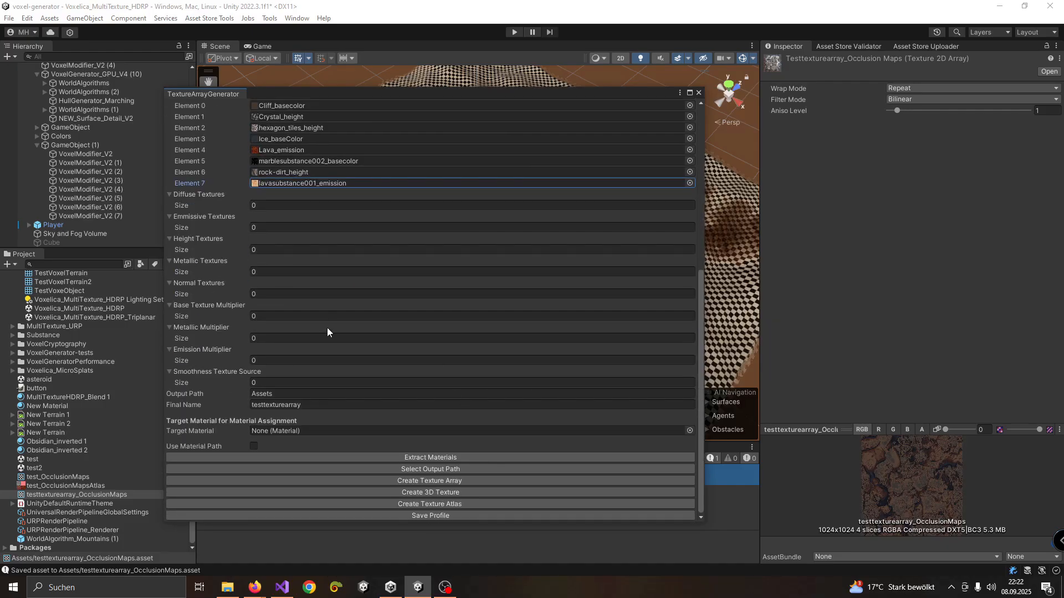
scroll(248, 173, "up", 2)
scroll(221, 258, "down", 2)
left_click(387, 480)
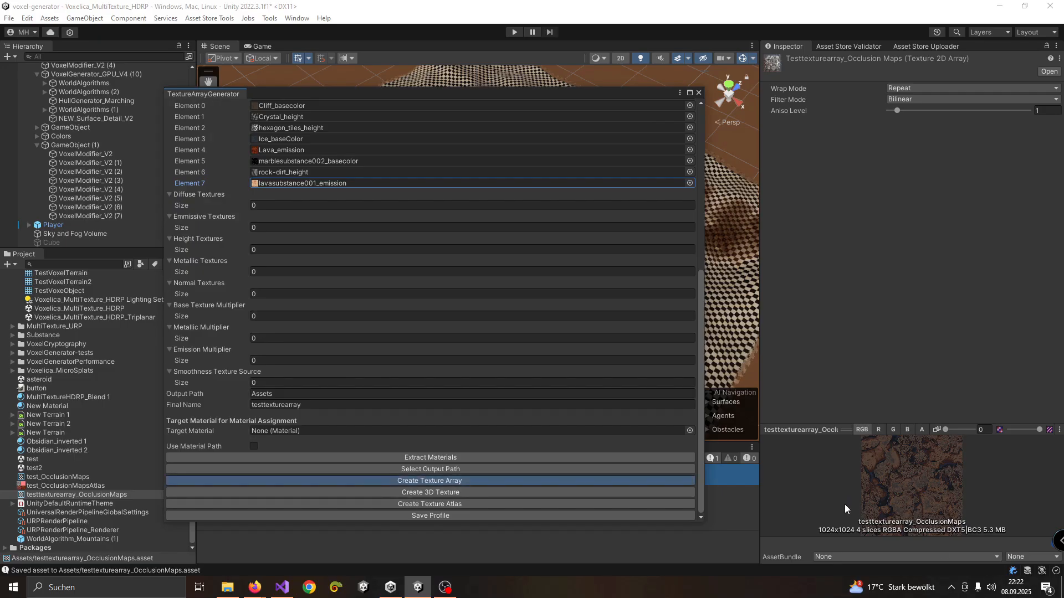
left_click(413, 492)
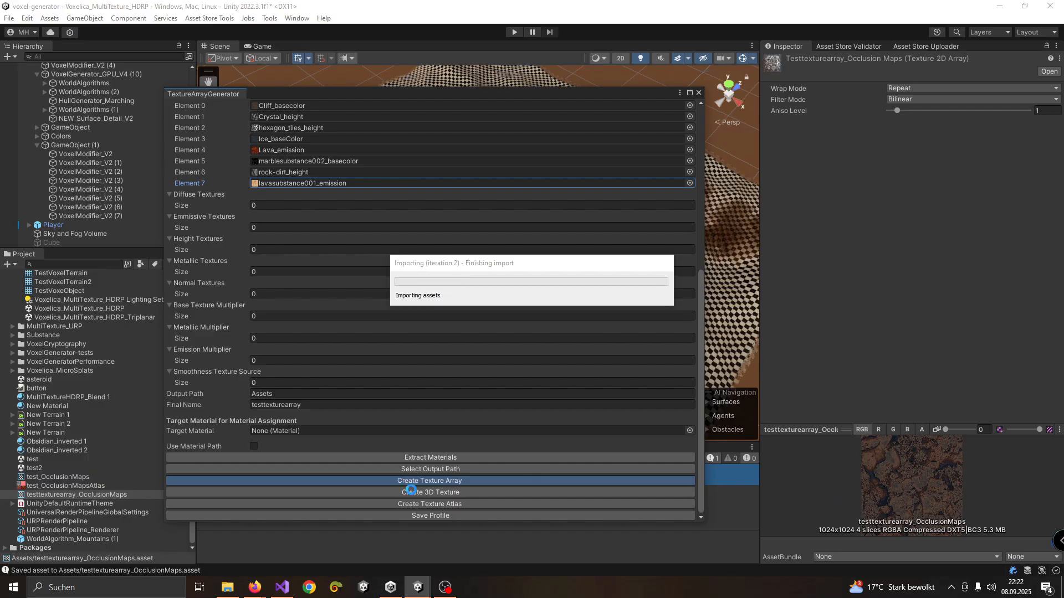
Assign the regenerated testtexturearray_OcclusionMaps to the DiffuseMap of the MultiTextureHDRP_Blend 1 material
left_click_drag(411, 94, 1063, 102)
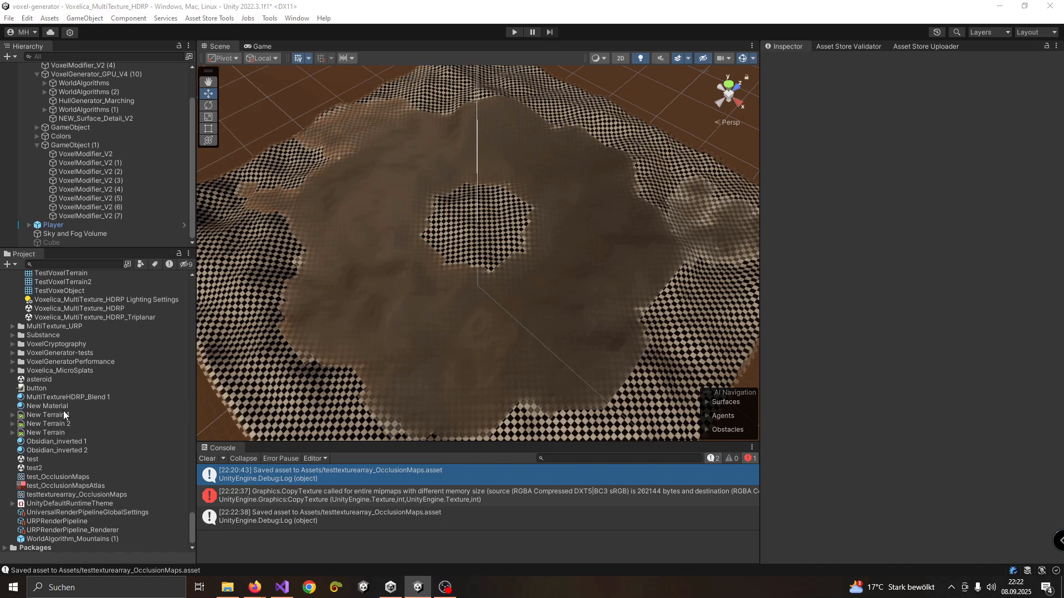
left_click(69, 396)
left_click_drag(57, 494, 1039, 205)
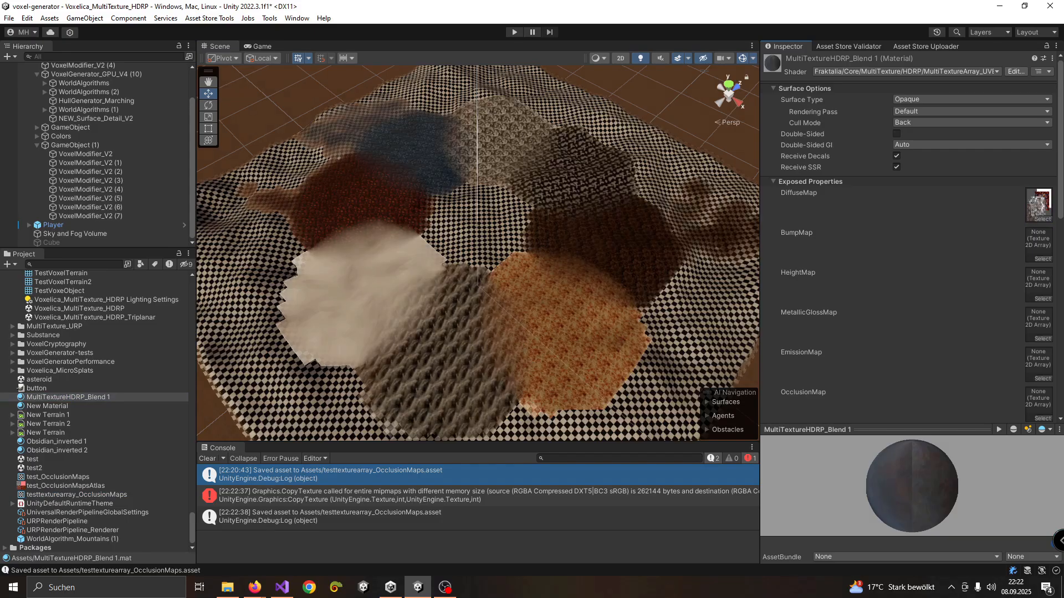
Try MultiTextureHDRP_Blend 1 as the generator's target material, check which maps can be assigned, and reset the target to None
left_click_drag(1063, 91, 687, 92)
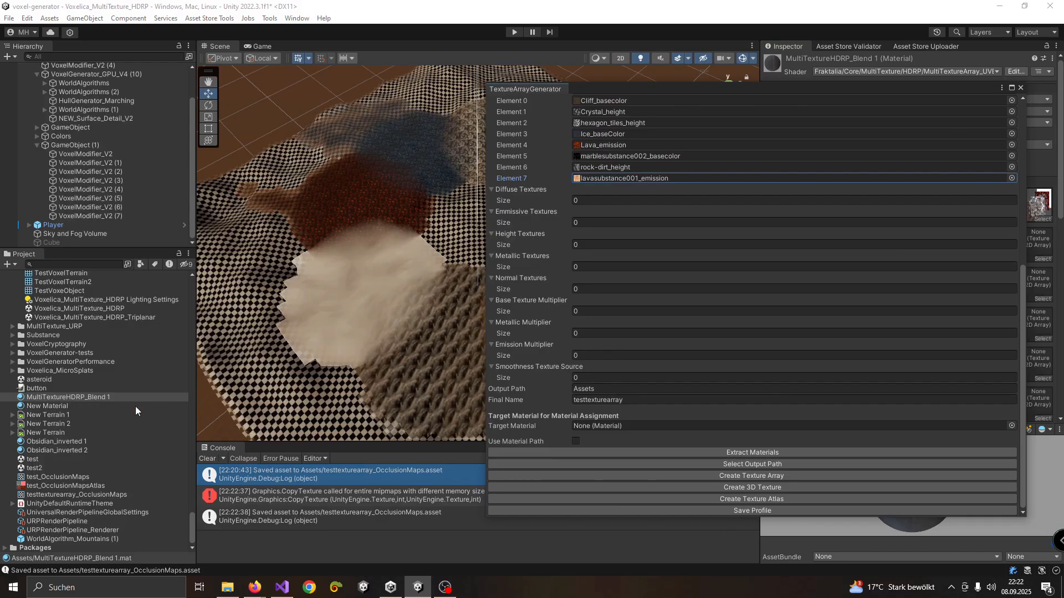
left_click_drag(148, 397, 596, 427)
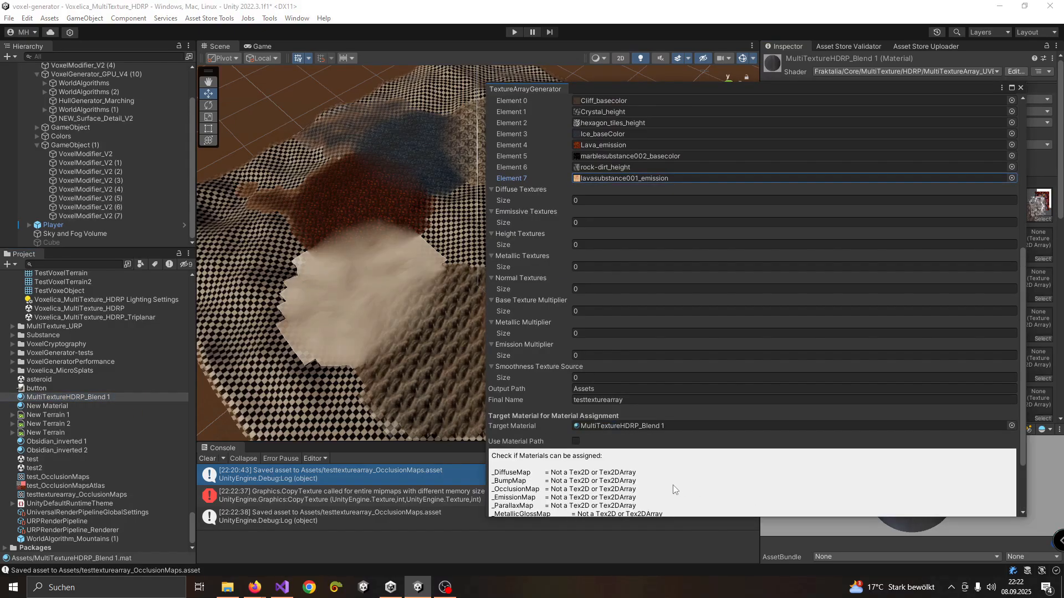
scroll(636, 369, "down", 3)
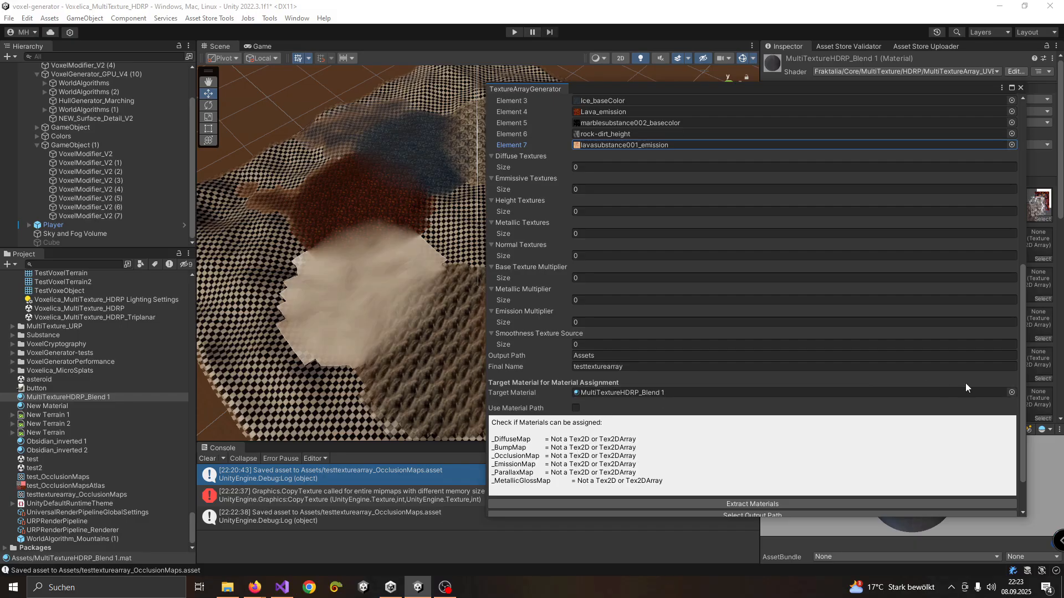
left_click(1011, 392)
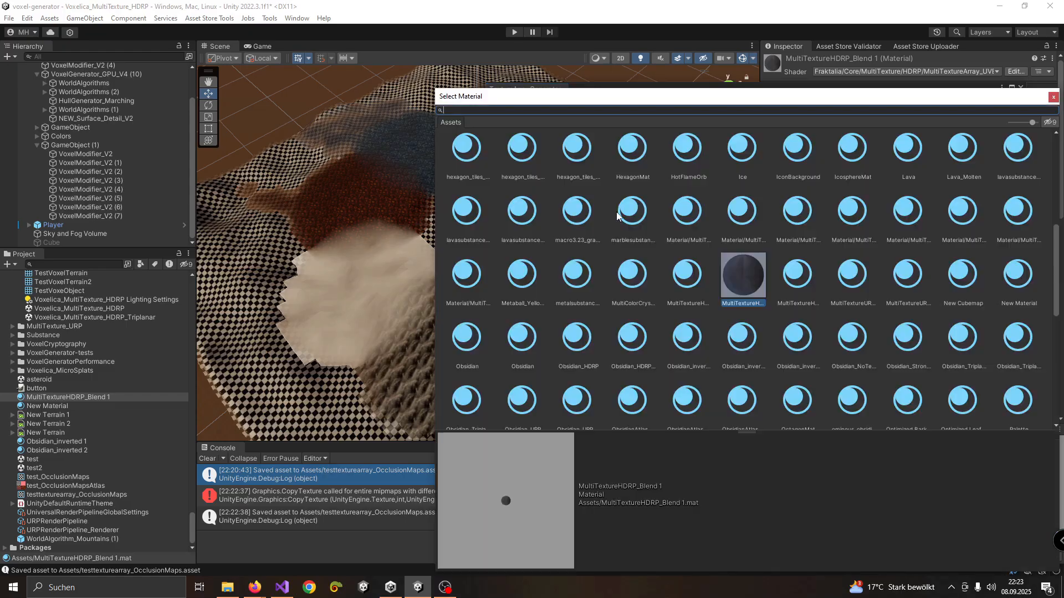
scroll(503, 198, "up", 10)
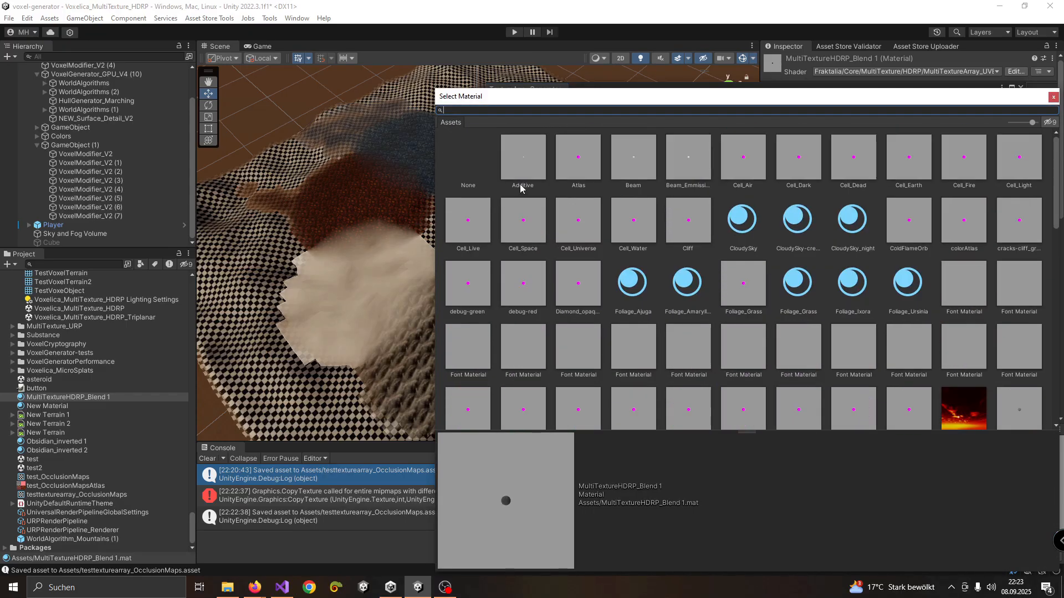
double_click(470, 161)
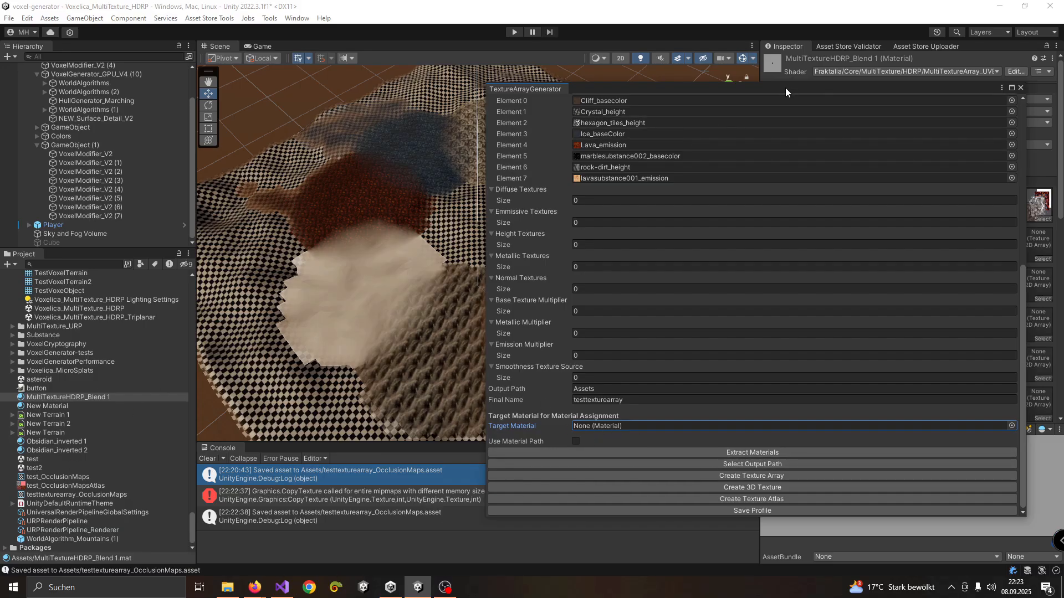
Empty the Occlusion Textures list in the texture array generator by setting its size to 0
left_click_drag(785, 87, 532, 122)
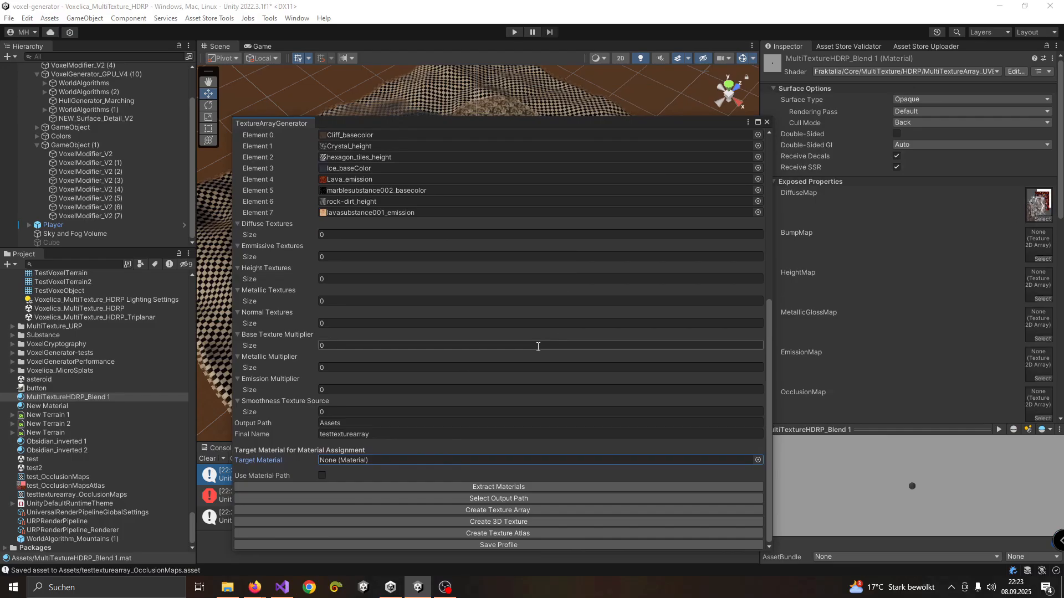
scroll(537, 347, "up", 5)
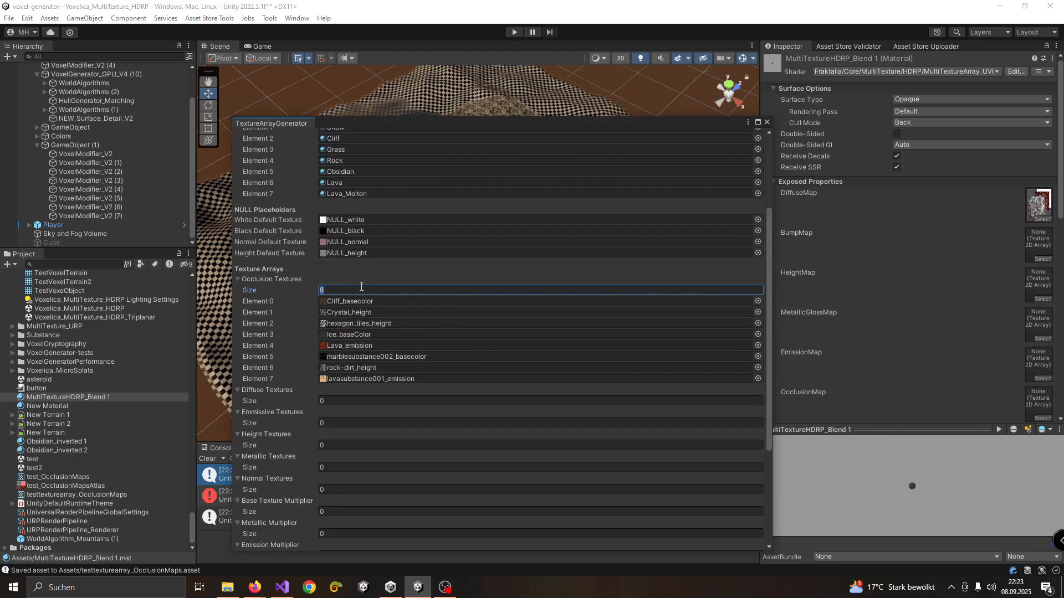
key("Return")
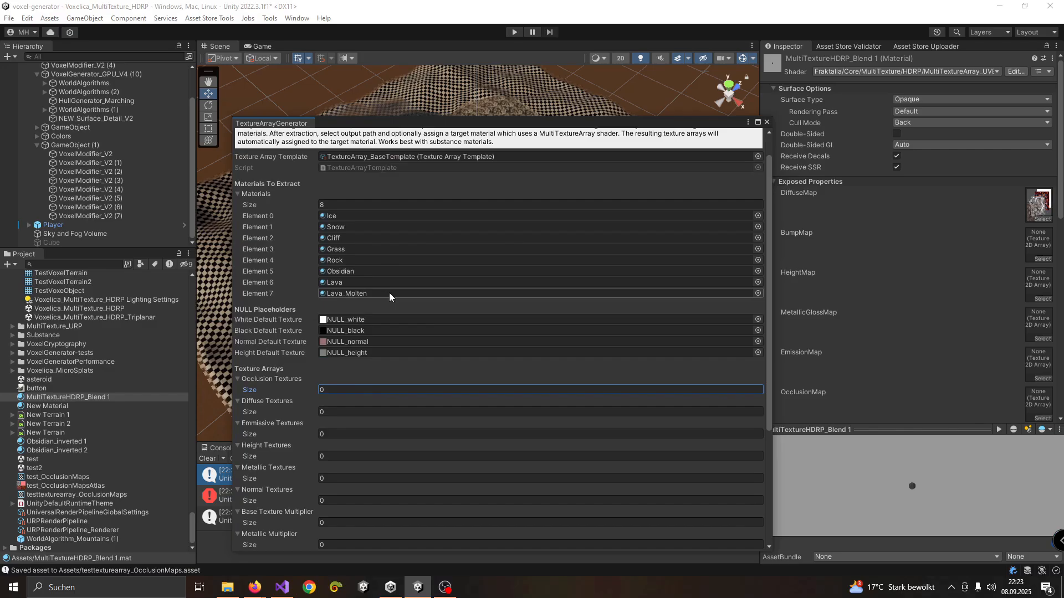
Locate the Ice source material and examine the main maps of the Ice, Grass, Lava, Obsidian and Rock materials
left_click_drag(383, 121, 564, 83)
left_click(513, 147)
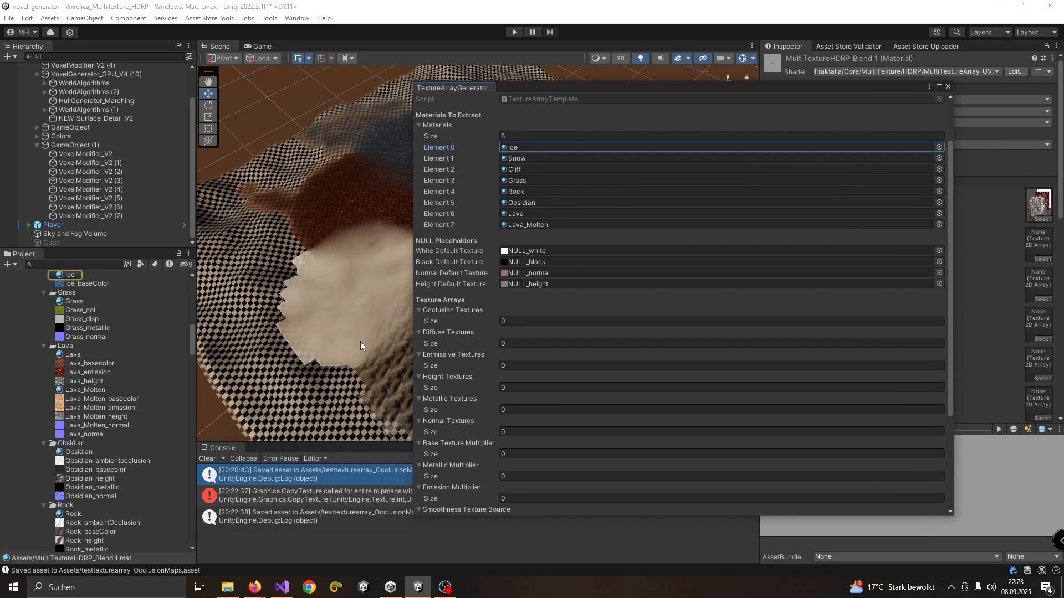
left_click(81, 274)
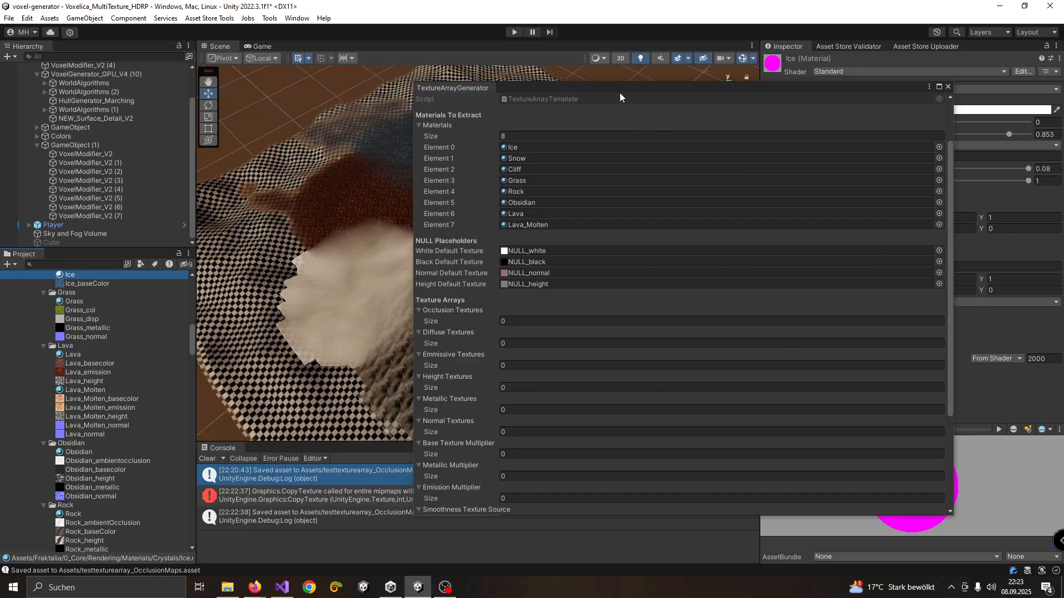
left_click(948, 86)
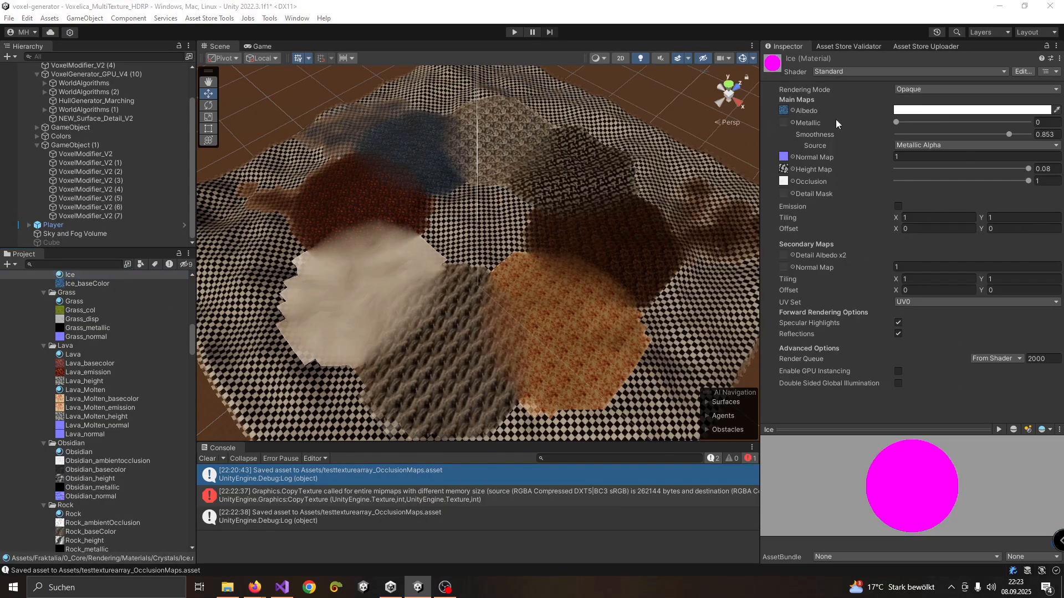
left_click(80, 302)
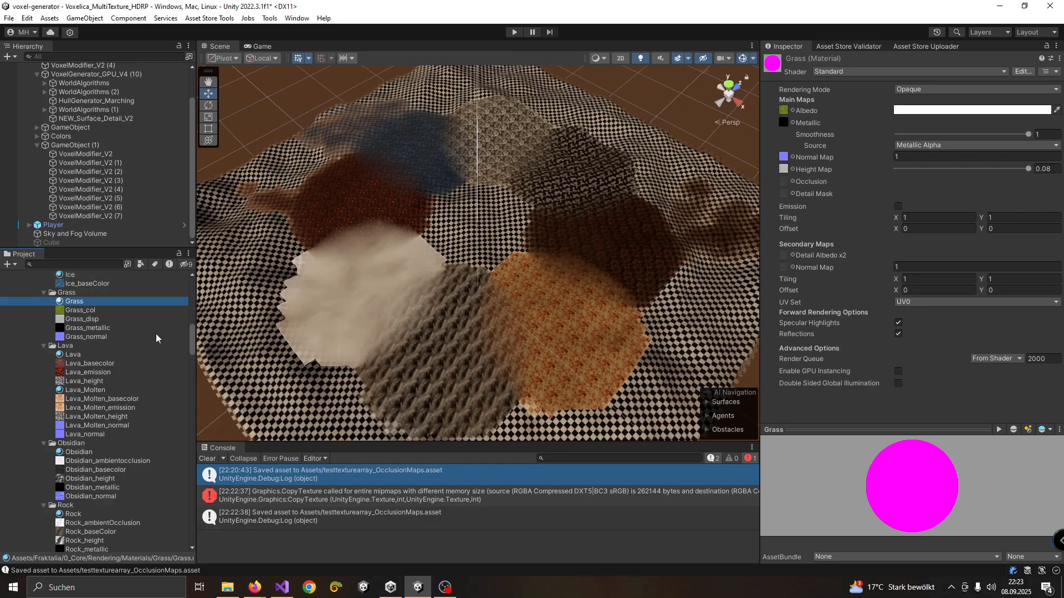
left_click(84, 356)
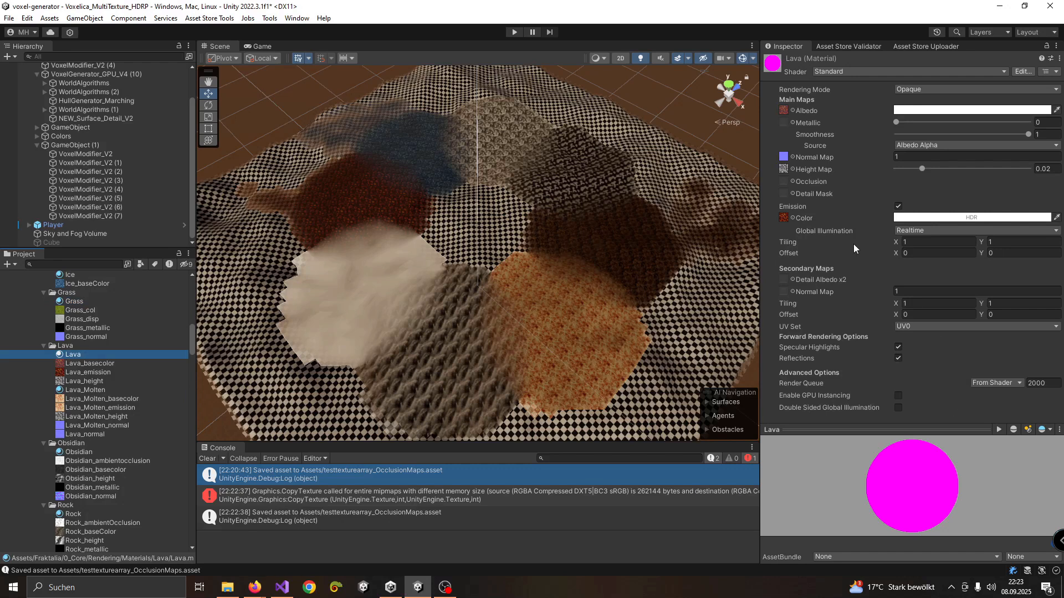
left_click(78, 453)
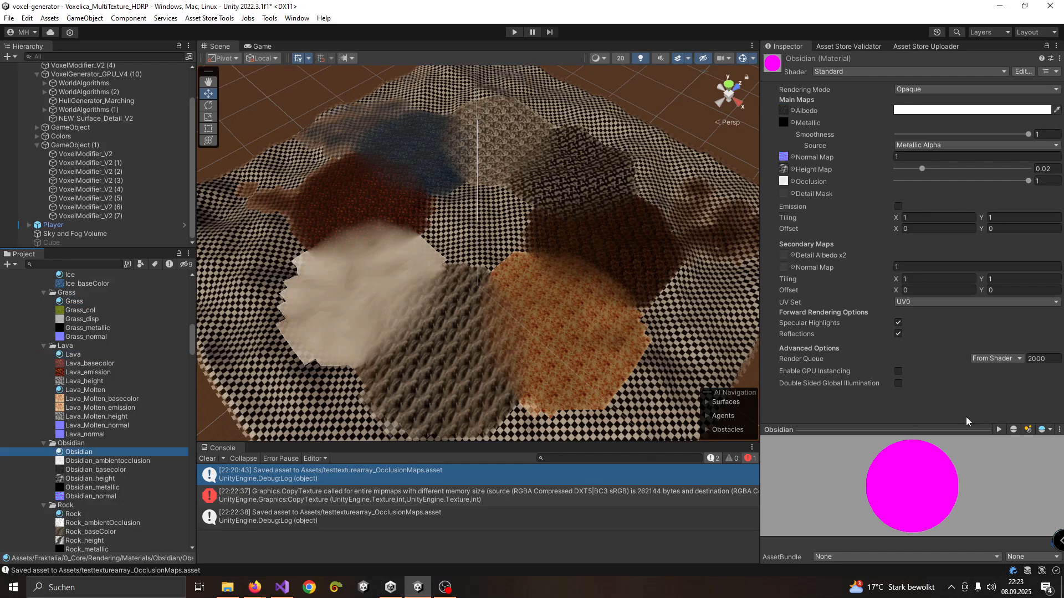
left_click(80, 514)
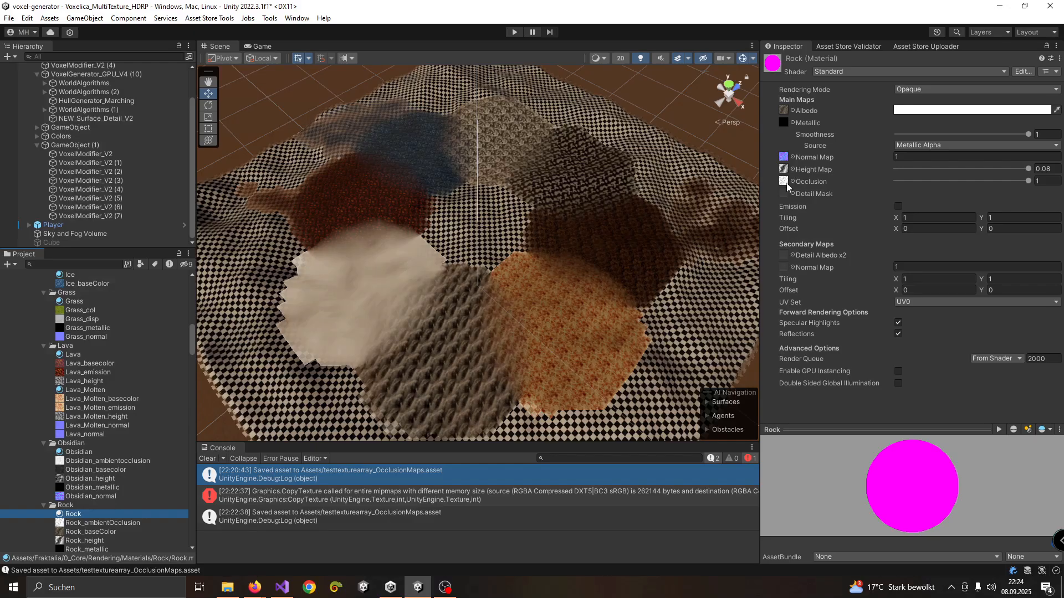
Bring back the texture array generator and extract the textures of the eight listed materials
left_click_drag(1063, 125, 507, 90)
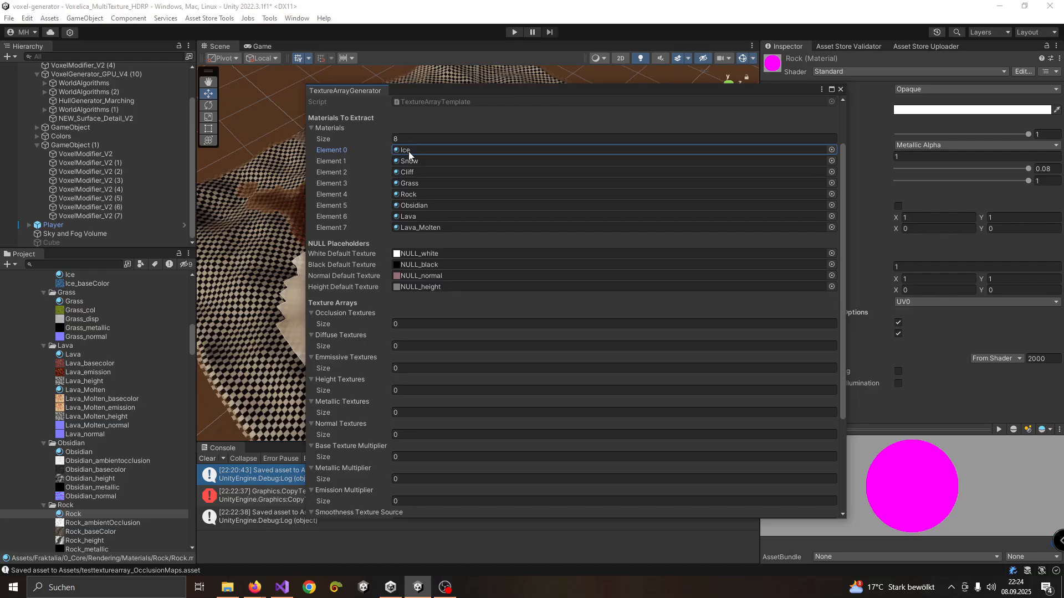
scroll(406, 249, "down", 3)
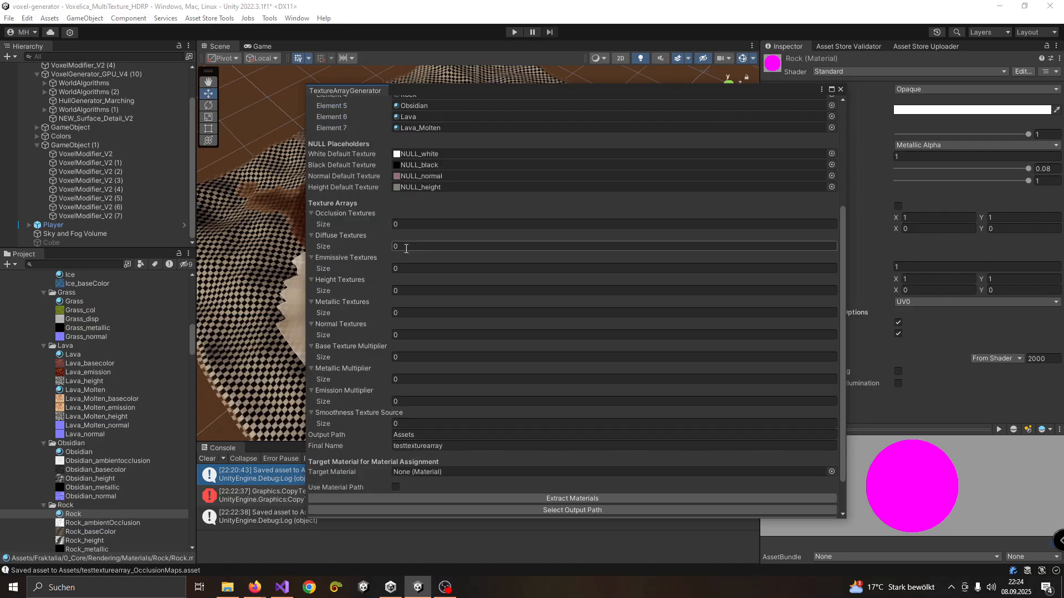
scroll(406, 249, "down", 2)
left_click(550, 453)
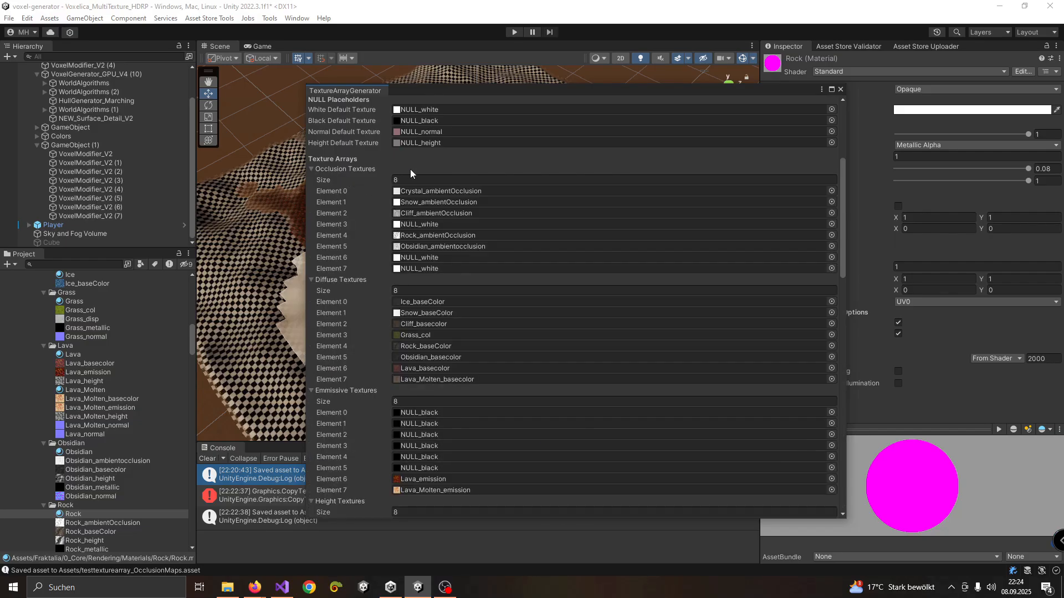
Review the extracted texture and multiplier lists and set the final name to testtexturearray_final
scroll(332, 188, "down", 5)
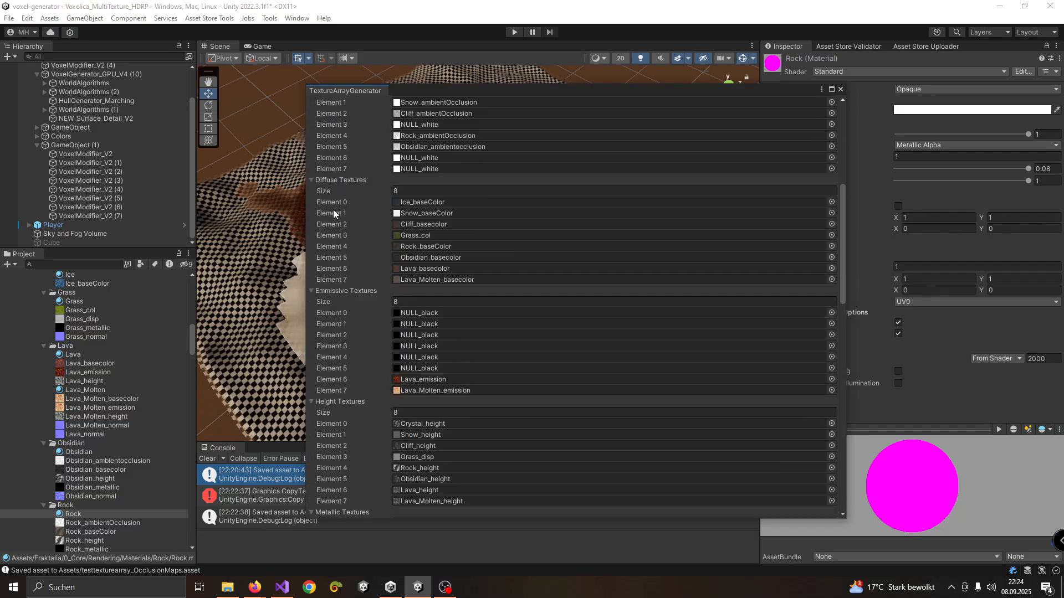
scroll(352, 314, "down", 10)
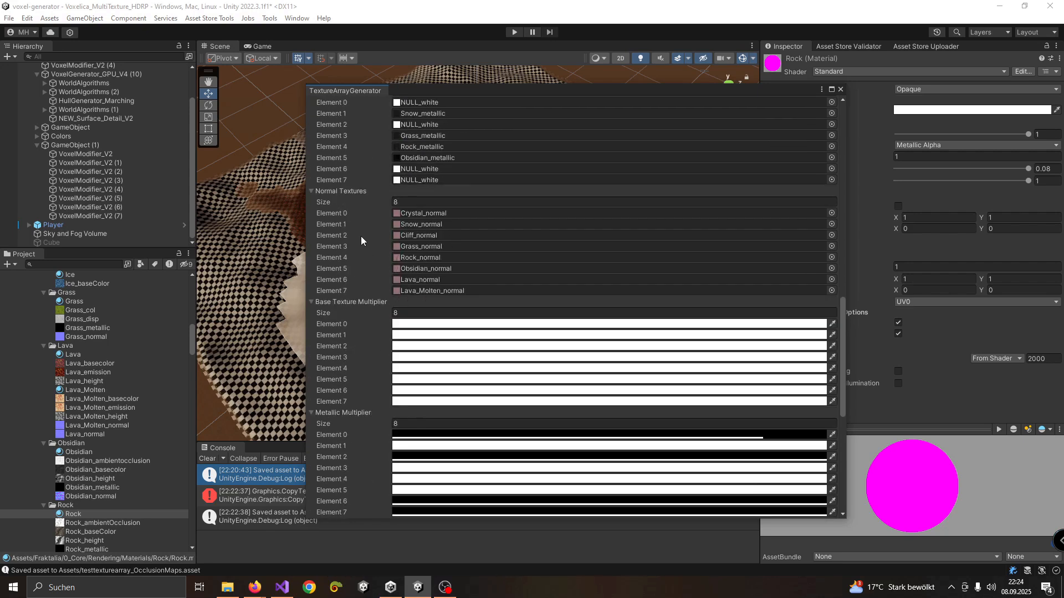
scroll(363, 237, "up", 13)
scroll(388, 190, "up", 3)
scroll(383, 189, "down", 14)
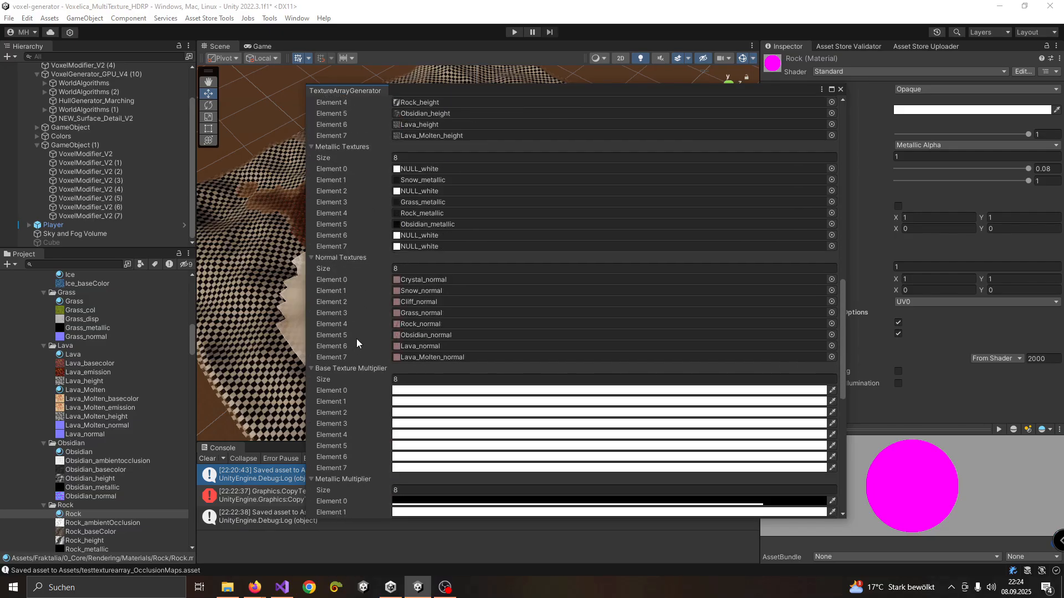
scroll(354, 346, "down", 15)
left_click(441, 401)
left_click(465, 402)
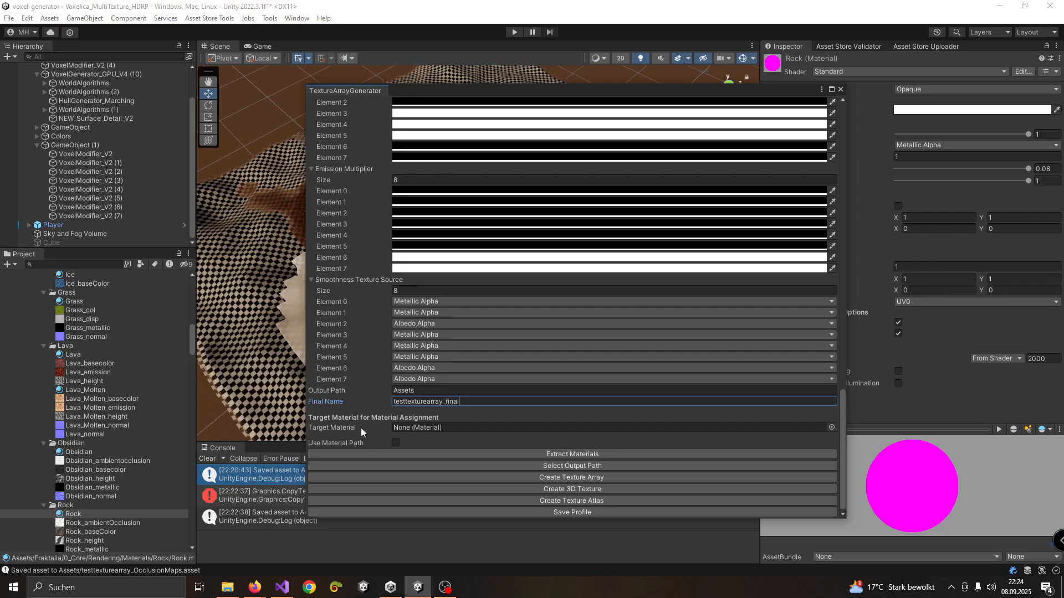
Create the testtexturearray_final texture arrays from the extracted texture lists and review the saved assets in the enlarged console
left_click(529, 477)
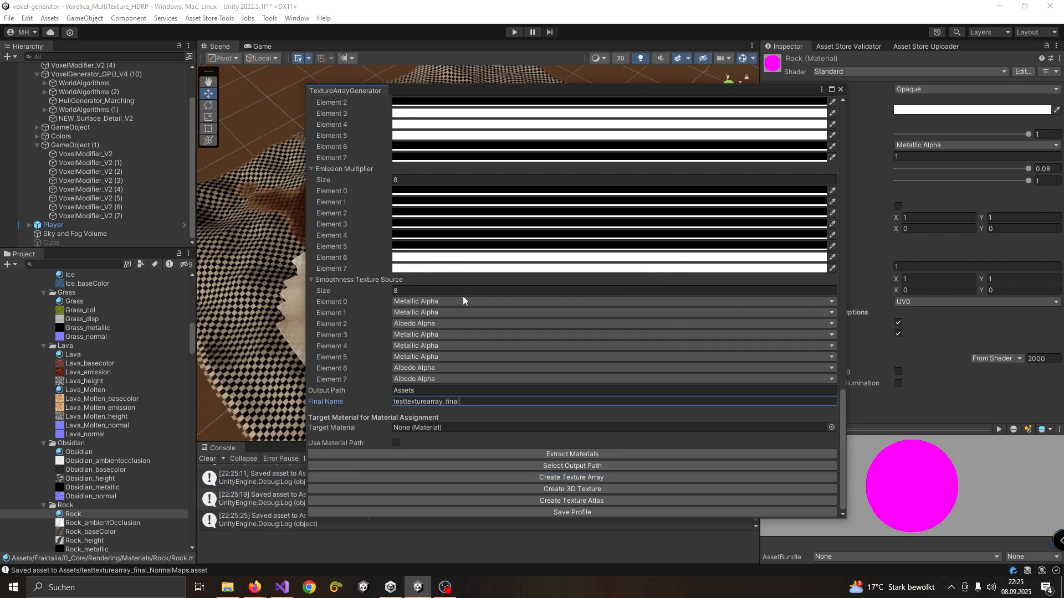
left_click(840, 89)
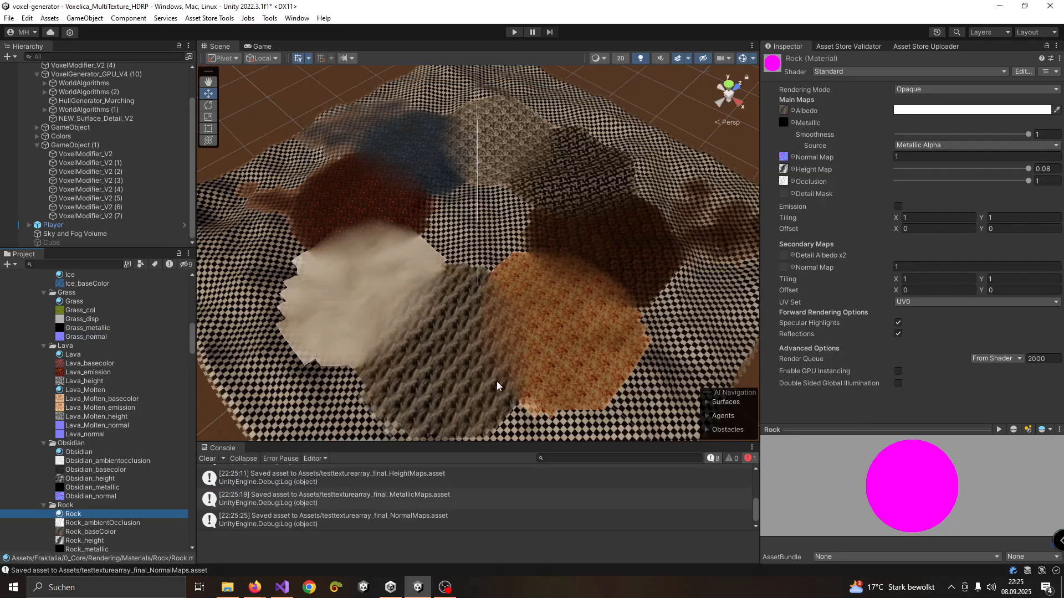
left_click_drag(511, 442, 512, 343)
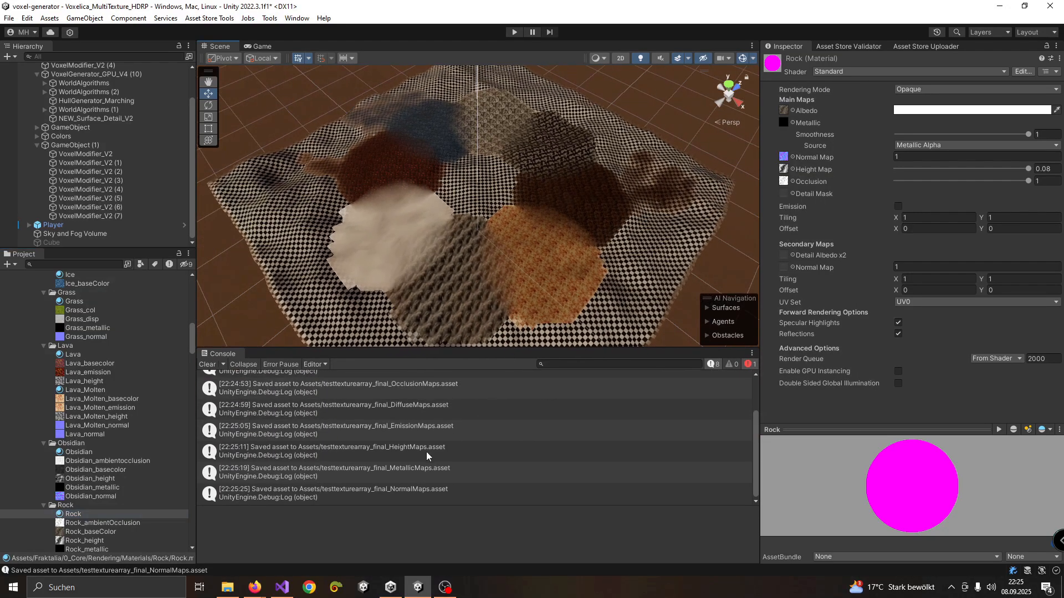
scroll(371, 446, "up", 3)
scroll(332, 438, "down", 3)
scroll(118, 482, "down", 7)
Locate the generated arrays in the project and preview the diffuse, emission, height, metallic, normal and occlusion maps
left_click_drag(189, 370, 195, 540)
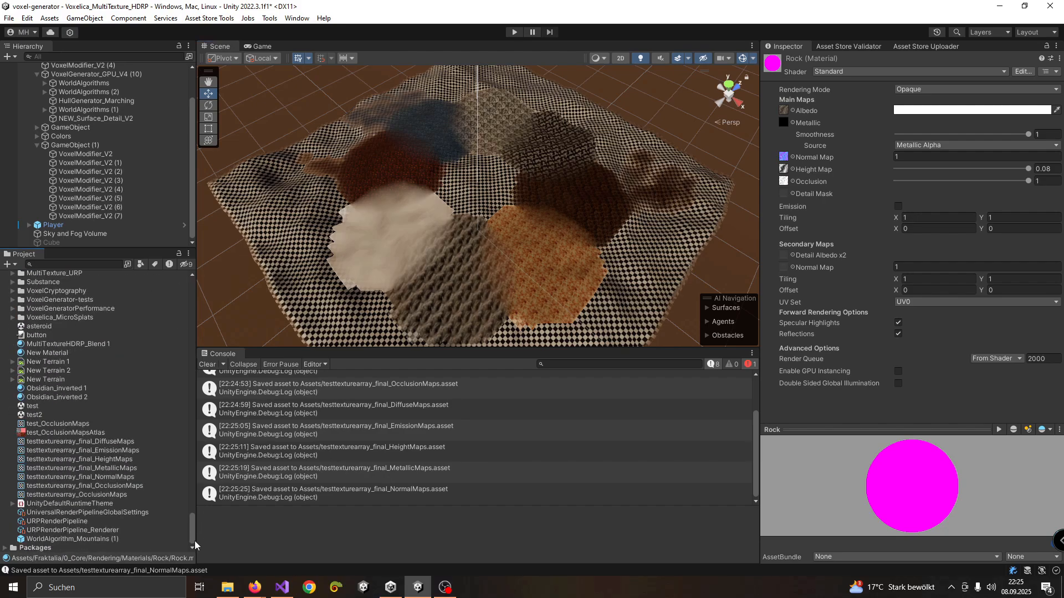
left_click(101, 443)
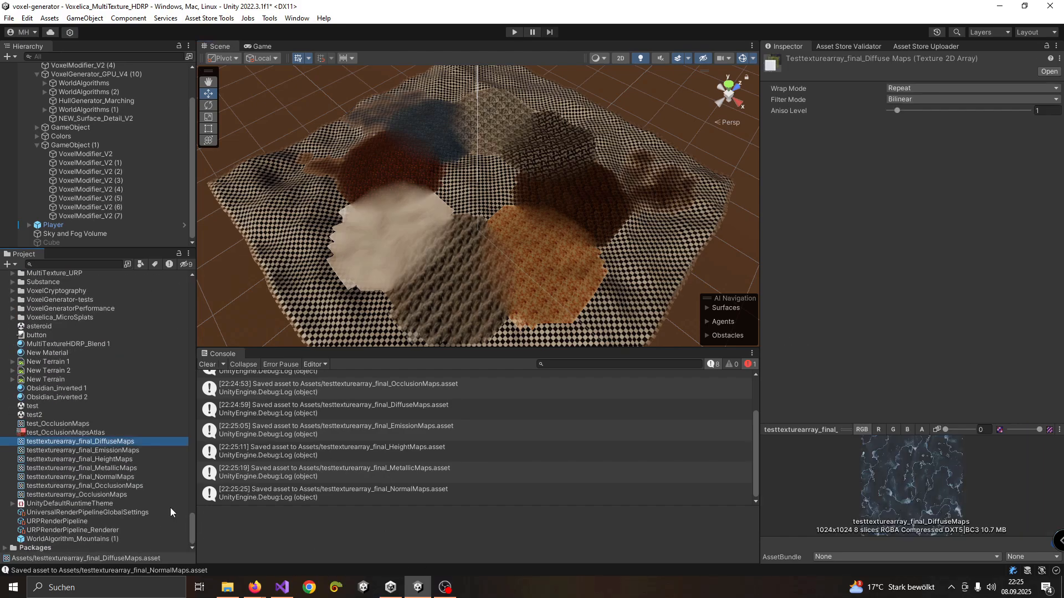
mouse_move(945, 431)
left_mouse_down()
mouse_move(974, 427)
mouse_move(938, 427)
left_mouse_up()
left_click(124, 452)
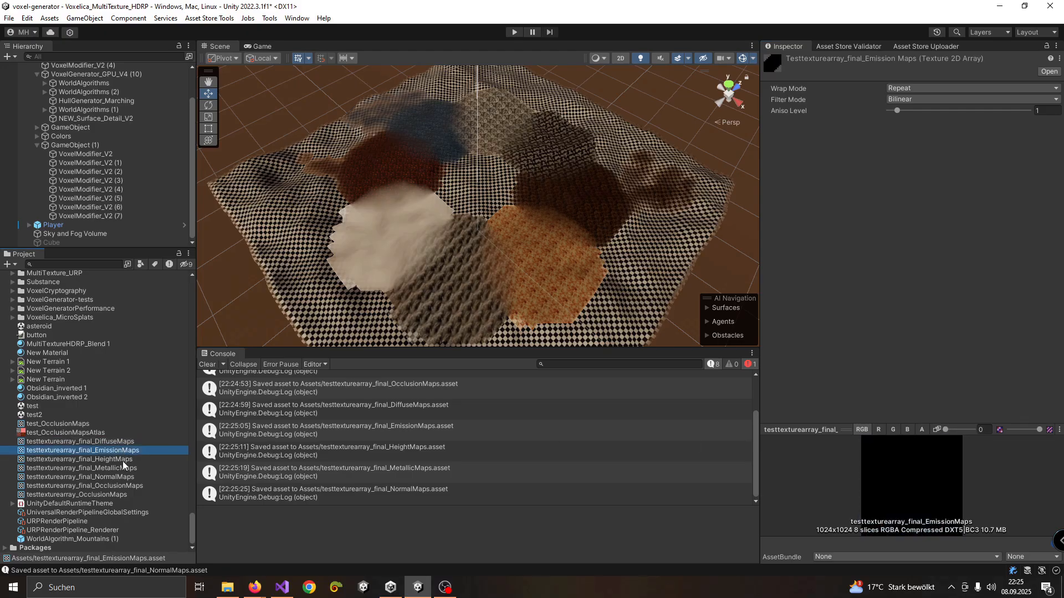
mouse_move(947, 432)
left_mouse_down()
mouse_move(978, 431)
mouse_move(954, 430)
left_mouse_up()
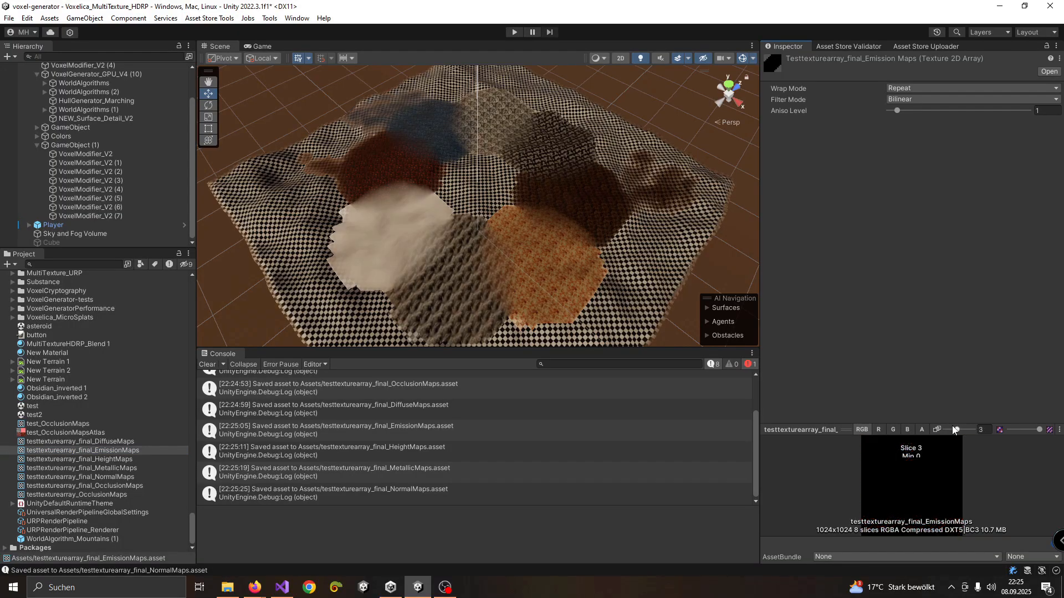
left_click(116, 460)
left_click(115, 468)
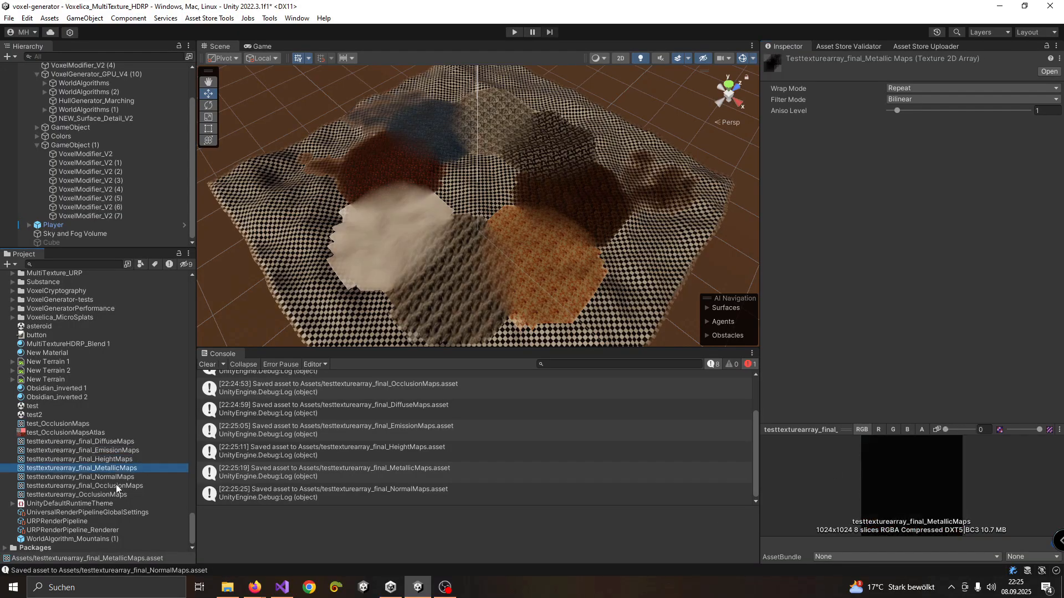
key("Down")
key("Down")
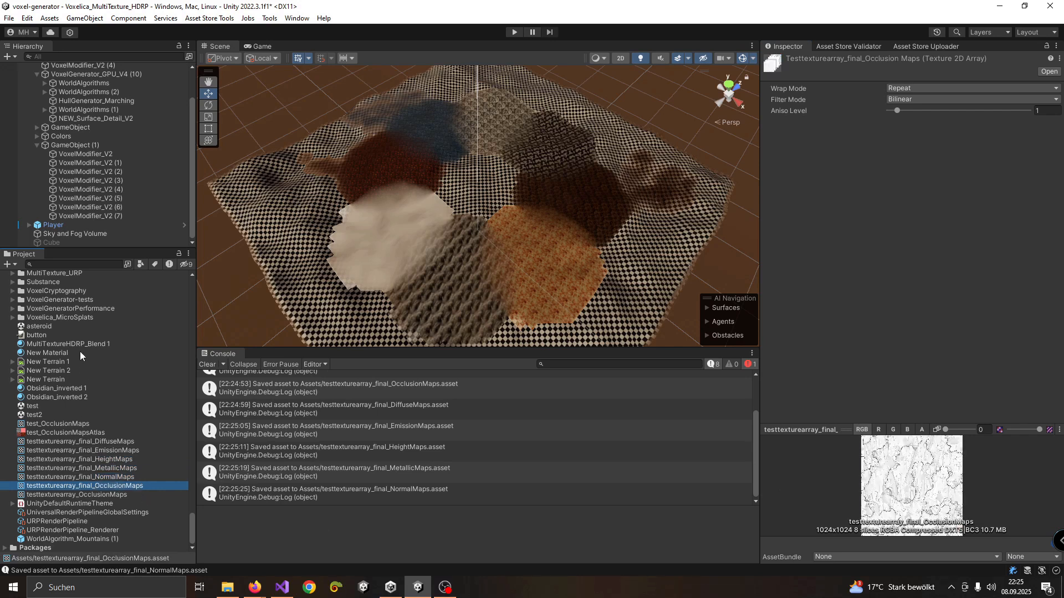
Assign the testtexturearray_final diffuse, normal, emission, occlusion, metallic and height arrays to the matching map slots of MultiTextureHDRP_Blend 1
left_click(78, 344)
left_click_drag(106, 442, 1039, 205)
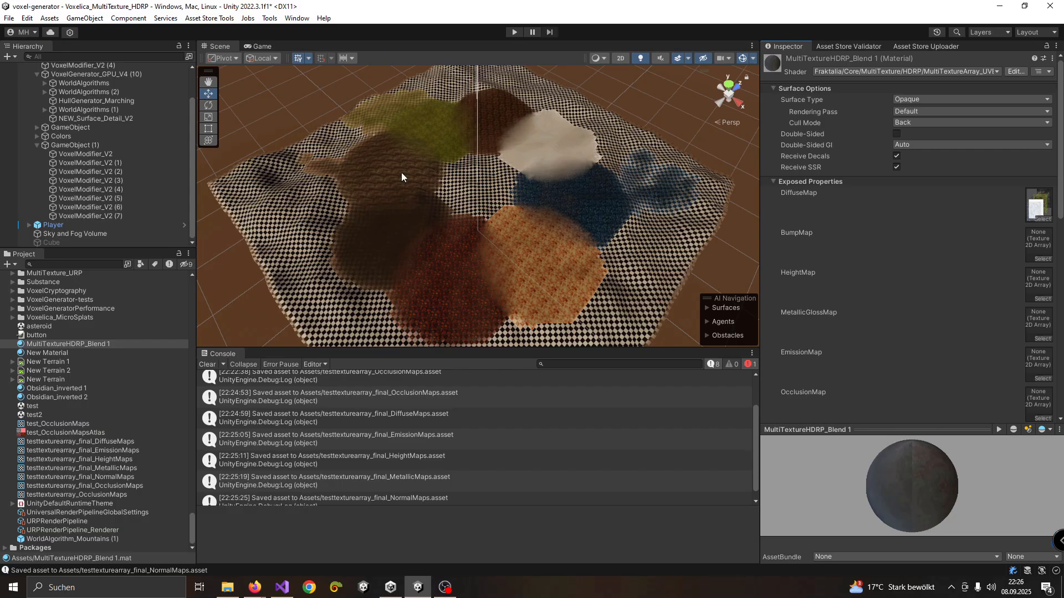
left_click_drag(114, 477, 1033, 249)
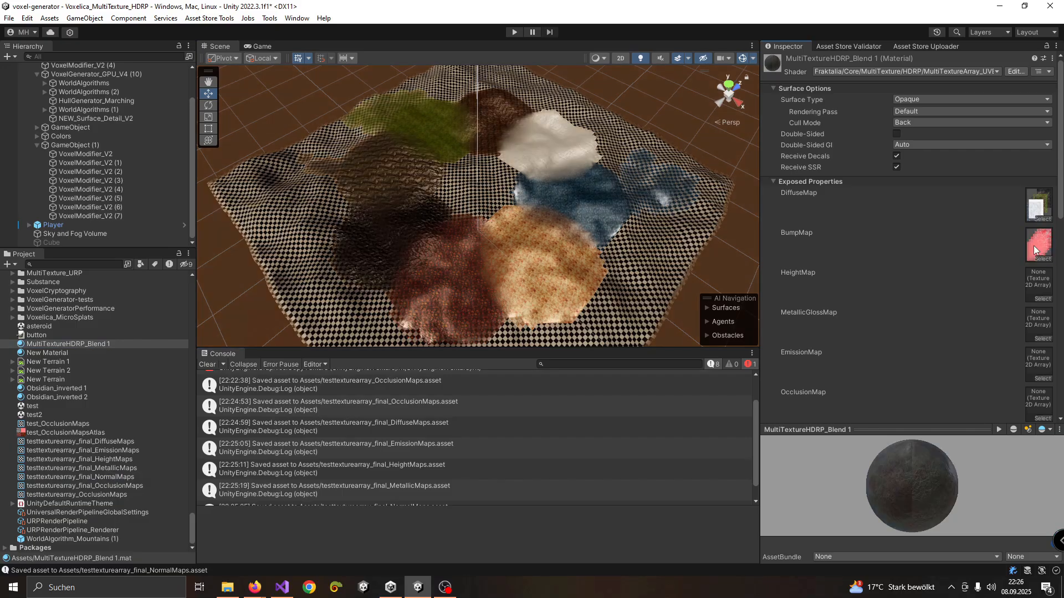
left_click_drag(115, 451, 1039, 363)
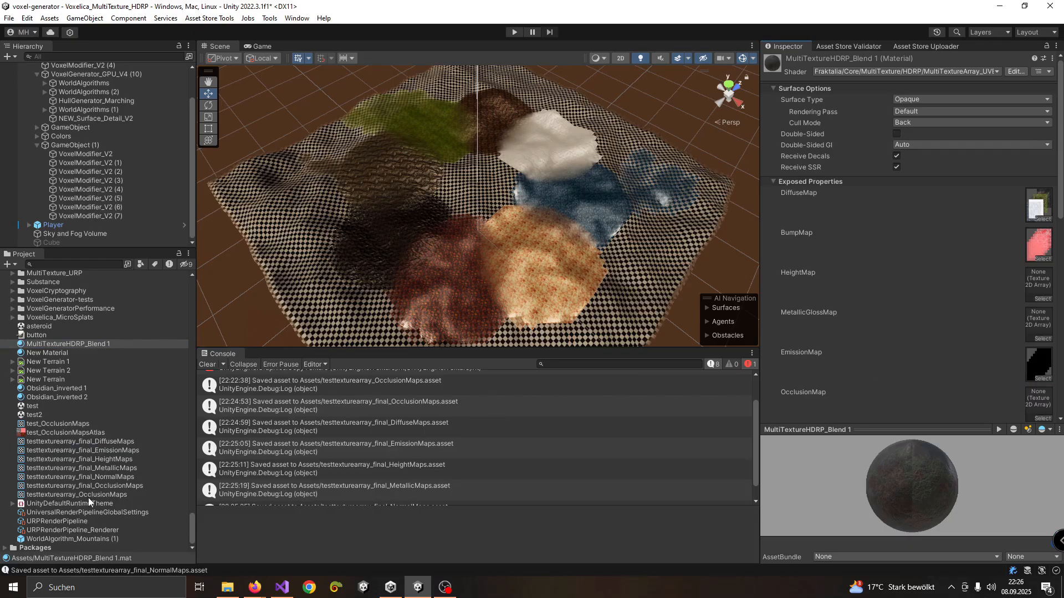
left_click_drag(99, 486, 1028, 266)
scroll(985, 261, "up", 1)
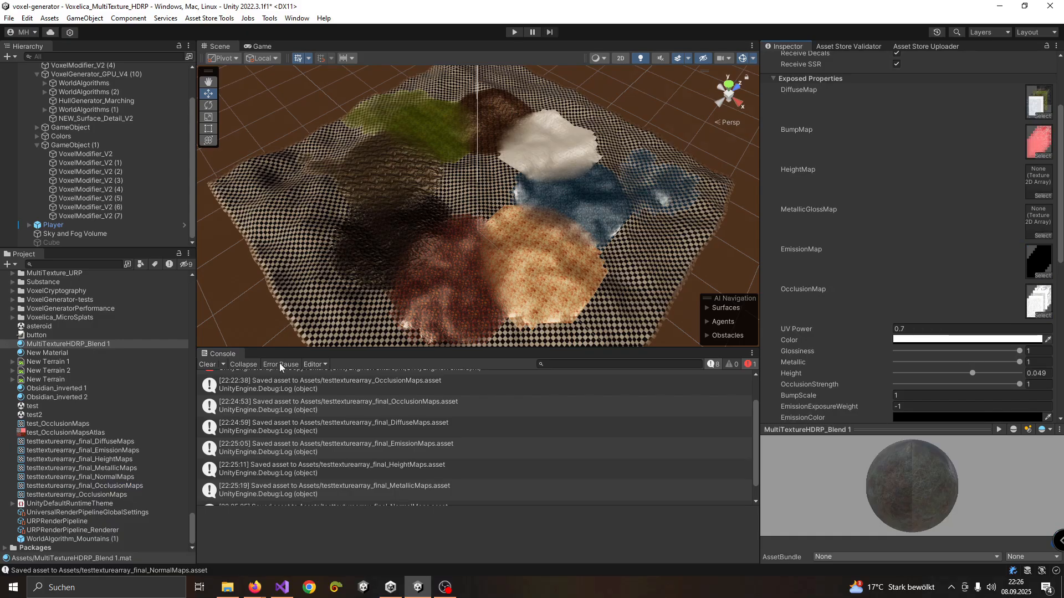
mouse_move(116, 471)
left_mouse_down()
mouse_move(831, 310)
mouse_move(1034, 222)
left_mouse_up()
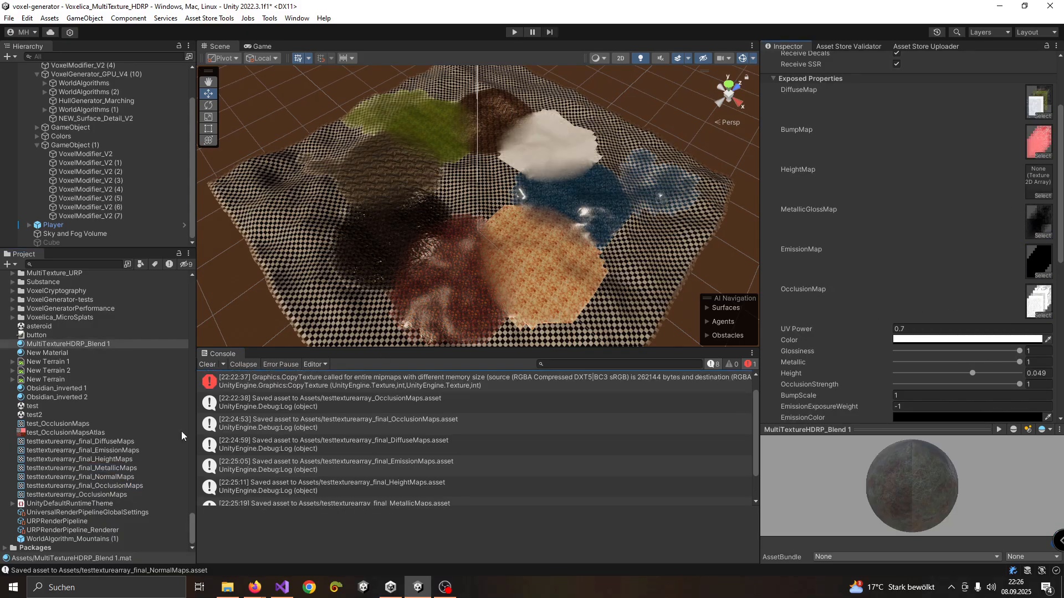
left_click_drag(113, 459, 1021, 197)
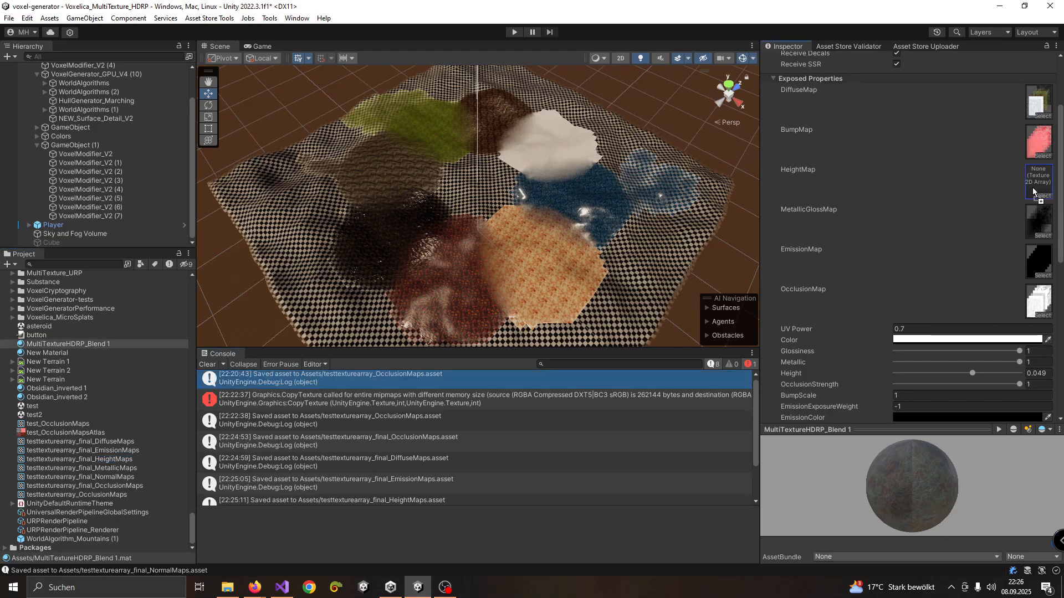
Set the blend material's emission color to white (FFFFFF) and its emission intensity to 4.2
scroll(537, 251, "up", 4)
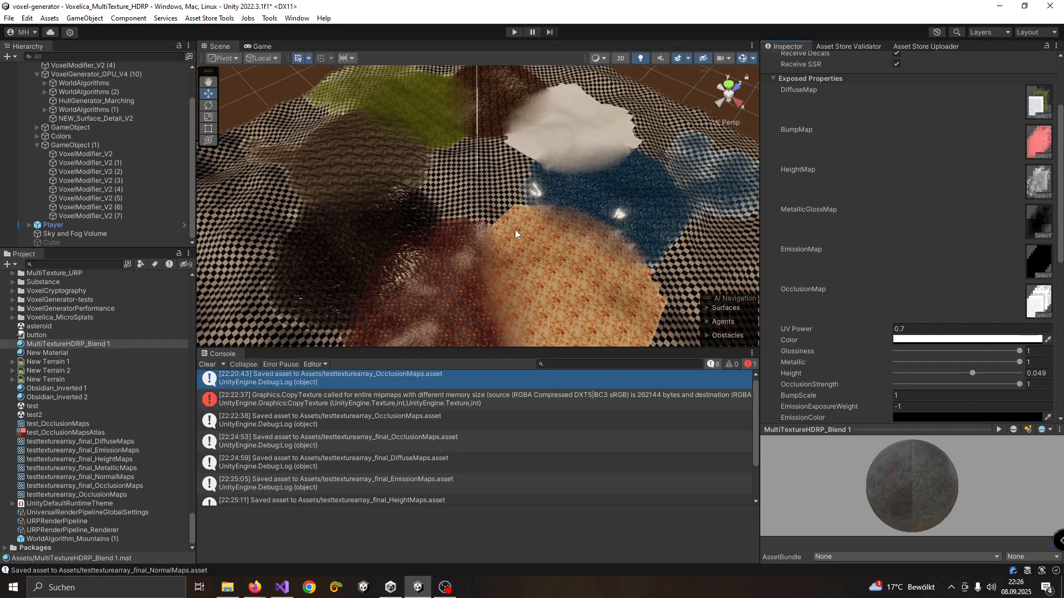
scroll(820, 256, "down", 3)
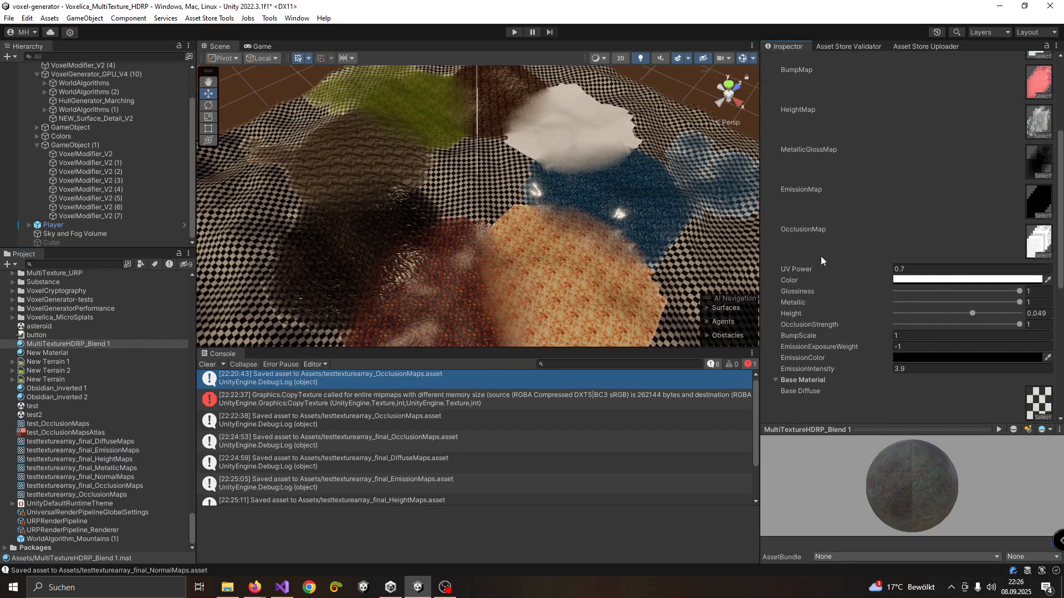
left_click(903, 358)
left_click(945, 402)
mouse_move(946, 403)
left_mouse_down()
mouse_move(905, 340)
mouse_move(893, 407)
mouse_move(874, 304)
left_mouse_up()
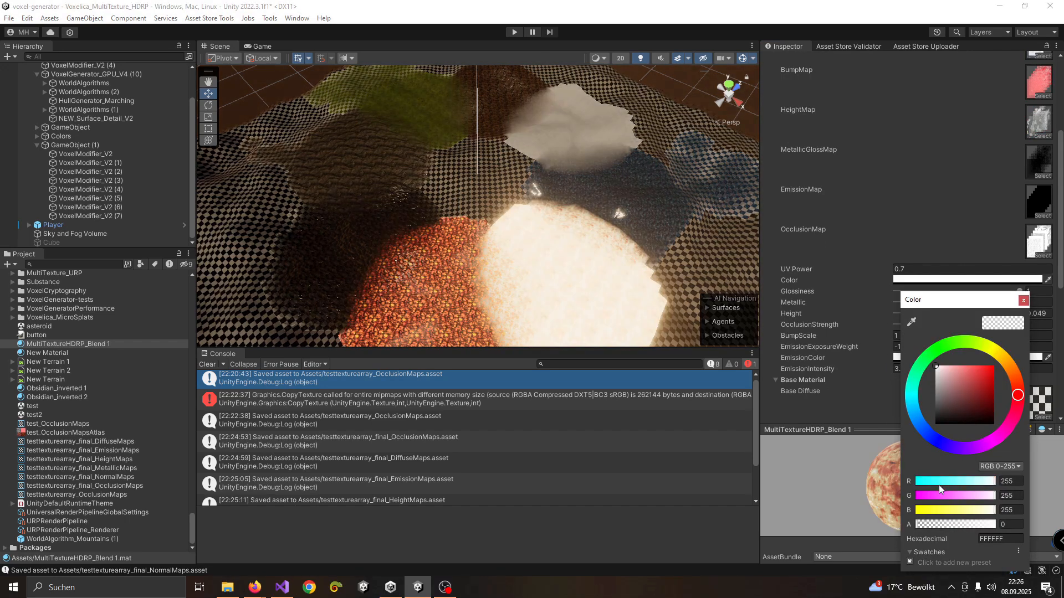
left_click(788, 414)
left_click(866, 369)
left_click_drag(867, 369, 909, 366)
Inspect the emissive terrain from another angle and examine the blend material's Base Material properties
scroll(632, 236, "down", 4)
left_click_drag(555, 234, 423, 256, "alt")
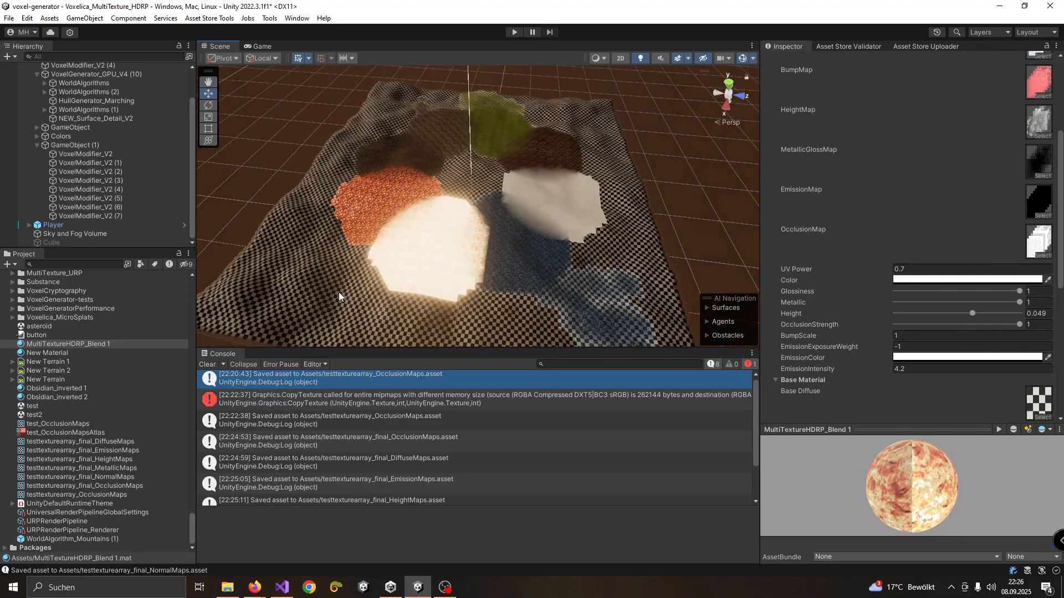
scroll(880, 321, "down", 3)
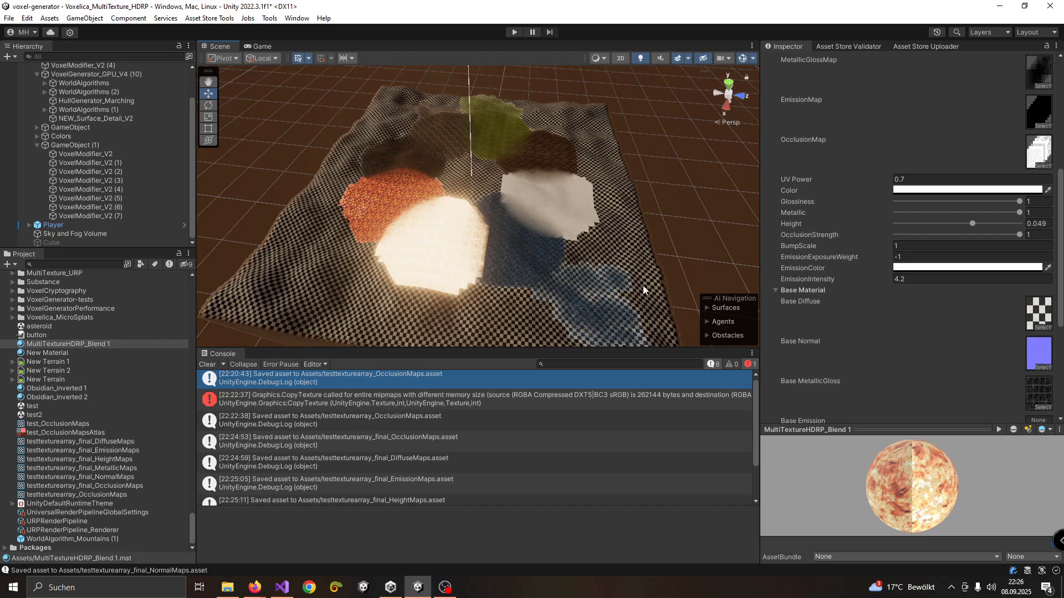
scroll(990, 350, "down", 5)
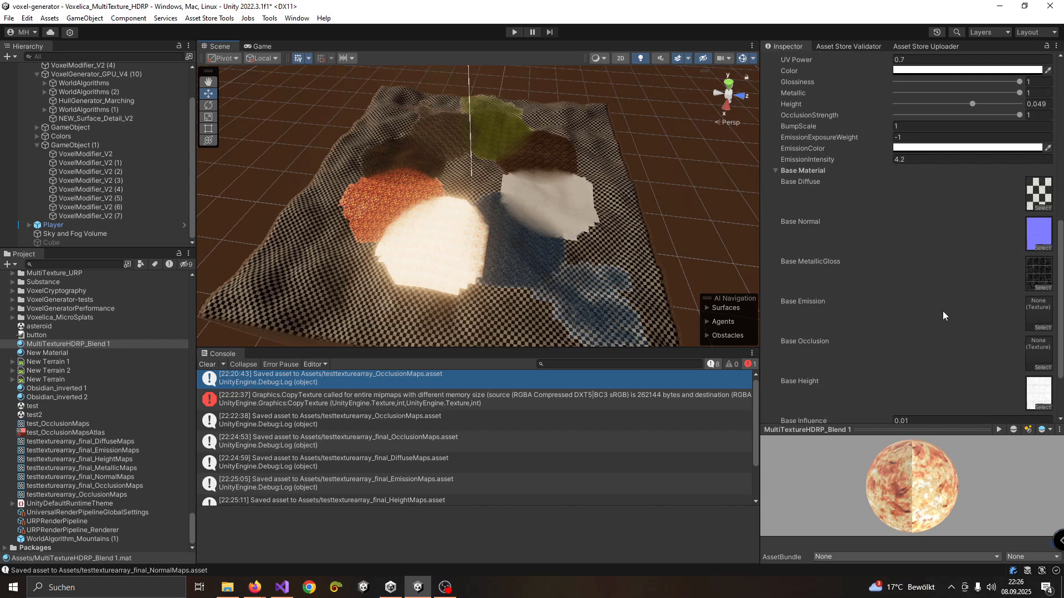
scroll(626, 250, "up", 2)
scroll(626, 251, "down", 2)
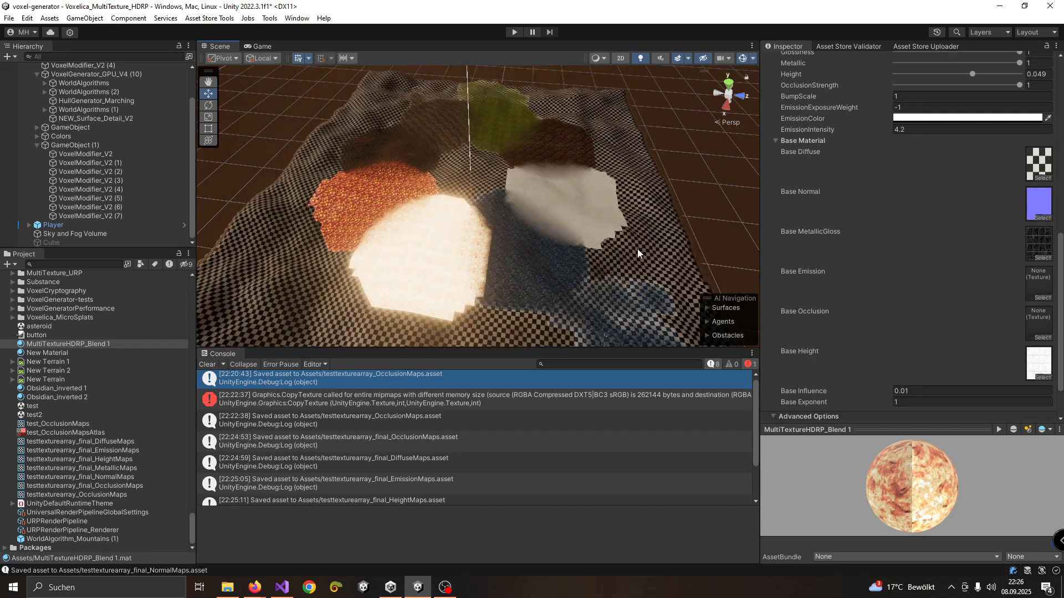
Reopen the texture array generator and review its texture lists, the base, metallic and emission multipliers, and the smoothness texture sources
left_click(209, 18)
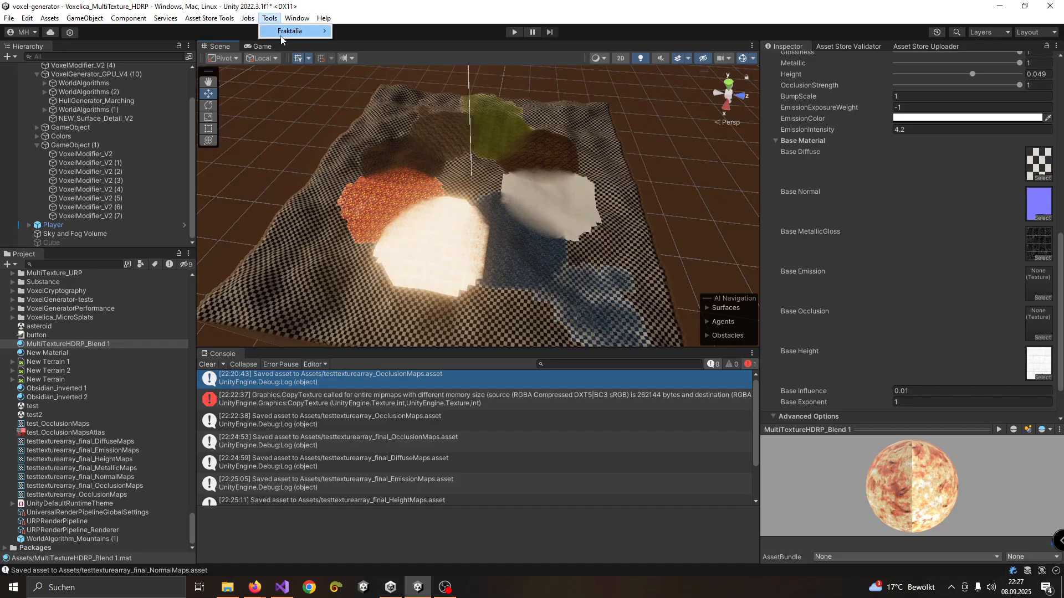
mouse_move(288, 31)
left_click(355, 40)
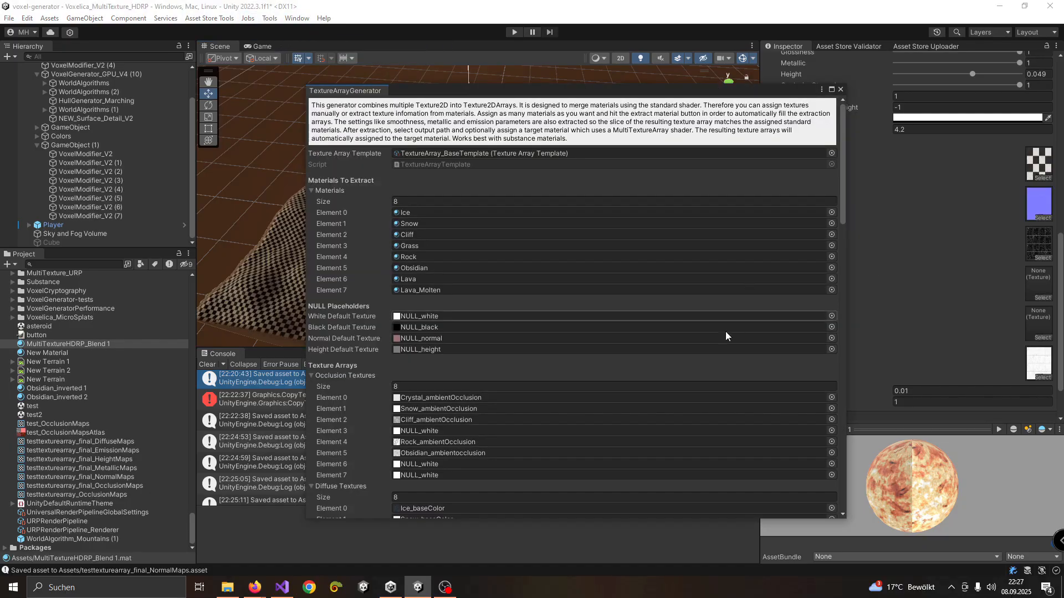
scroll(580, 343, "down", 12)
scroll(463, 264, "down", 8)
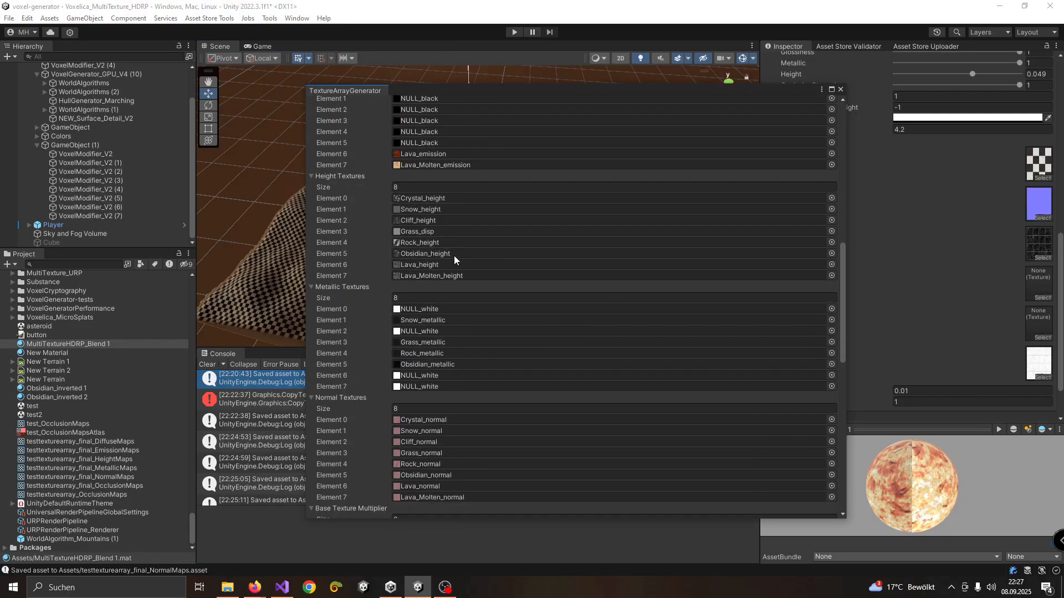
scroll(443, 274, "down", 3)
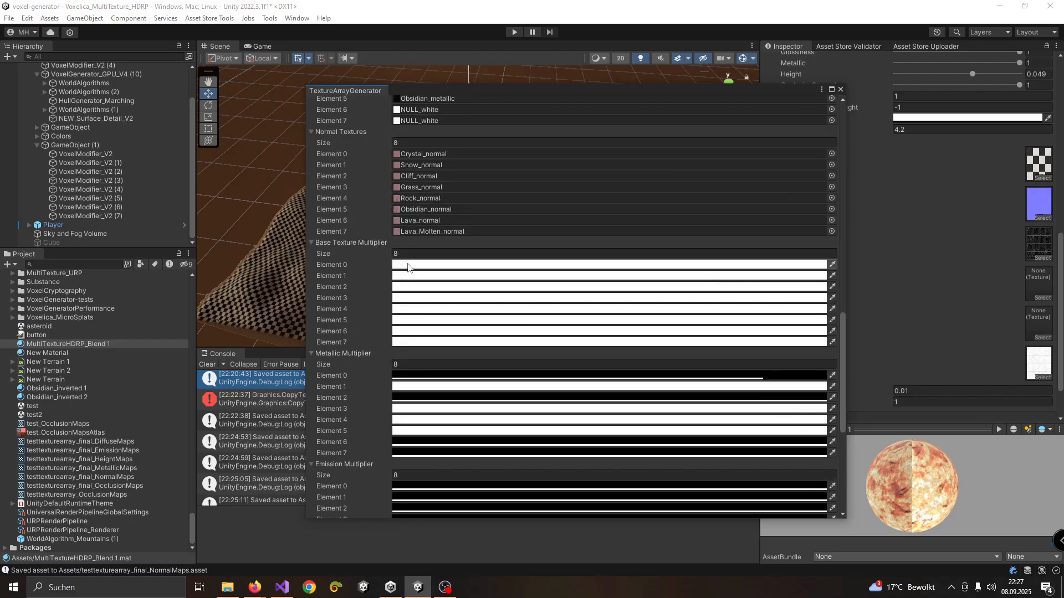
scroll(354, 261, "down", 2)
scroll(354, 247, "down", 2)
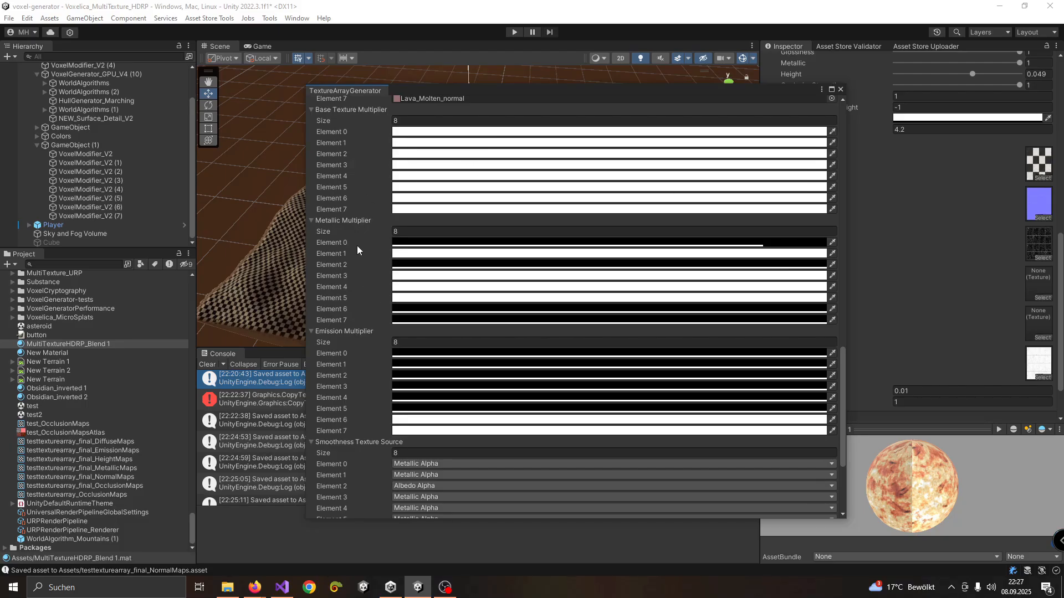
scroll(351, 277, "down", 3)
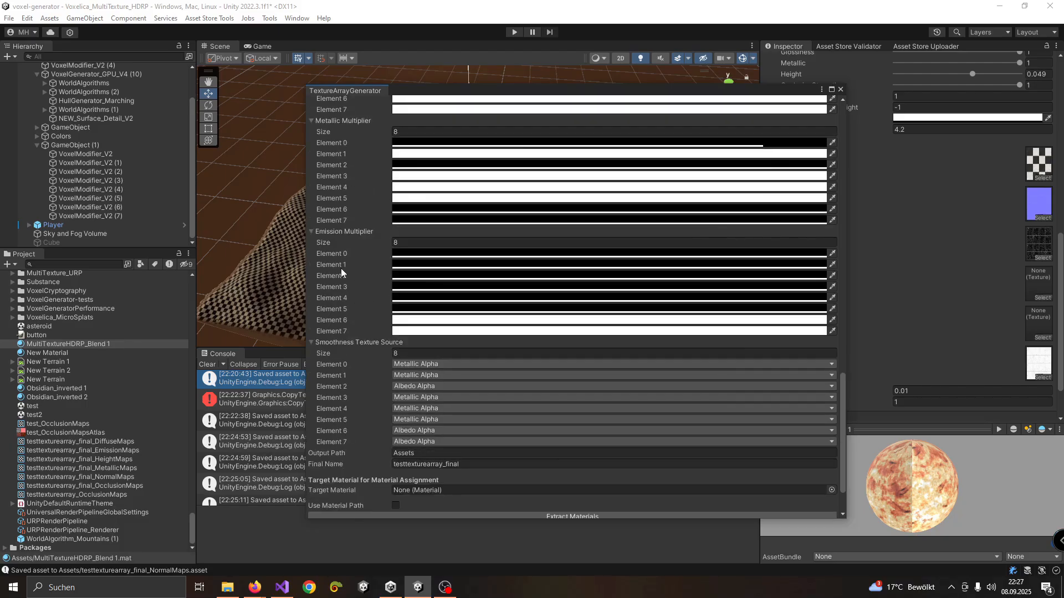
scroll(351, 351, "down", 2)
scroll(384, 351, "up", 5)
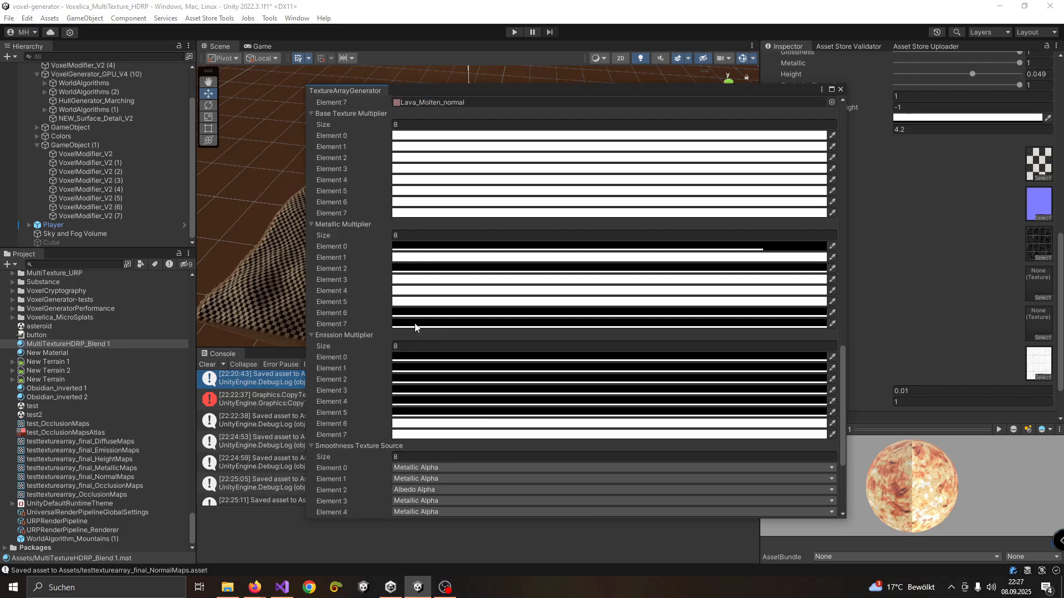
scroll(399, 244, "up", 3)
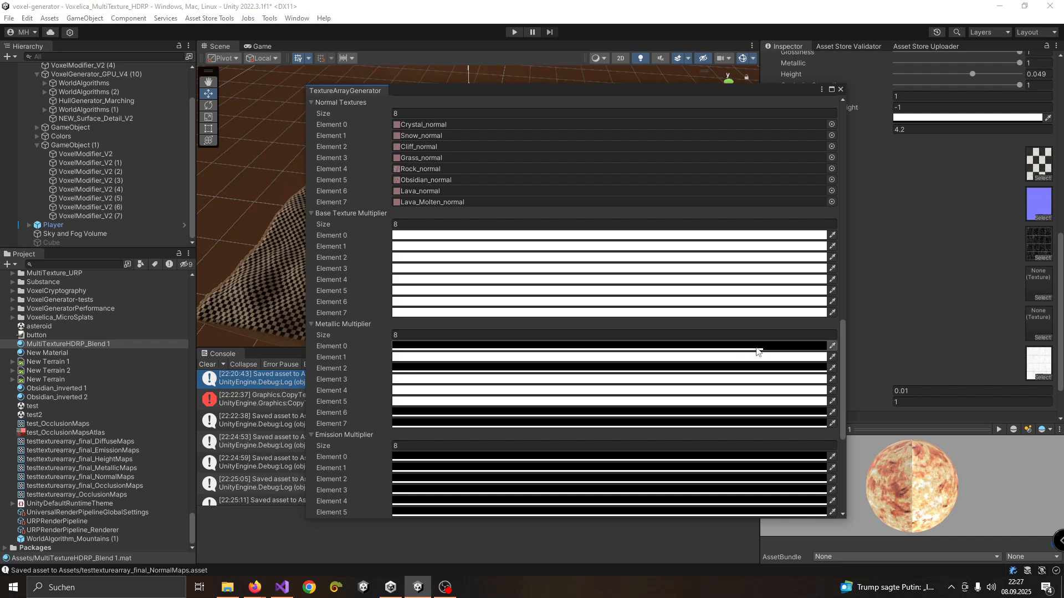
scroll(441, 408, "down", 3)
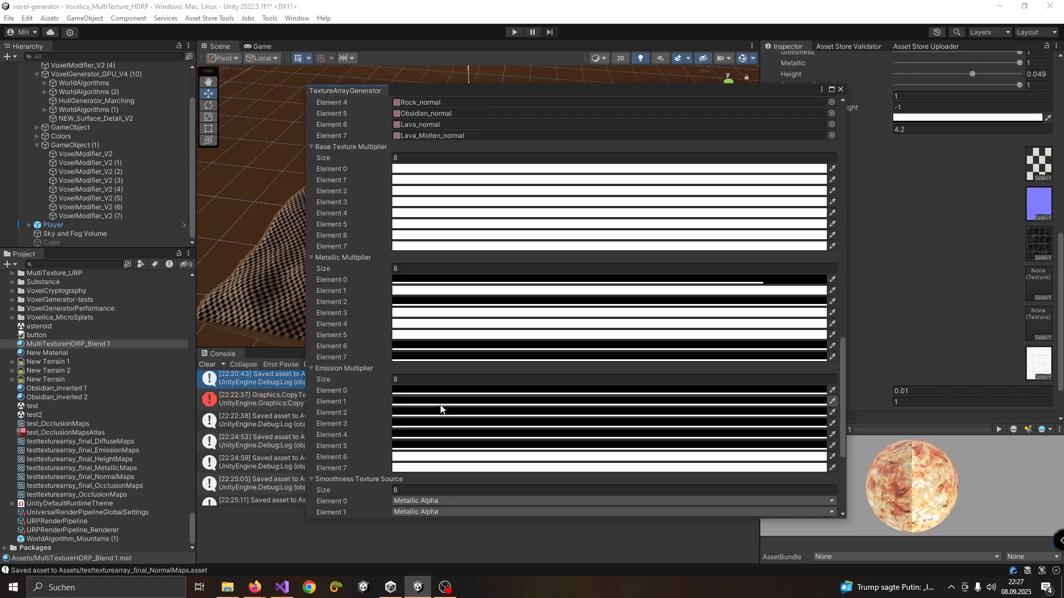
scroll(438, 412, "down", 2)
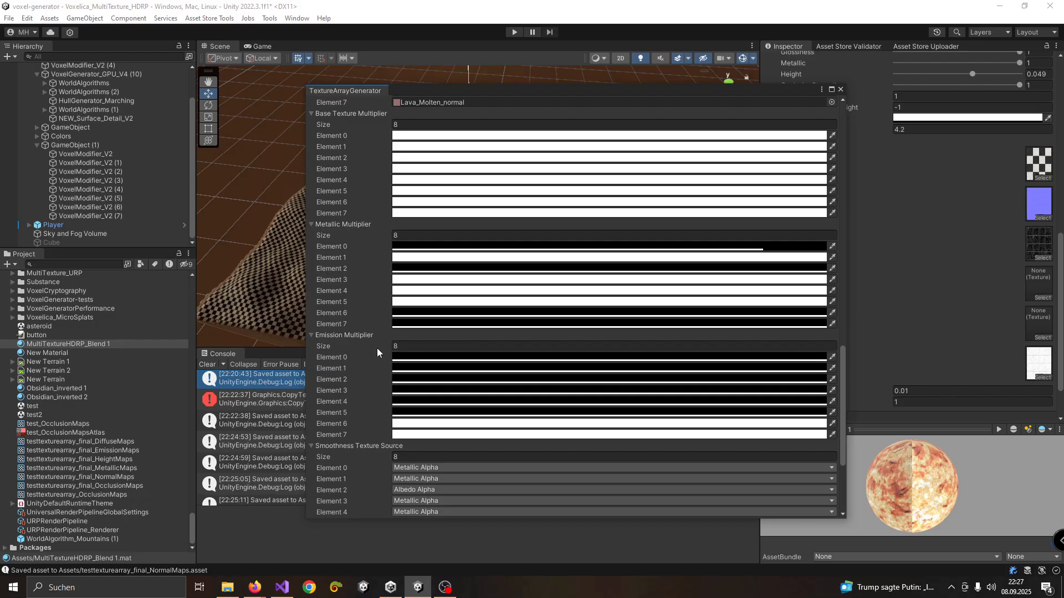
Locate the Cliff material from the generator's materials list and examine its Standard shader settings and the available shaders
scroll(395, 395, "up", 15)
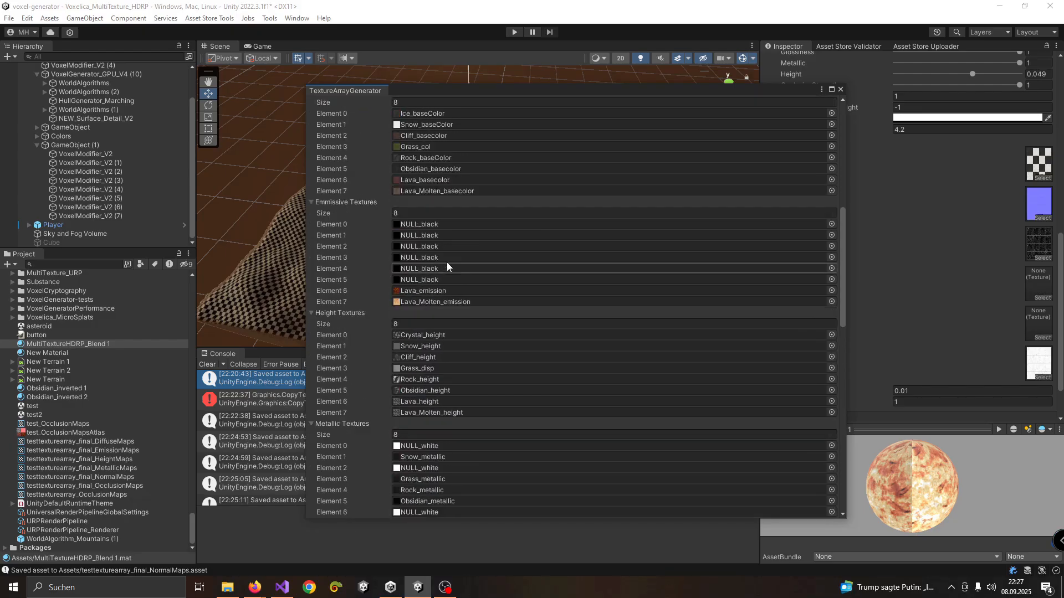
scroll(447, 260, "up", 5)
left_click(420, 207)
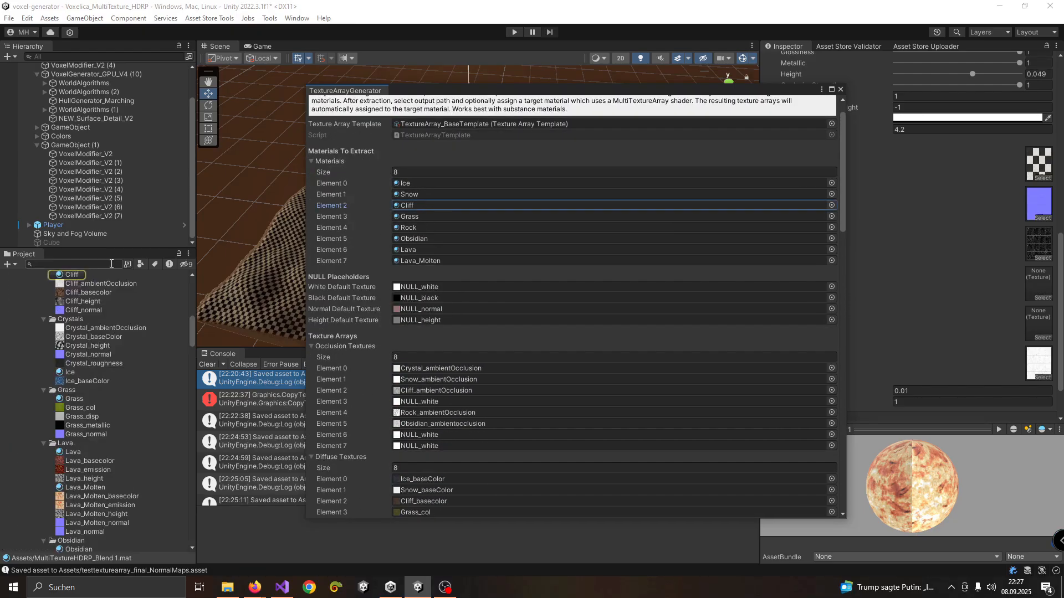
left_click(98, 275)
left_click_drag(734, 92, 547, 112)
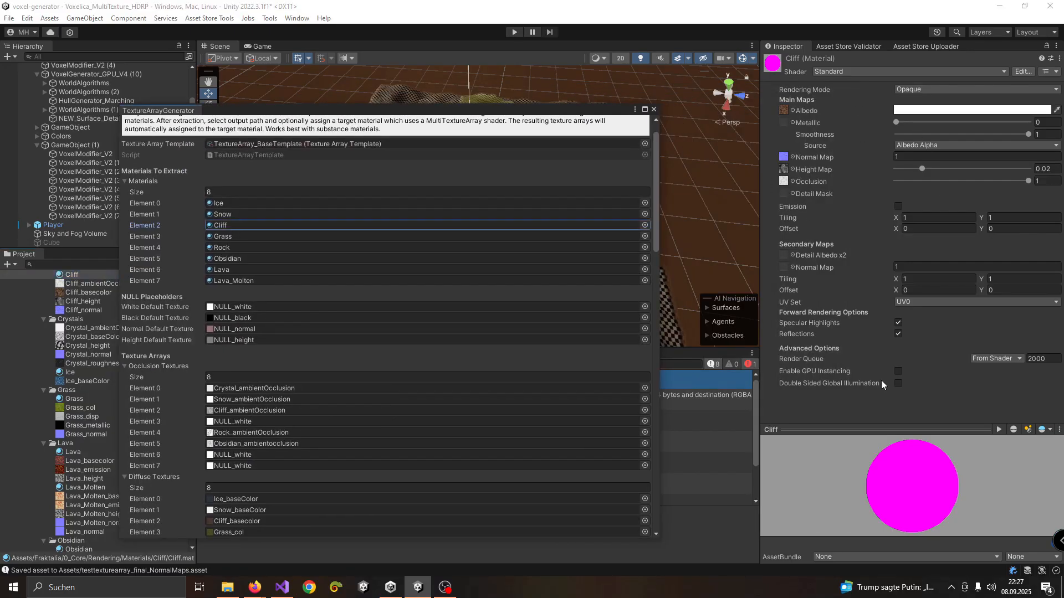
left_click(830, 72)
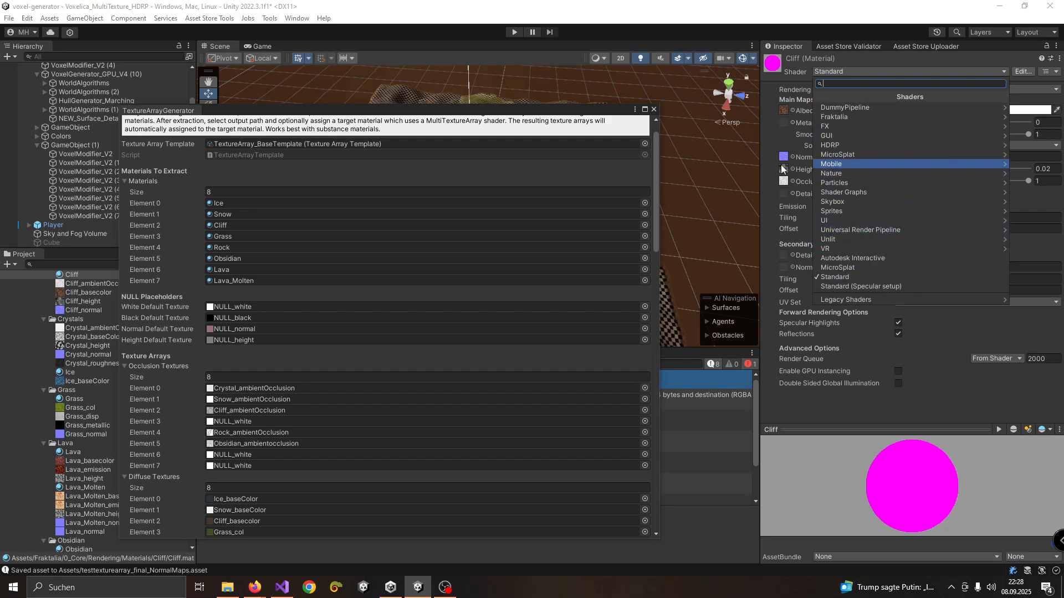
left_click(287, 190)
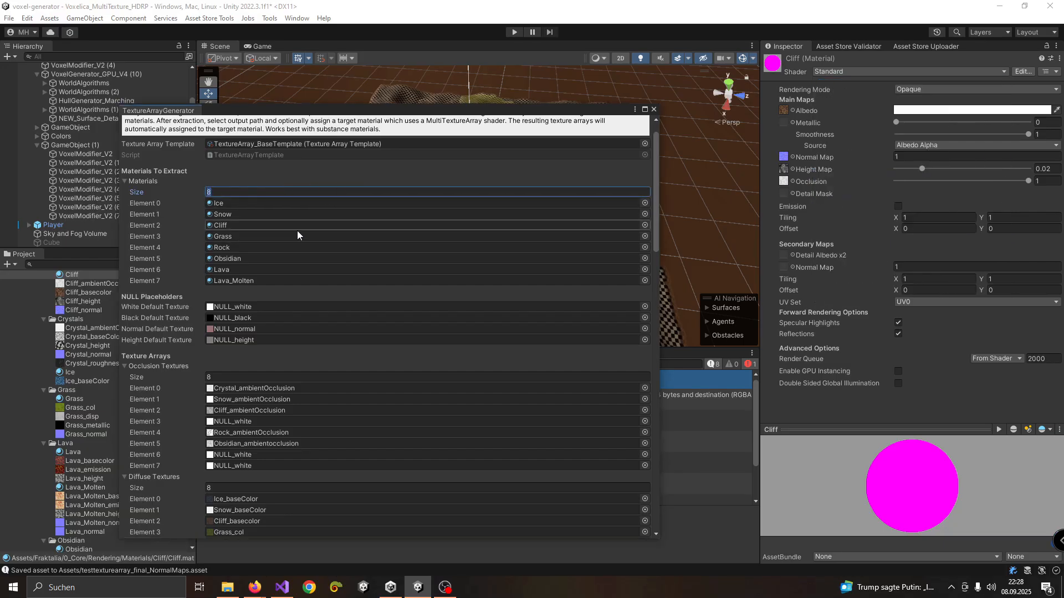
Open the Ice material from the generator's materials list and try switching its shader to HDRP/Lit
left_click(373, 203)
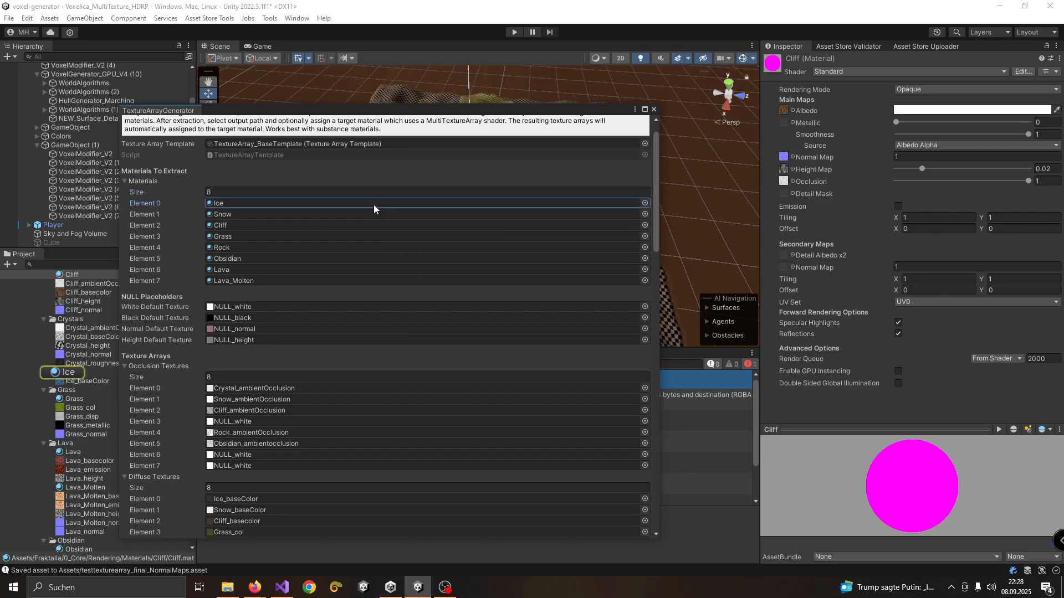
left_click(69, 373)
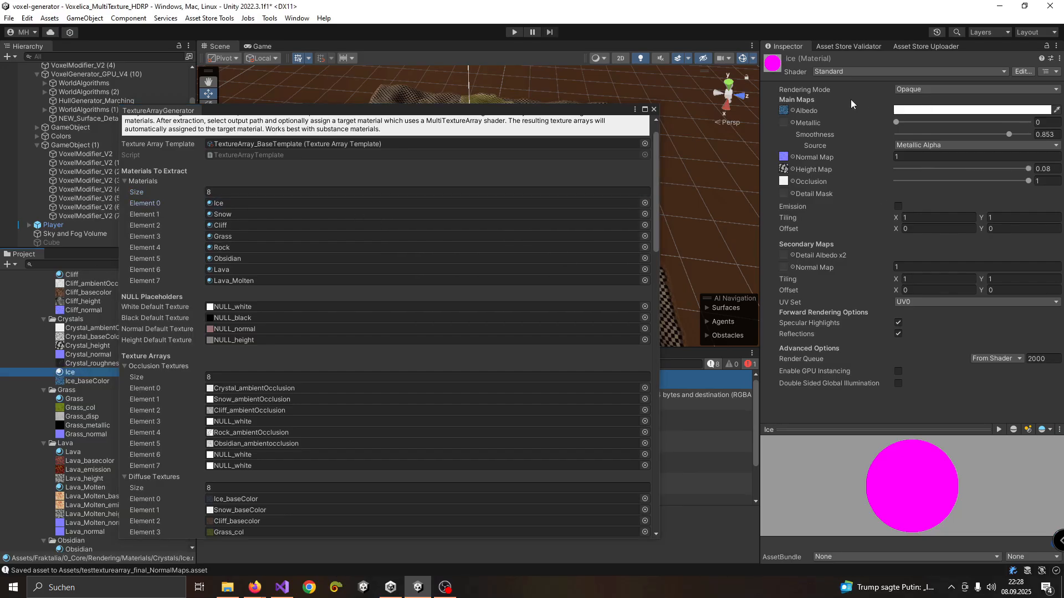
left_click(860, 72)
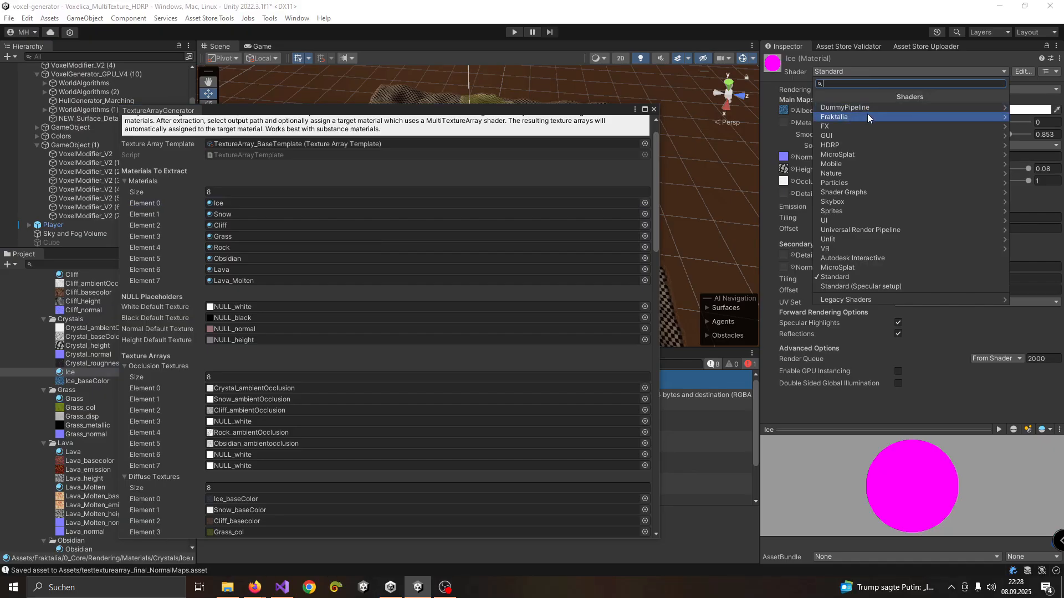
left_click(864, 145)
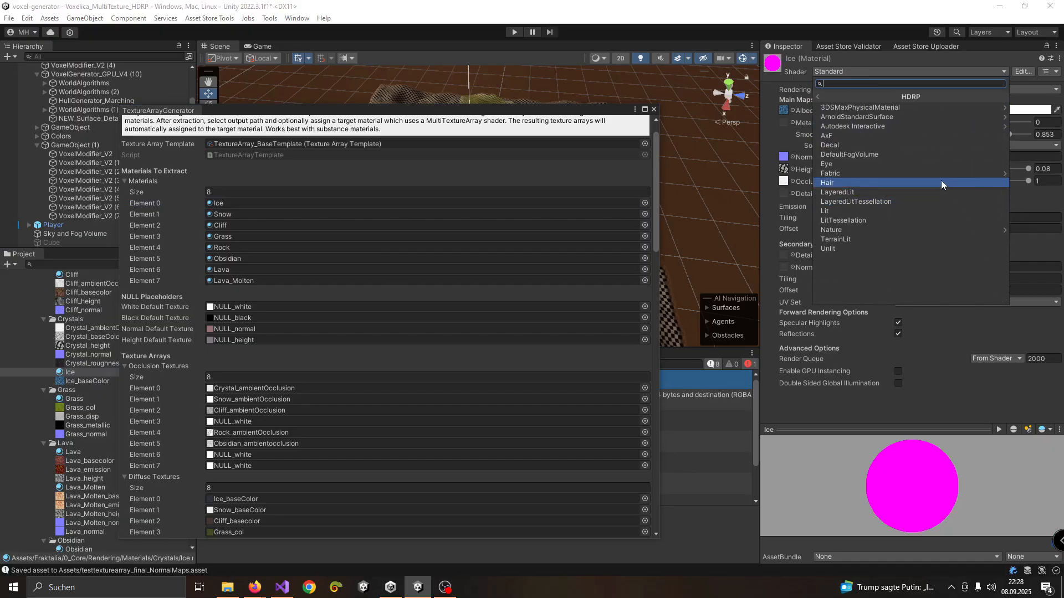
left_click(896, 210)
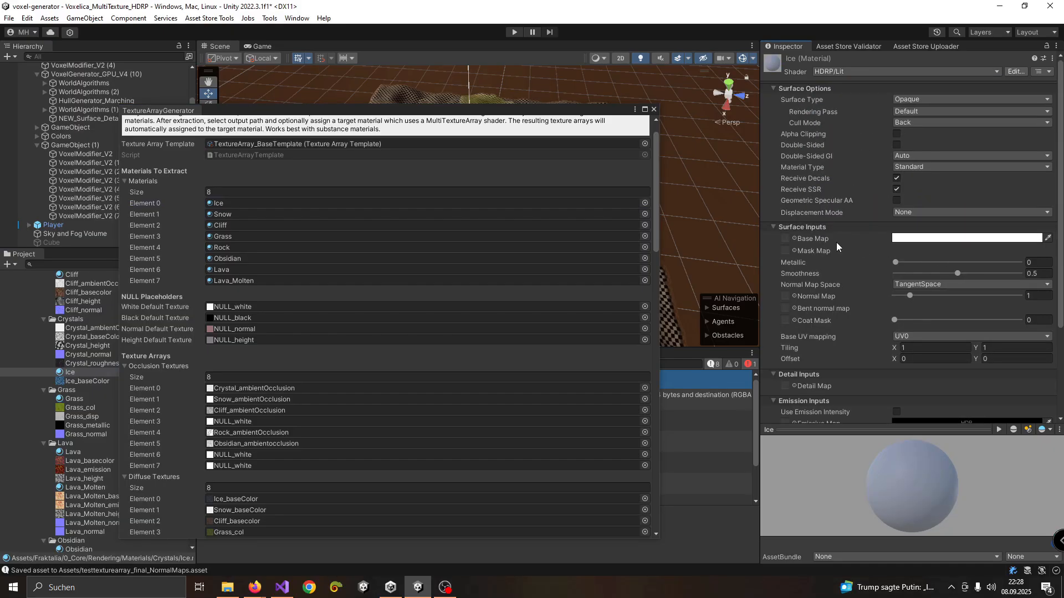
Assign the brown rock texture to the Ice material's Base Map, Mask Map and Normal Map
scroll(850, 221, "down", 3)
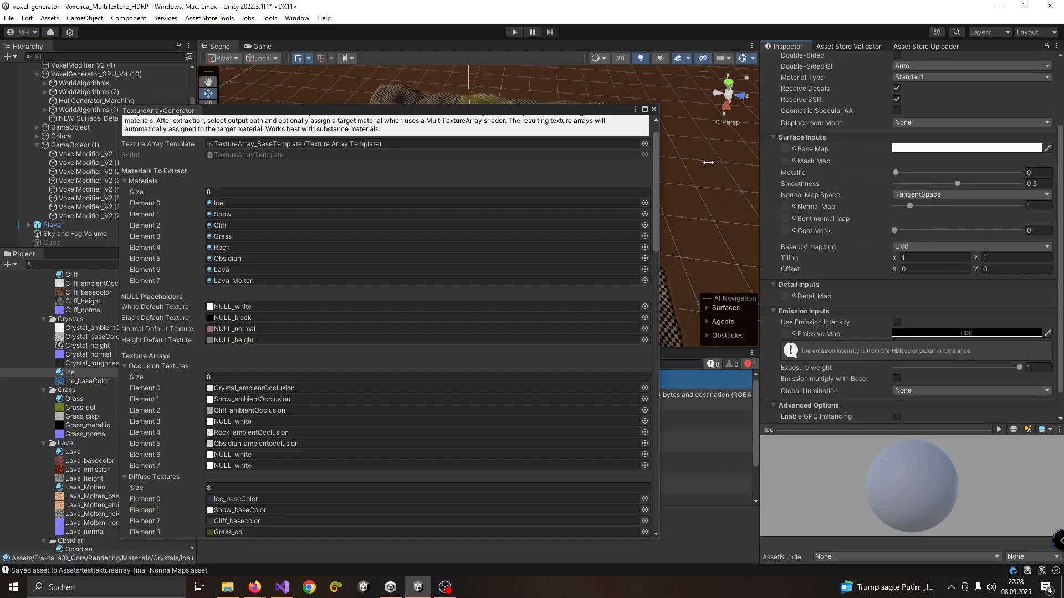
left_click(793, 150)
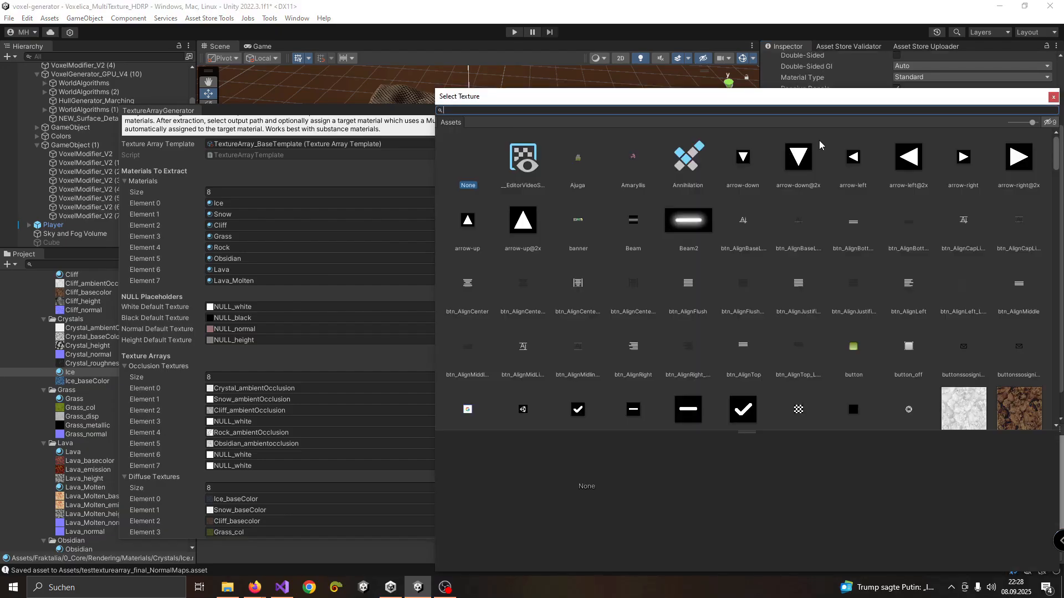
left_click(1003, 394)
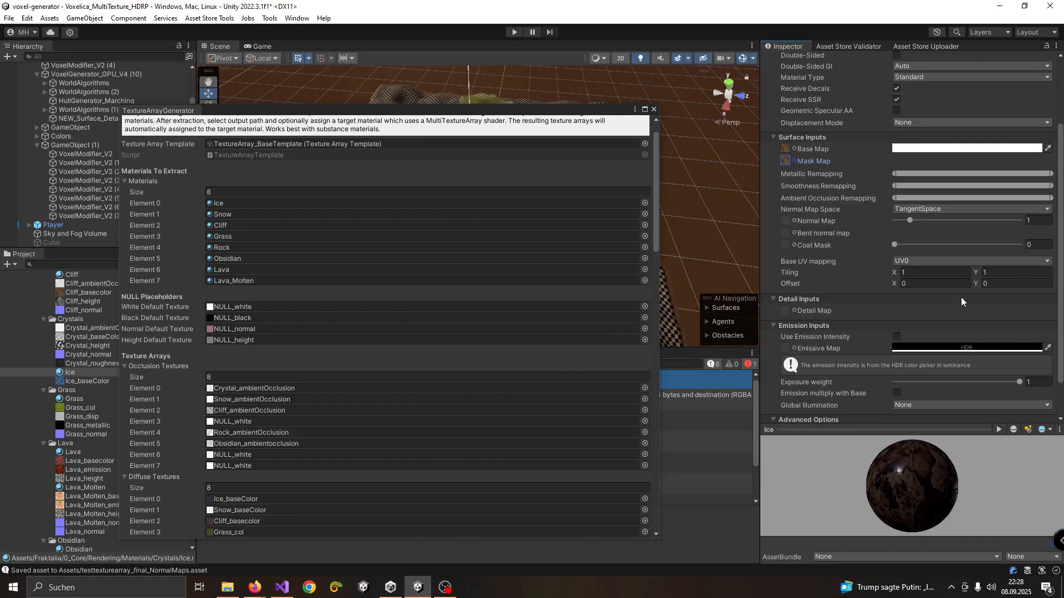
left_click(795, 220)
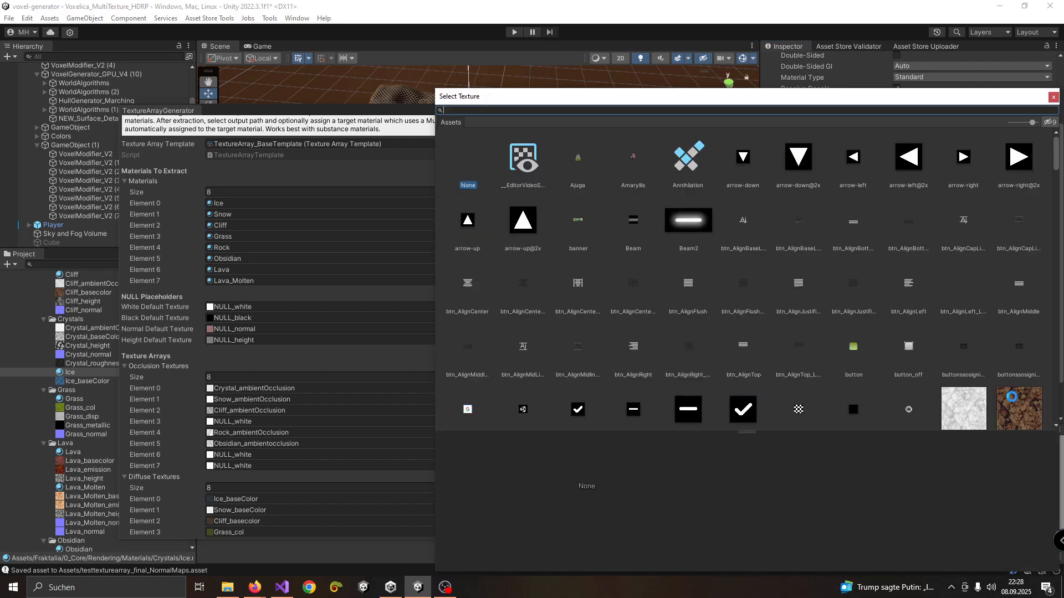
double_click(1003, 393)
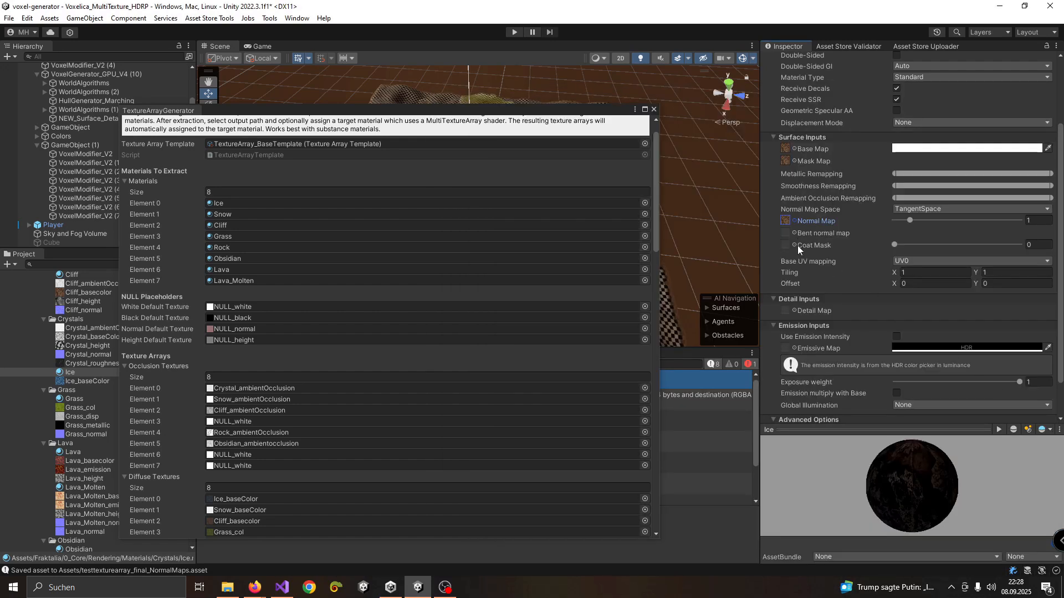
Review the Ice material's HDRP/Lit inputs, and undo its texture assignments and shader change back to Standard
scroll(792, 257, "down", 2)
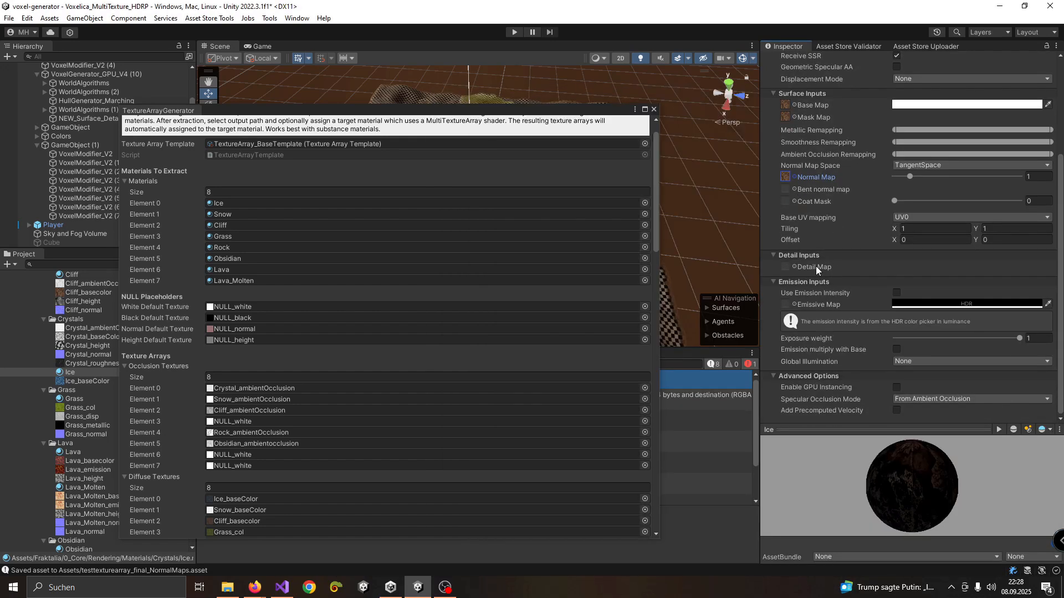
scroll(816, 265, "up", 6)
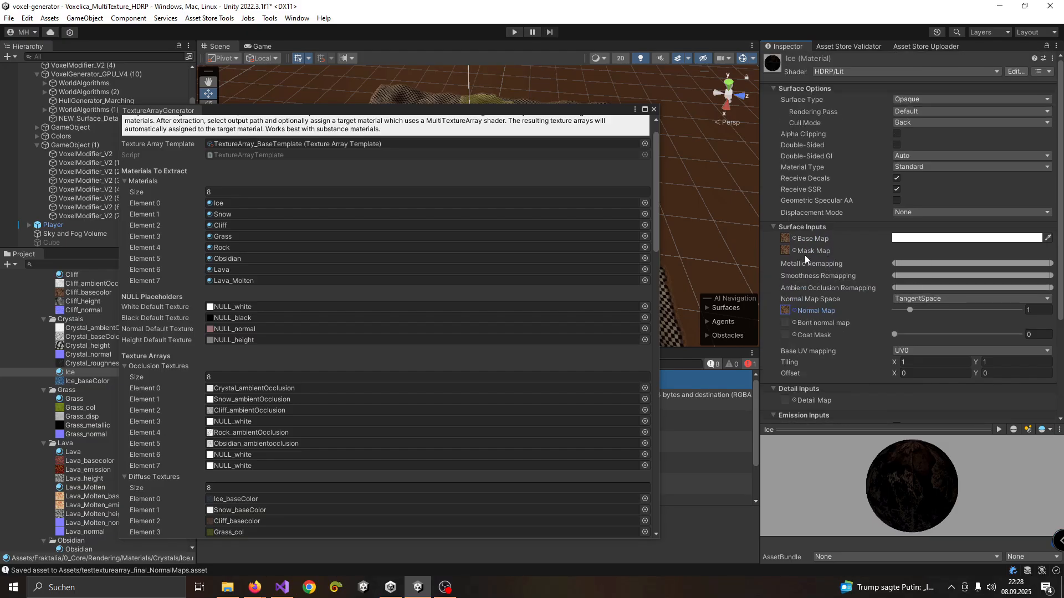
scroll(823, 288, "down", 3)
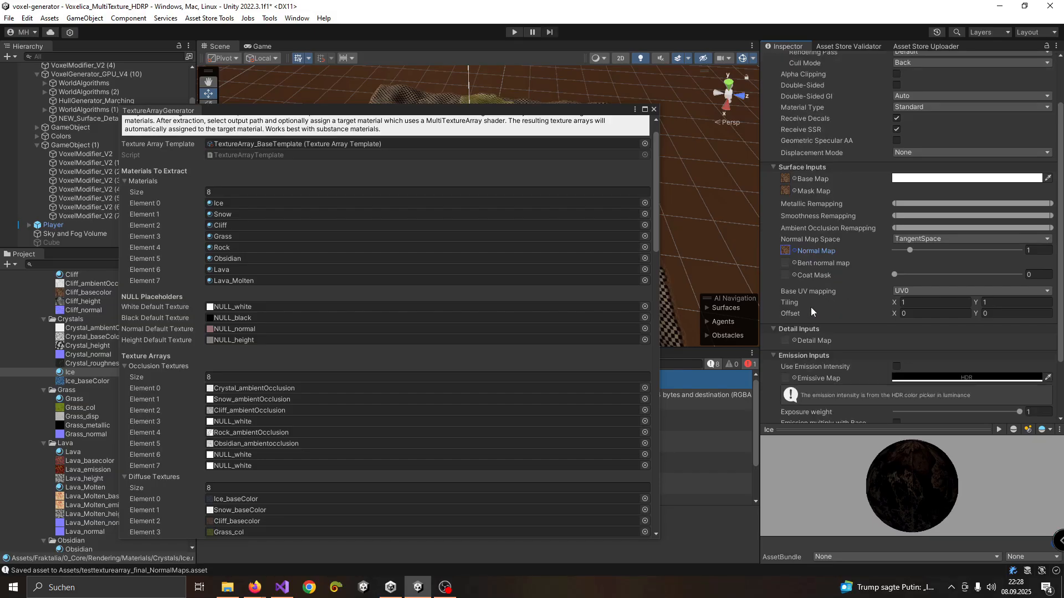
scroll(843, 304, "down", 4)
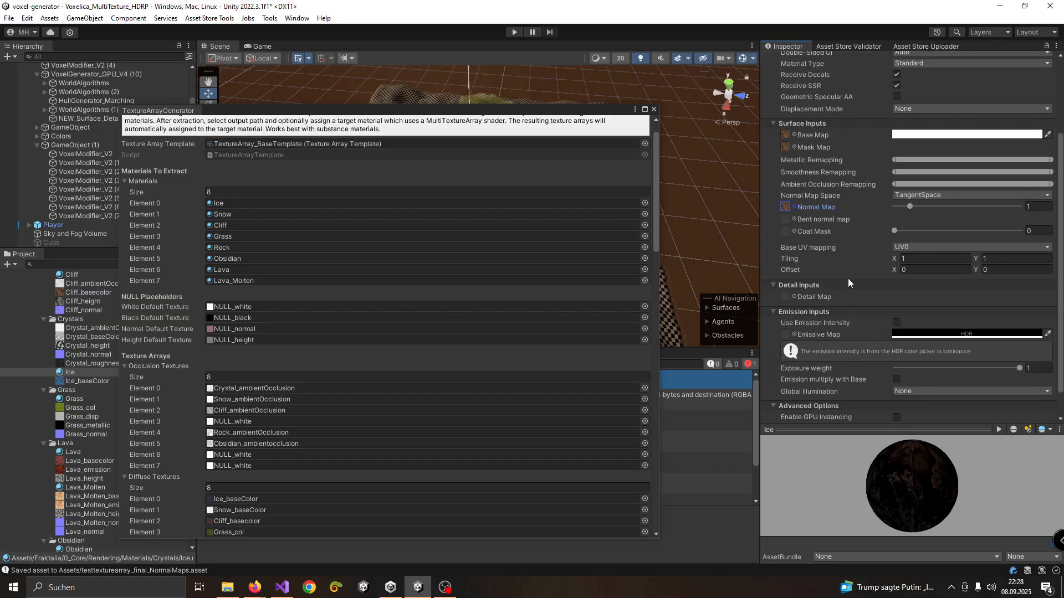
scroll(878, 296, "up", 6)
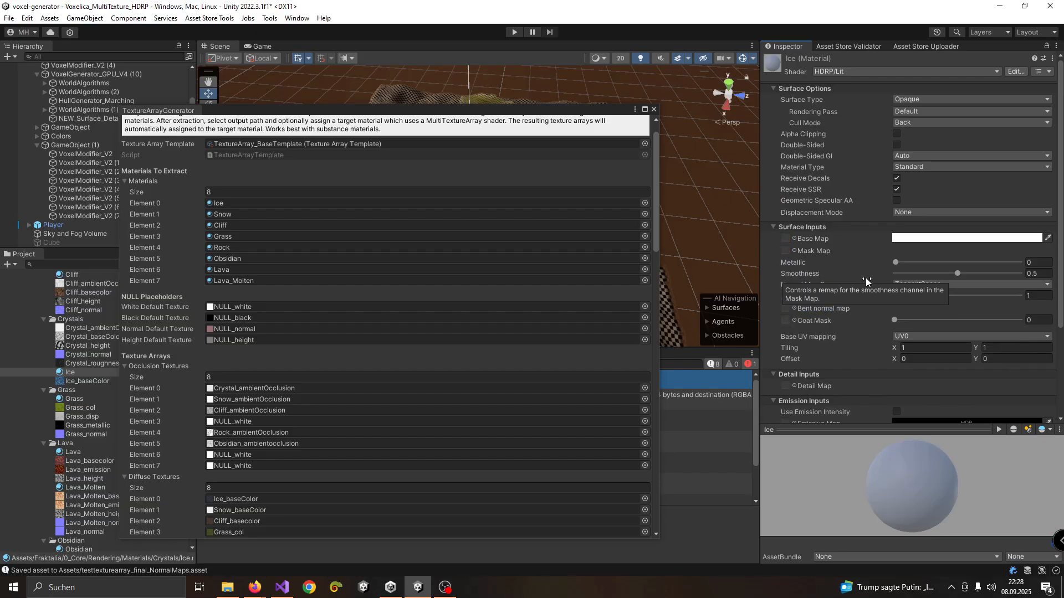
key("ctrl+z")
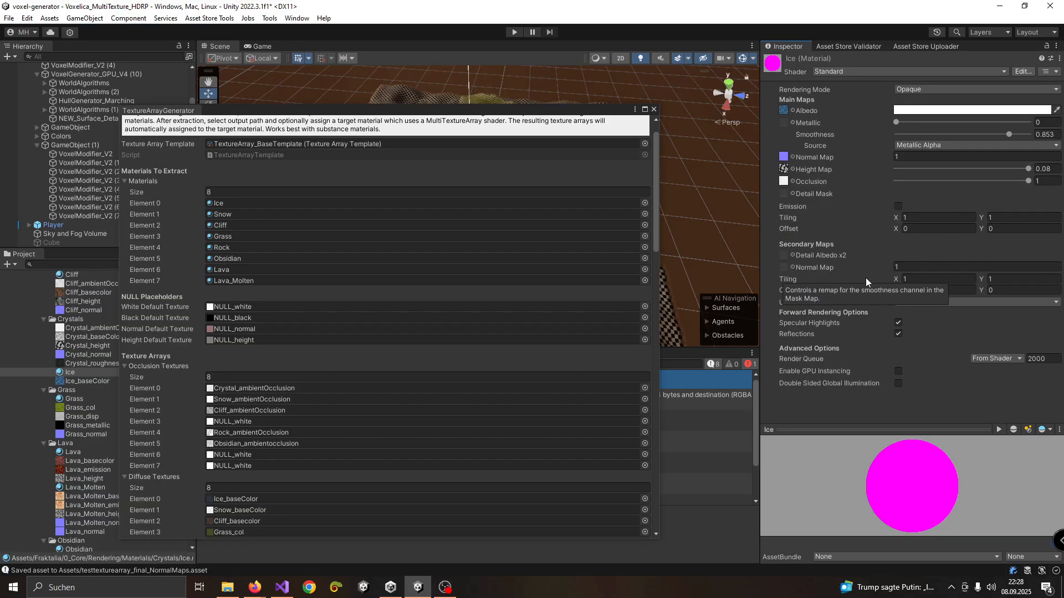
Reposition the texture array generator and review its description, material list, texture lists, output settings and profile saving option
left_click_drag(523, 113, 628, 109)
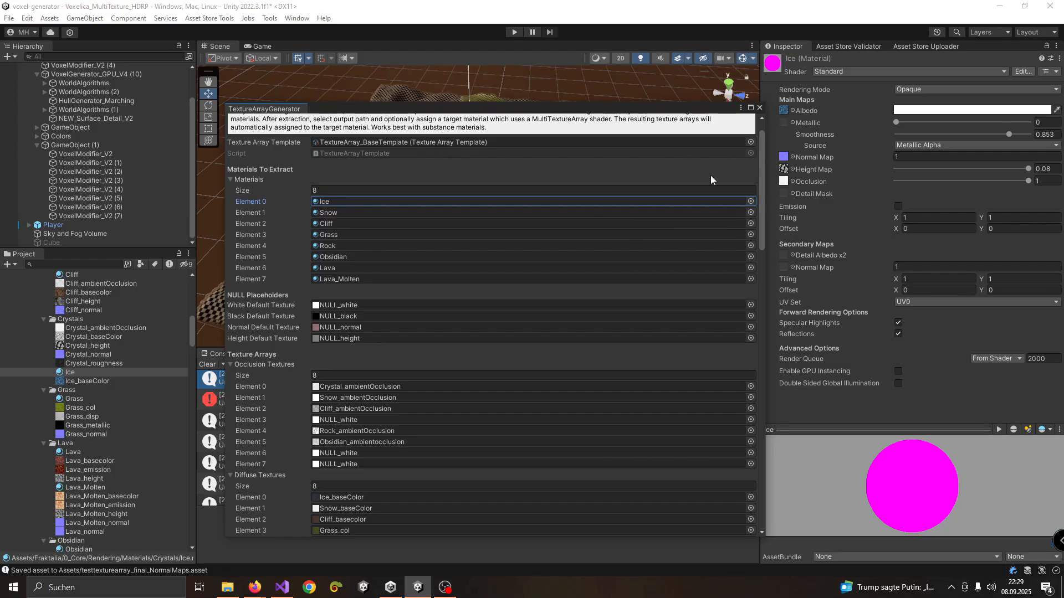
left_click_drag(430, 113, 474, 97)
scroll(397, 218, "up", 2)
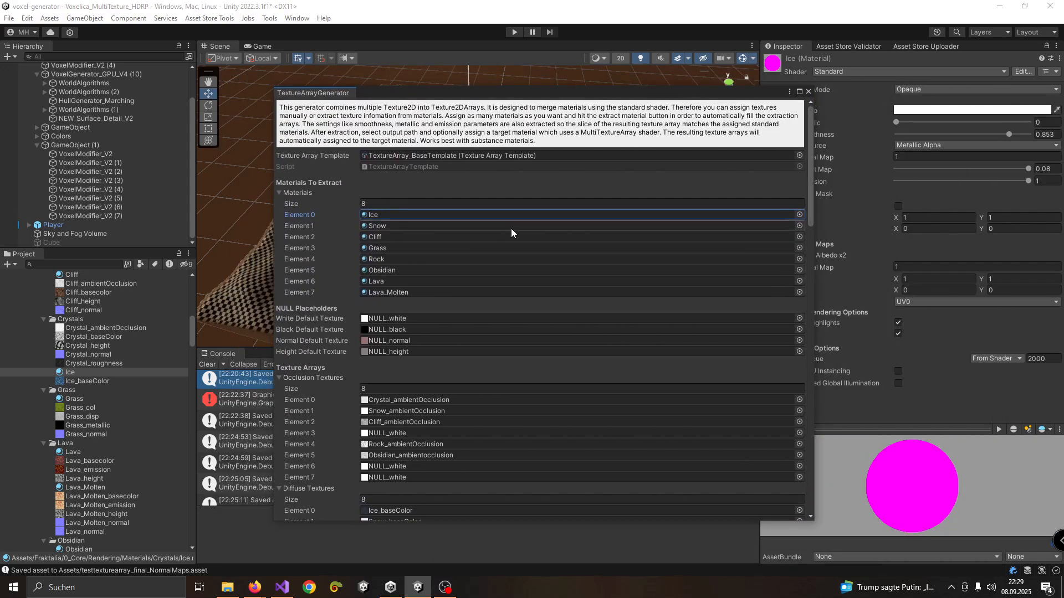
scroll(720, 175, "down", 3)
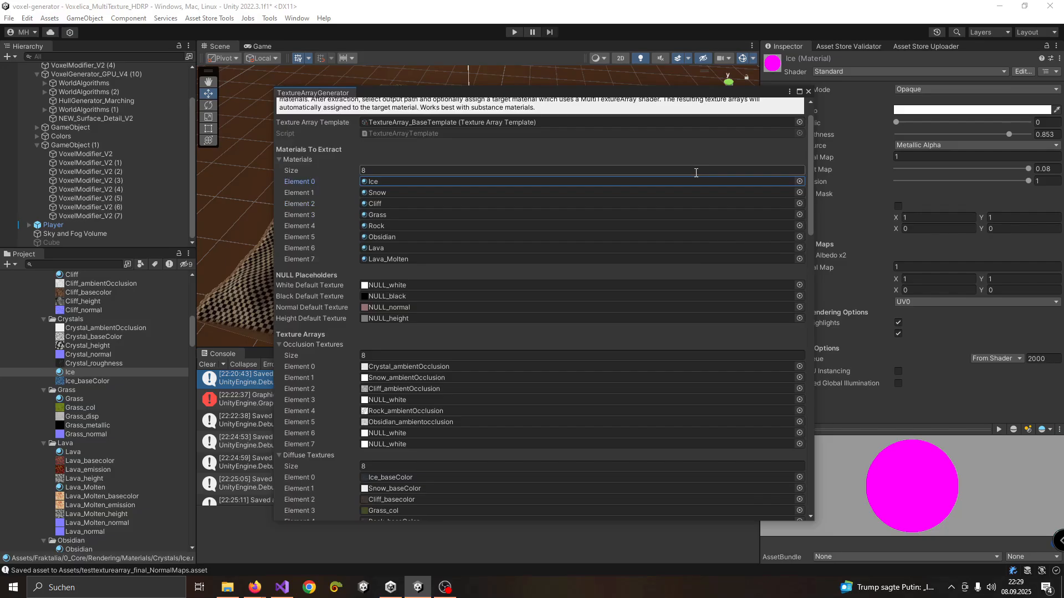
scroll(455, 142, "up", 3)
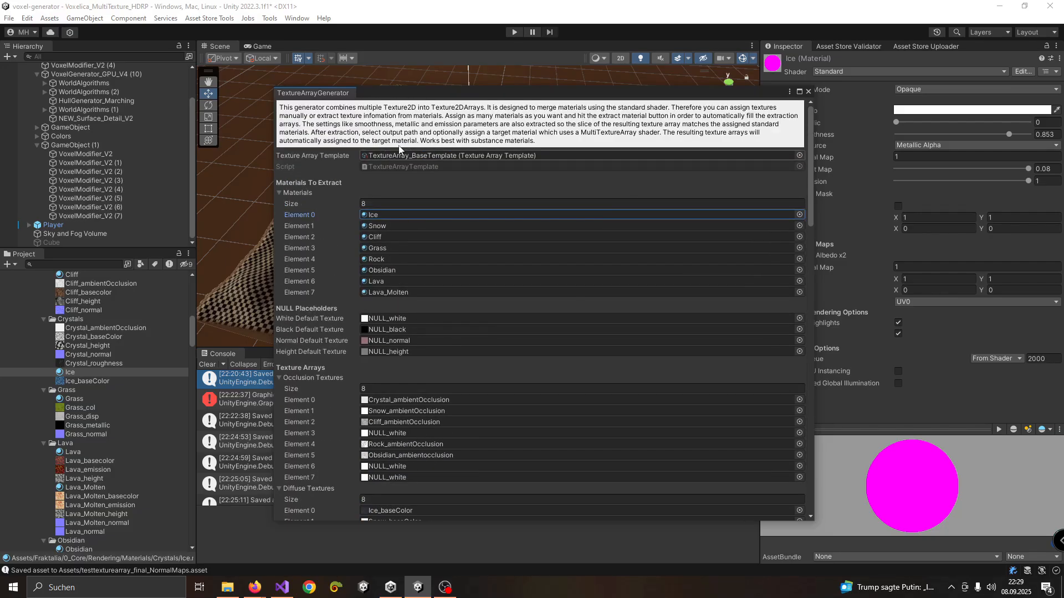
scroll(669, 230, "down", 15)
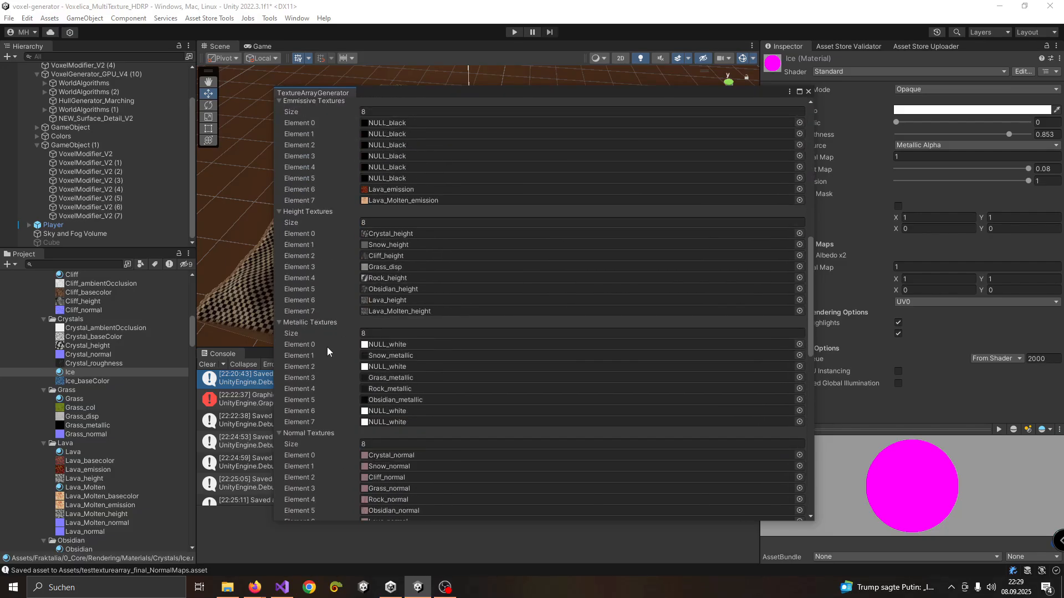
scroll(341, 253, "down", 20)
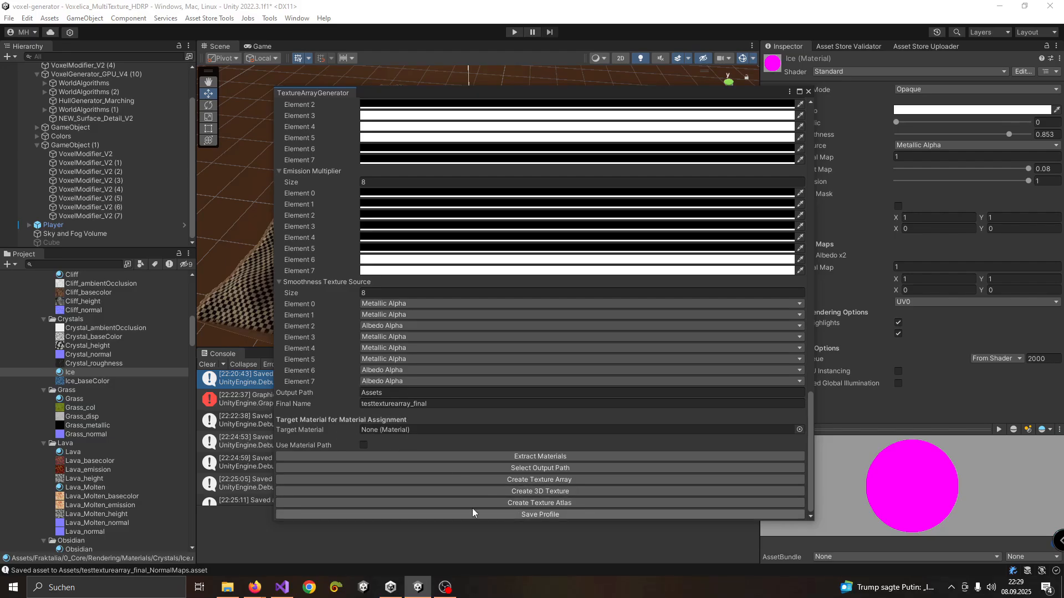
scroll(142, 489, "down", 3)
scroll(432, 358, "up", 5)
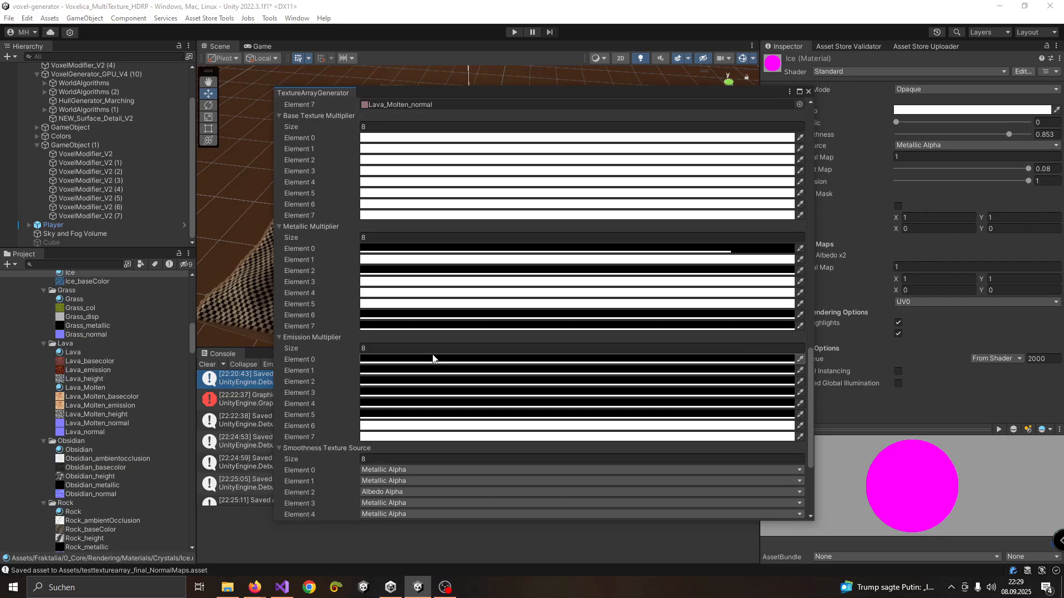
Locate the generator's current template asset in the project, and inspect the saved testtexturearray_final template
scroll(433, 357, "up", 15)
left_click(459, 158)
scroll(101, 462, "down", 6)
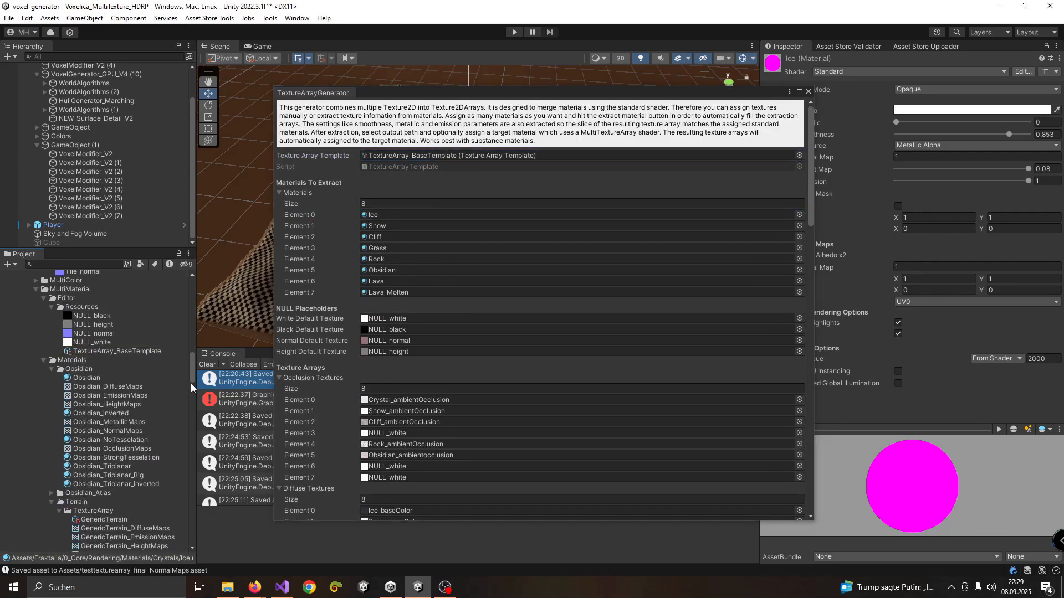
left_click_drag(191, 383, 191, 542)
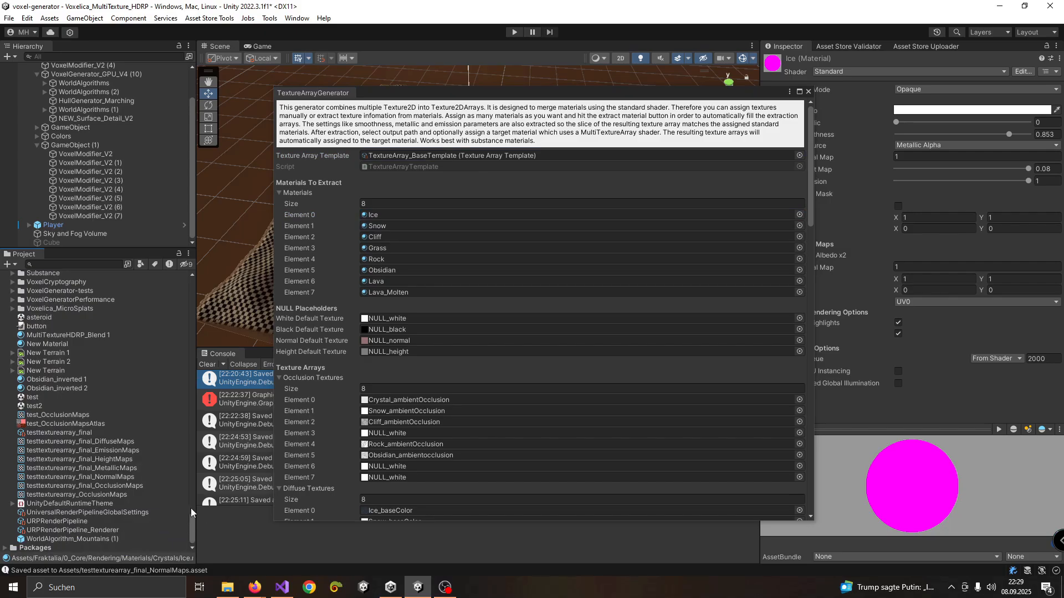
left_click(73, 436)
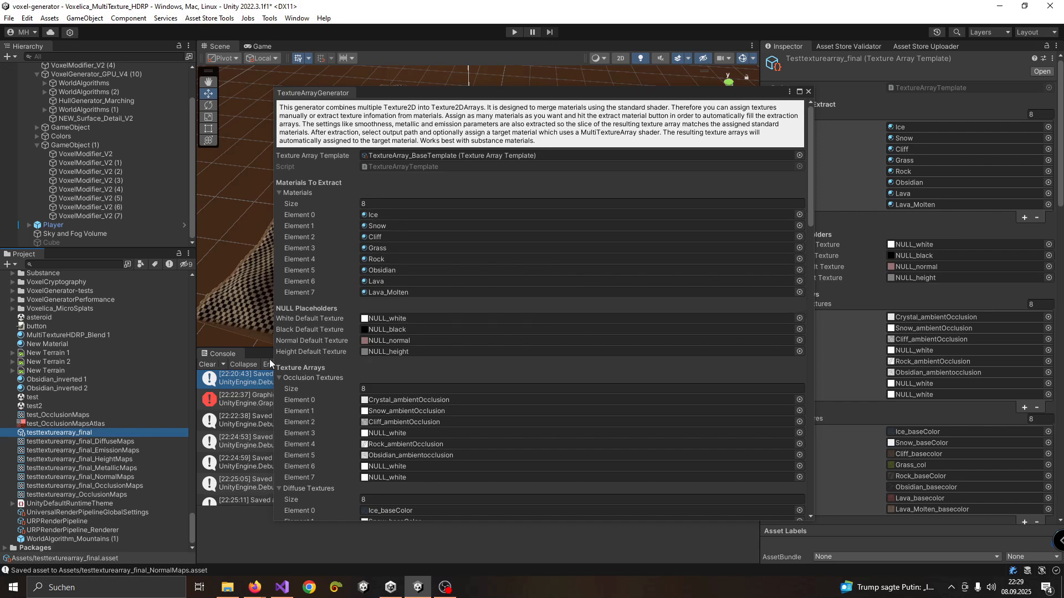
Try the GenericTerrain, Obsidian_Atlas and testtexturearray_final templates in the generator, and settle on TextureArray_BaseTemplate
left_click(799, 156)
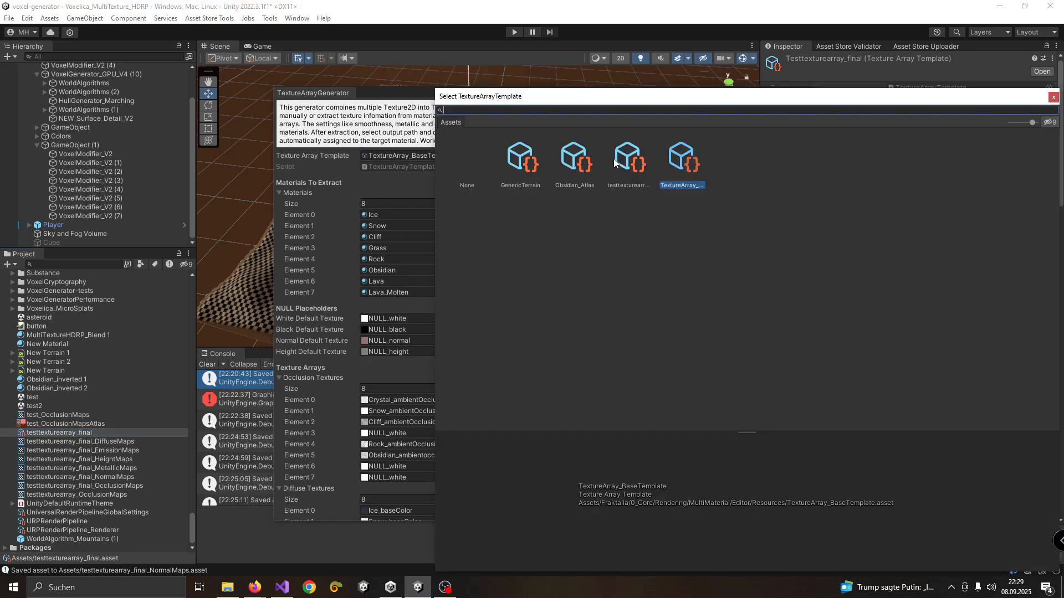
left_click(518, 162)
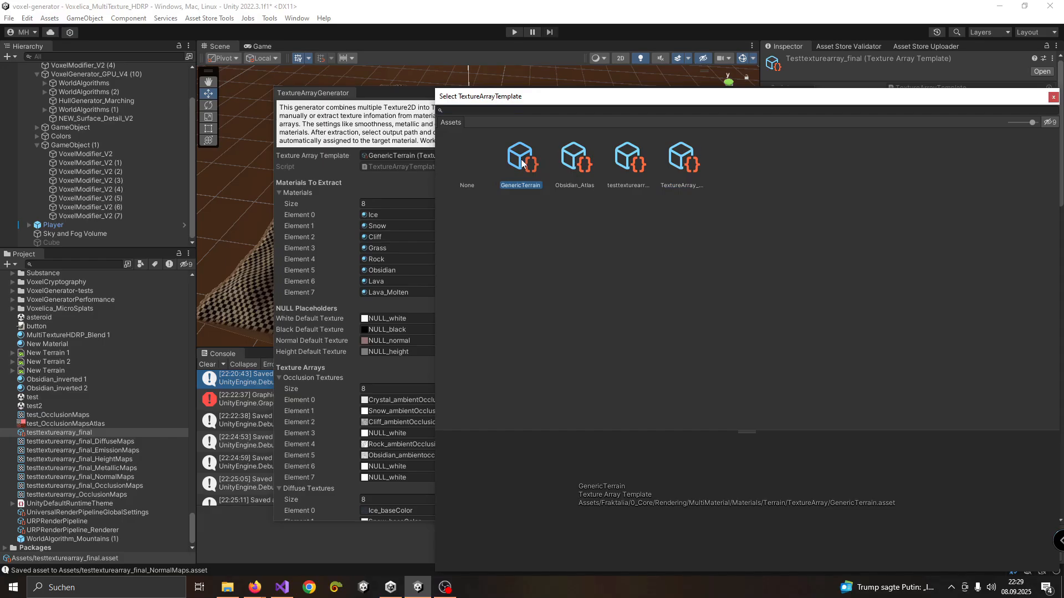
left_click(586, 168)
left_click(530, 167)
left_click(592, 166)
left_click(633, 165)
left_click(677, 163)
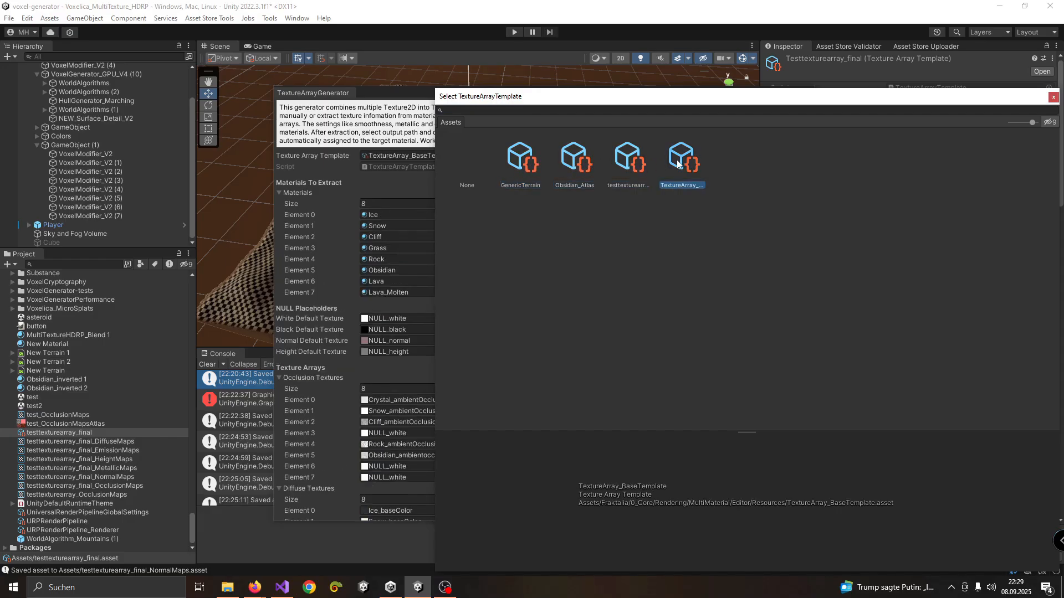
left_click(627, 167)
left_click(566, 166)
left_click(531, 166)
left_click(576, 164)
left_click(633, 164)
left_click(690, 167)
double_click(680, 166)
Review the generator's texture and multiplier settings, clear the console, and generate texture atlases named testtexturearray_final in the Assets folder
scroll(492, 355, "down", 4)
scroll(491, 359, "down", 12)
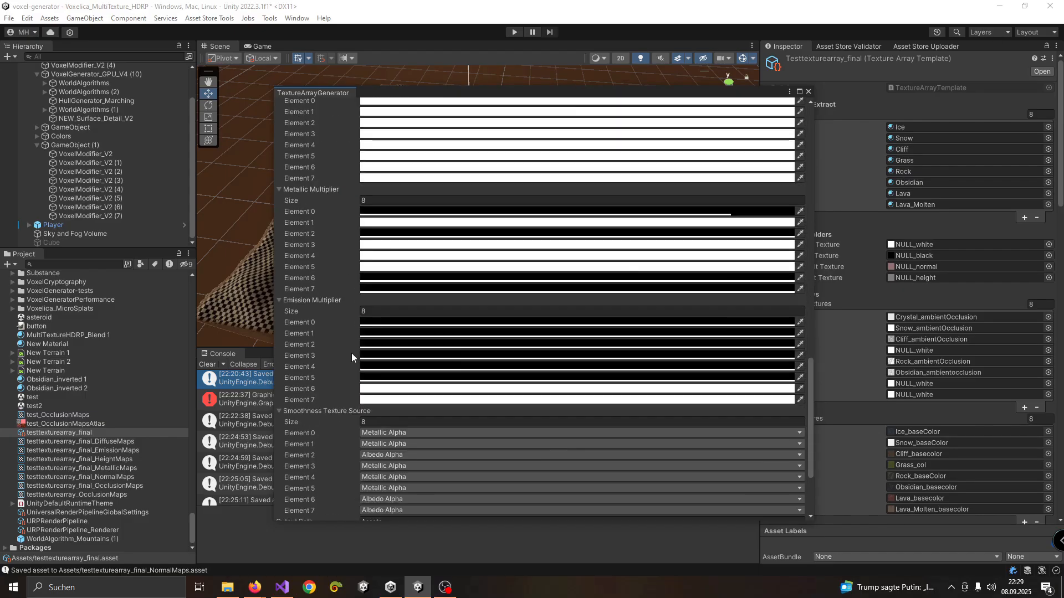
scroll(352, 354, "down", 4)
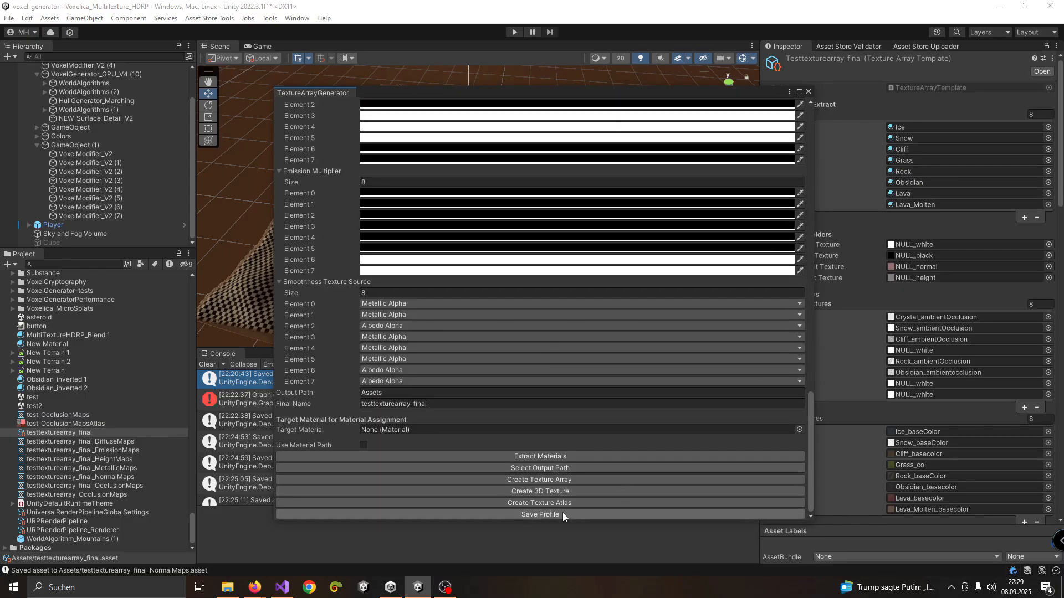
left_click(207, 364)
scroll(513, 471, "up", 15)
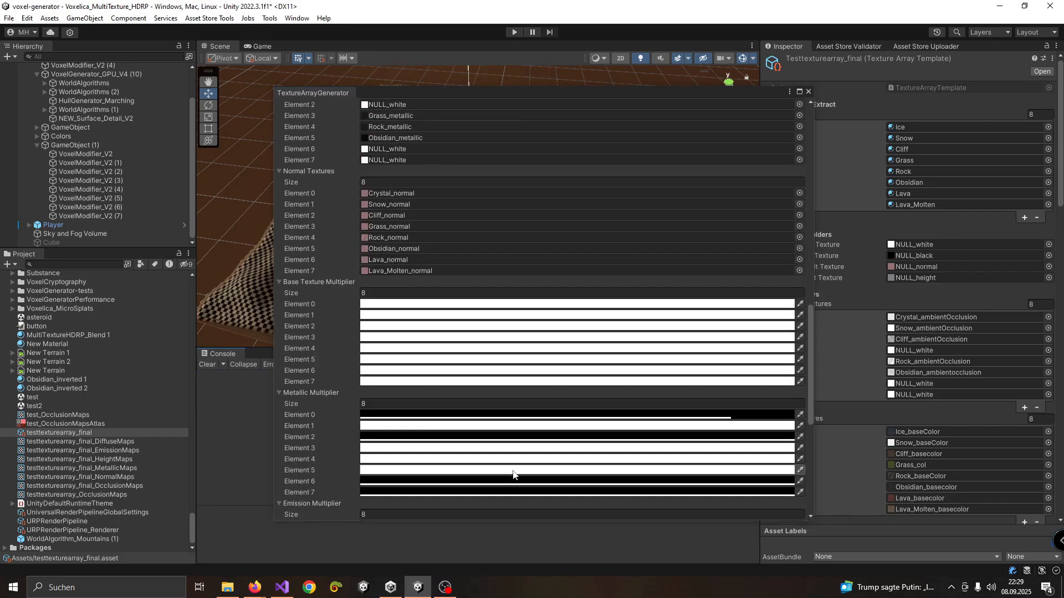
scroll(500, 470, "up", 12)
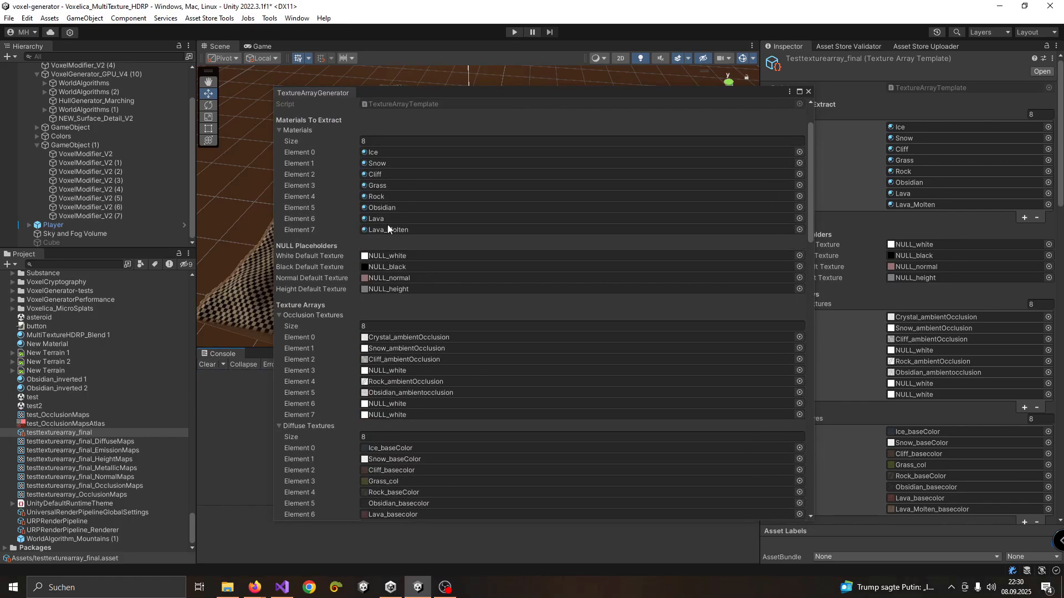
scroll(508, 387, "down", 20)
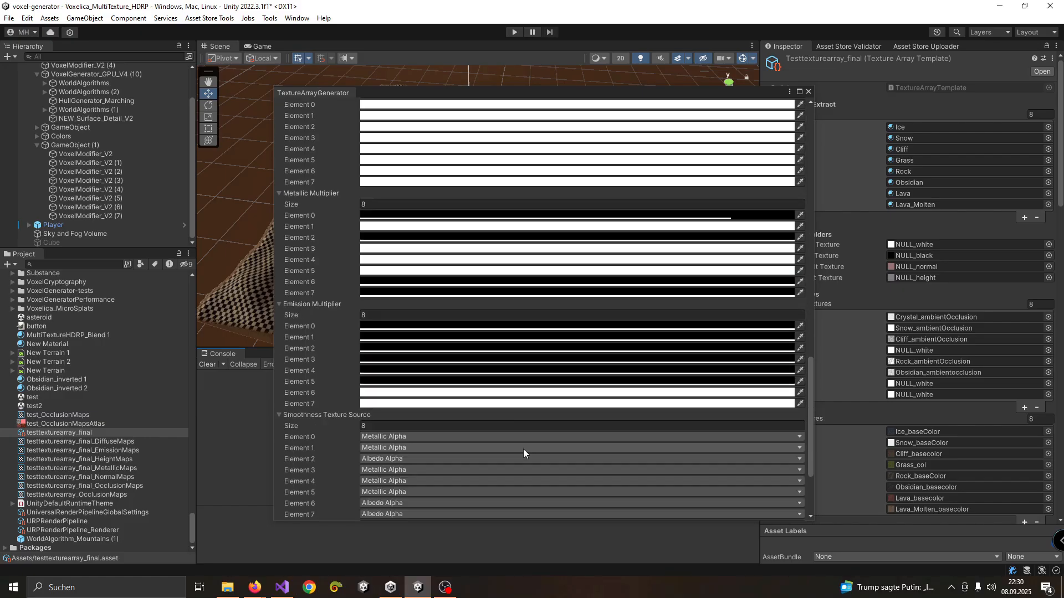
left_click(544, 503)
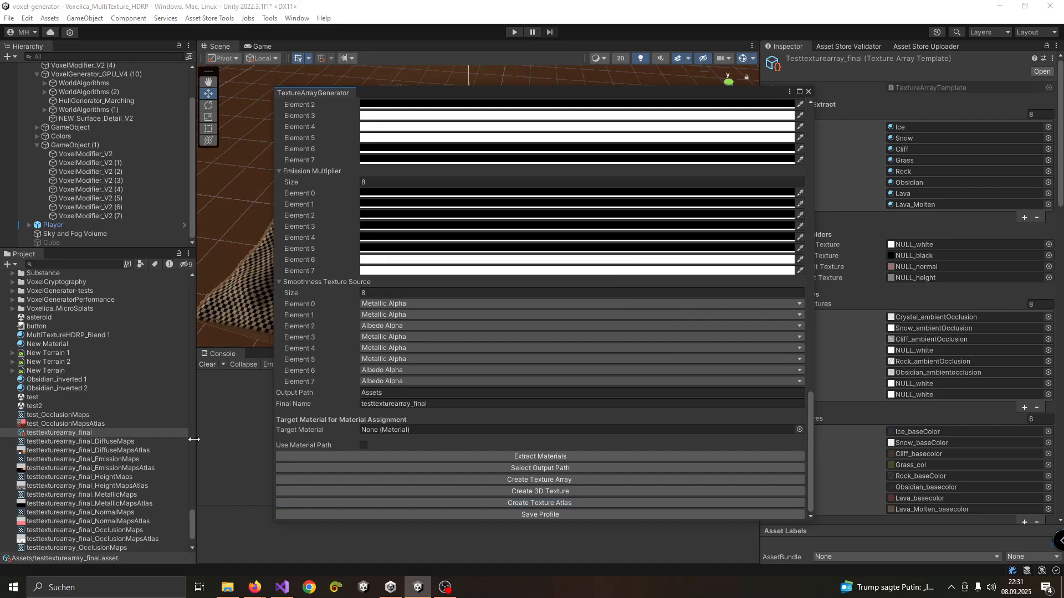
Inspect the testtexturearray_final_DiffuseMapsAtlas texture in an enlarged preview, with the generator closed and the Scene view made taller
left_click(89, 450)
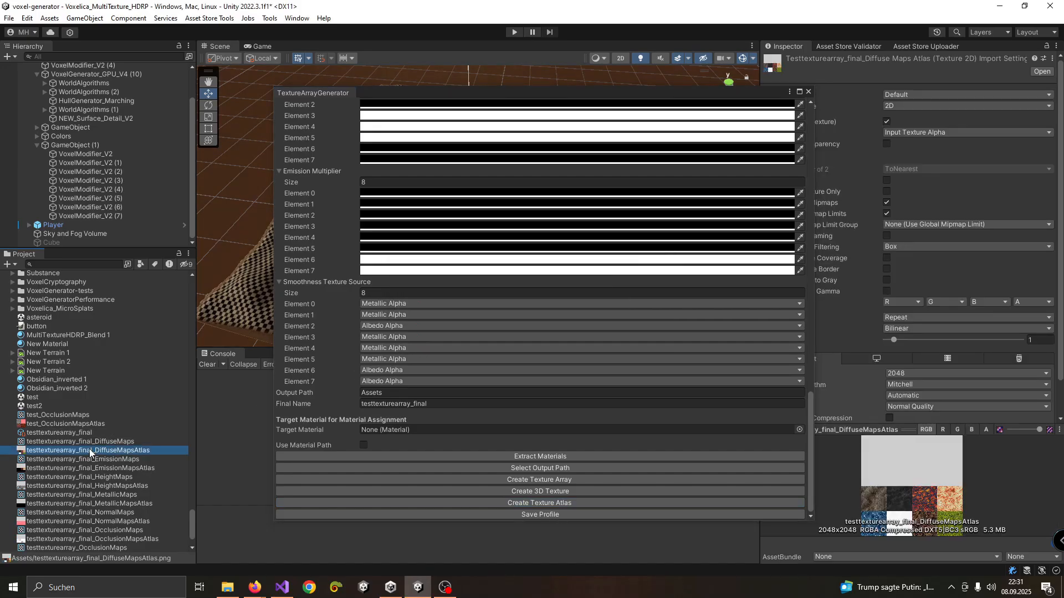
left_click(808, 92)
left_click_drag(837, 429, 892, 206)
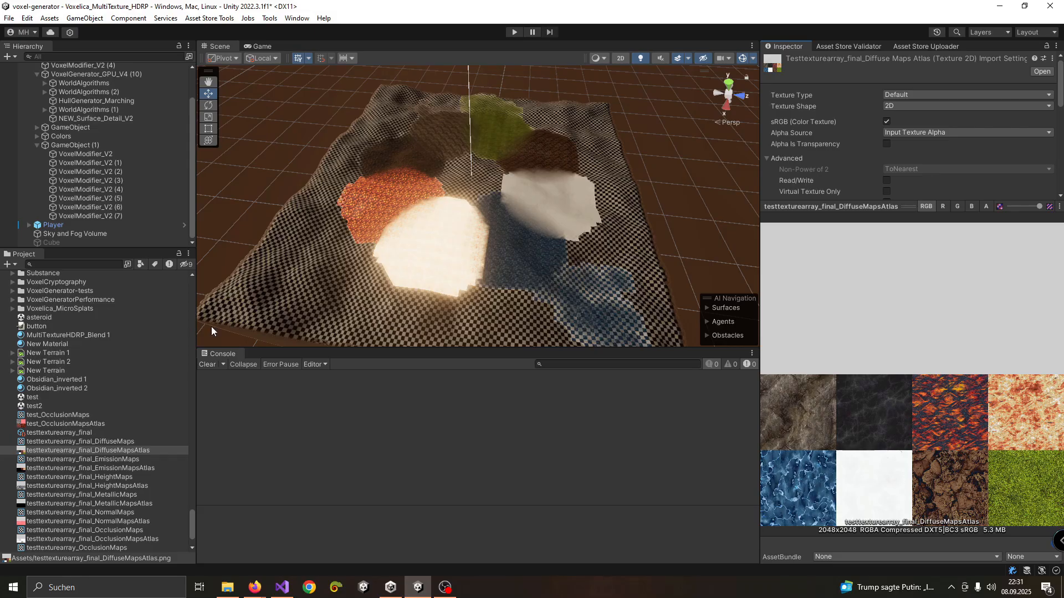
left_click_drag(289, 349, 315, 441)
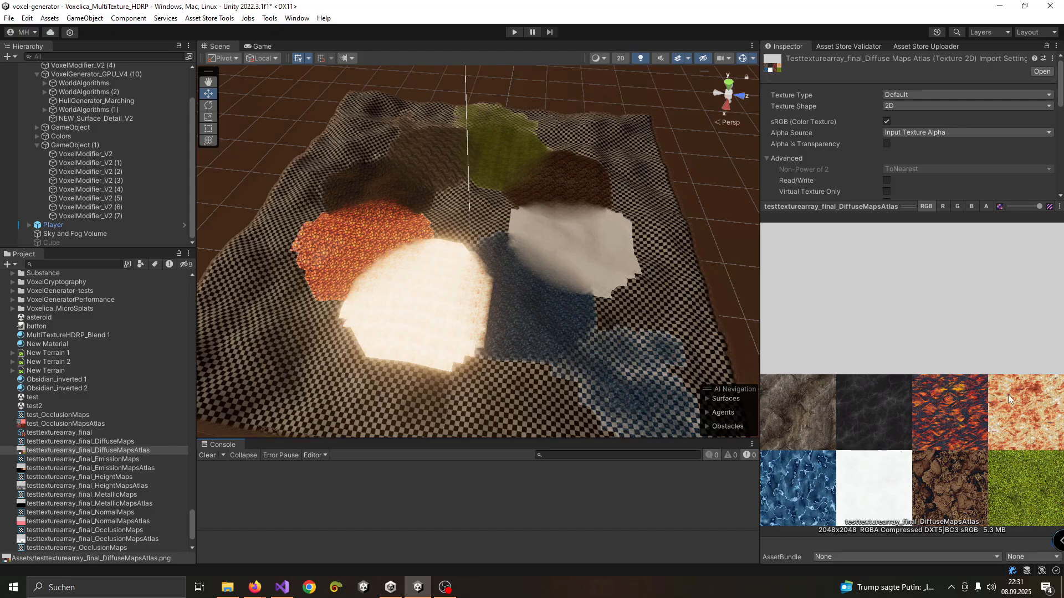
left_click_drag(857, 213, 860, 250)
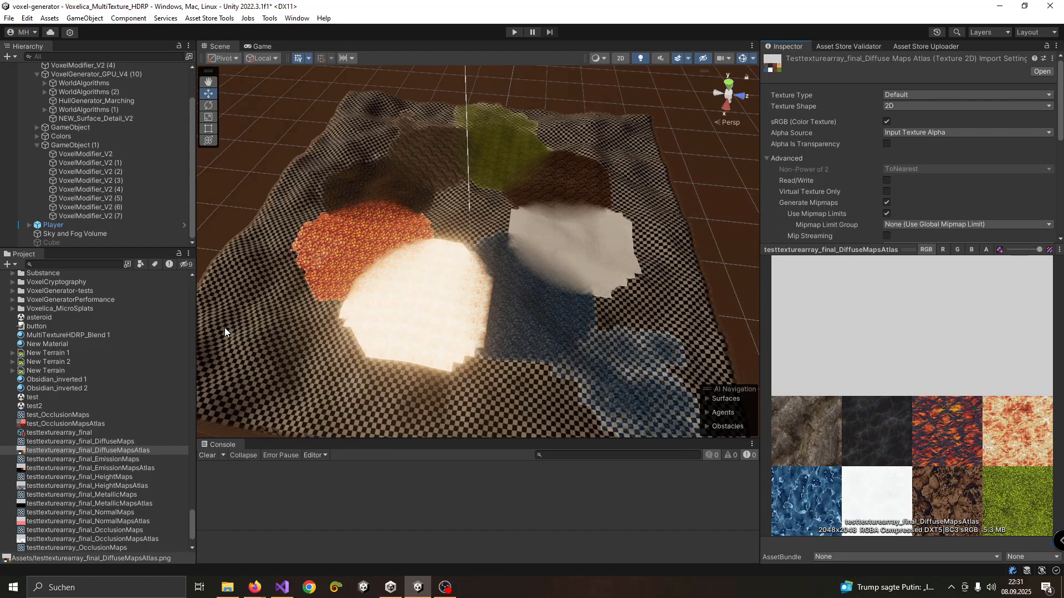
scroll(424, 294, "up", 1)
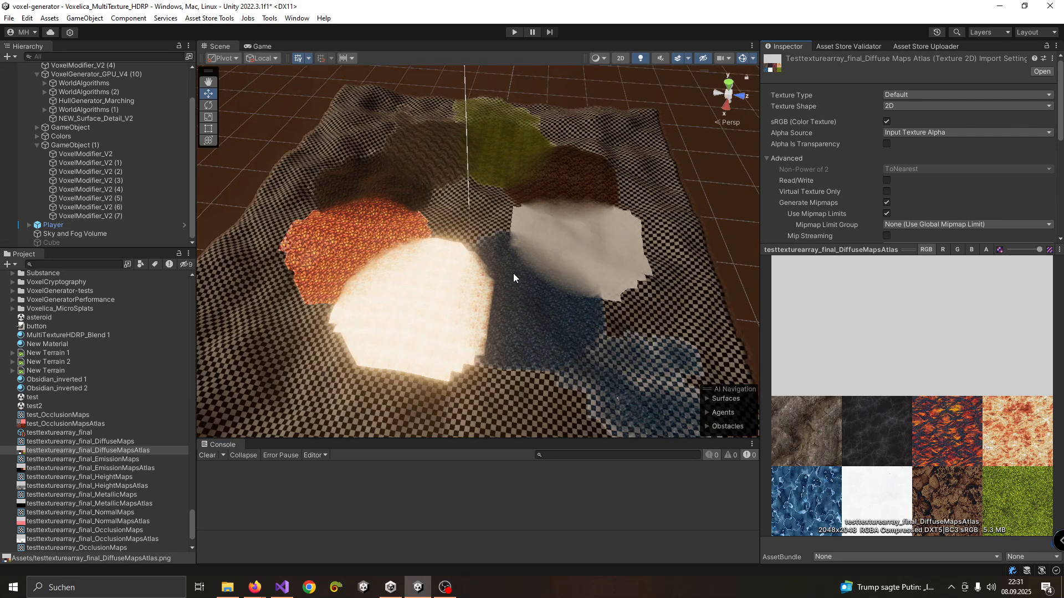
Reopen Fraktalia's Texture Array Creator, review its output settings and creation options, and close it to view the whole terrain
left_click(209, 19)
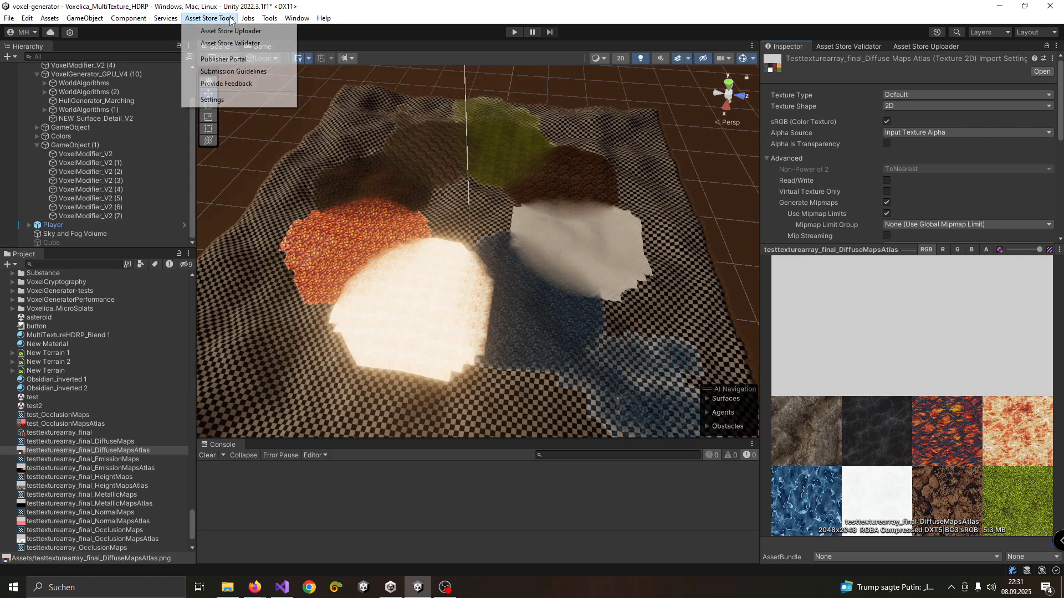
left_click(248, 18)
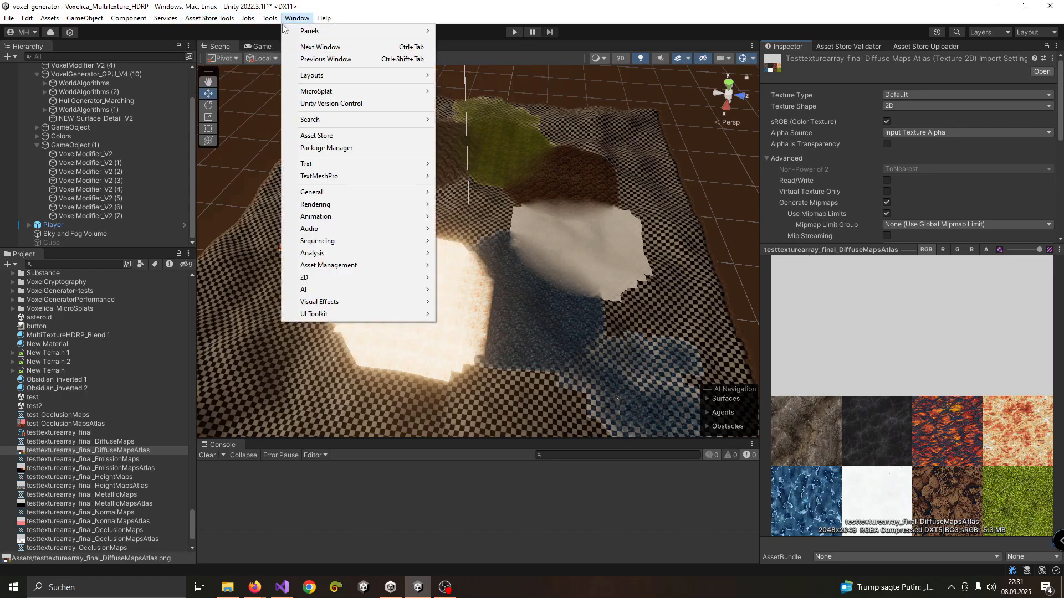
mouse_move(233, 19)
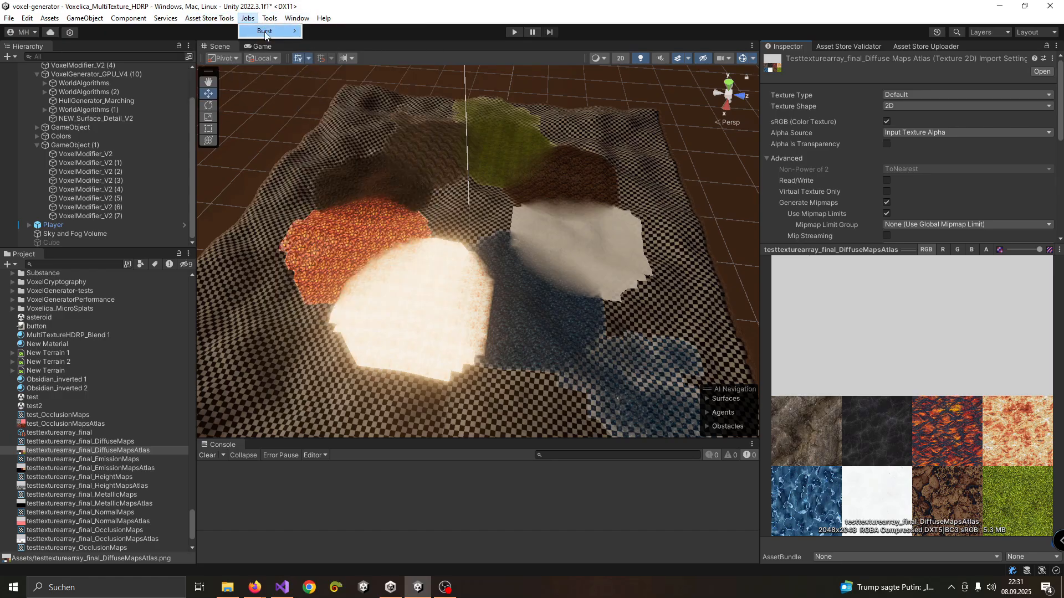
mouse_move(293, 19)
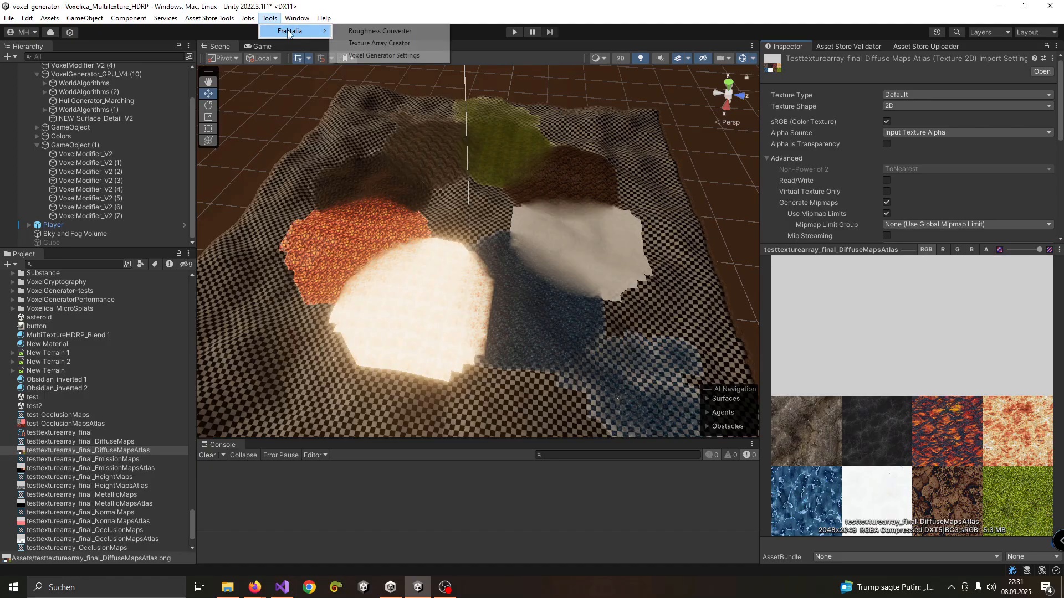
left_click(369, 44)
left_click_drag(810, 211, 822, 504)
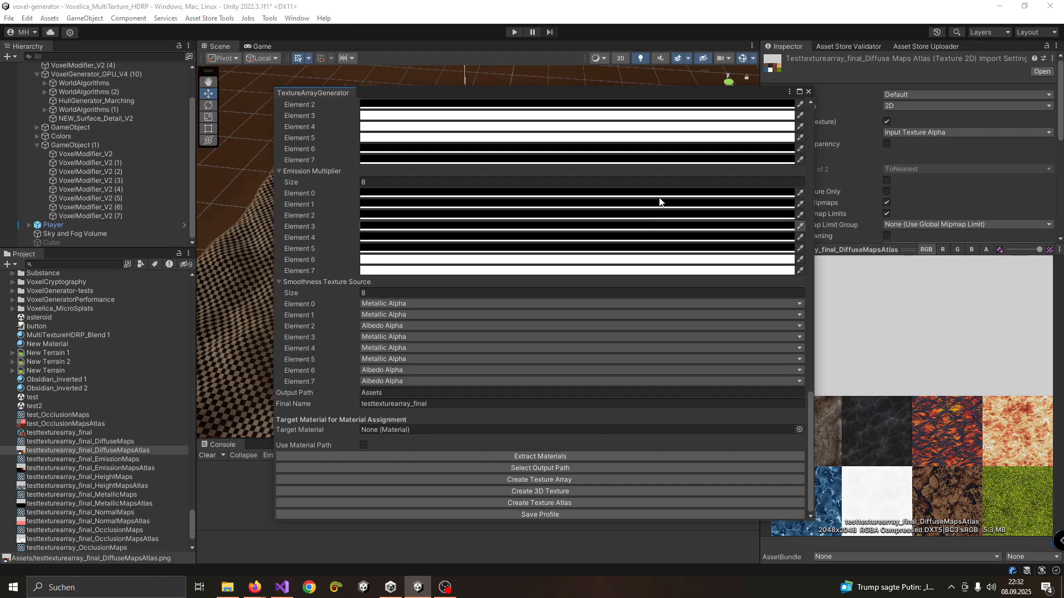
left_click(808, 92)
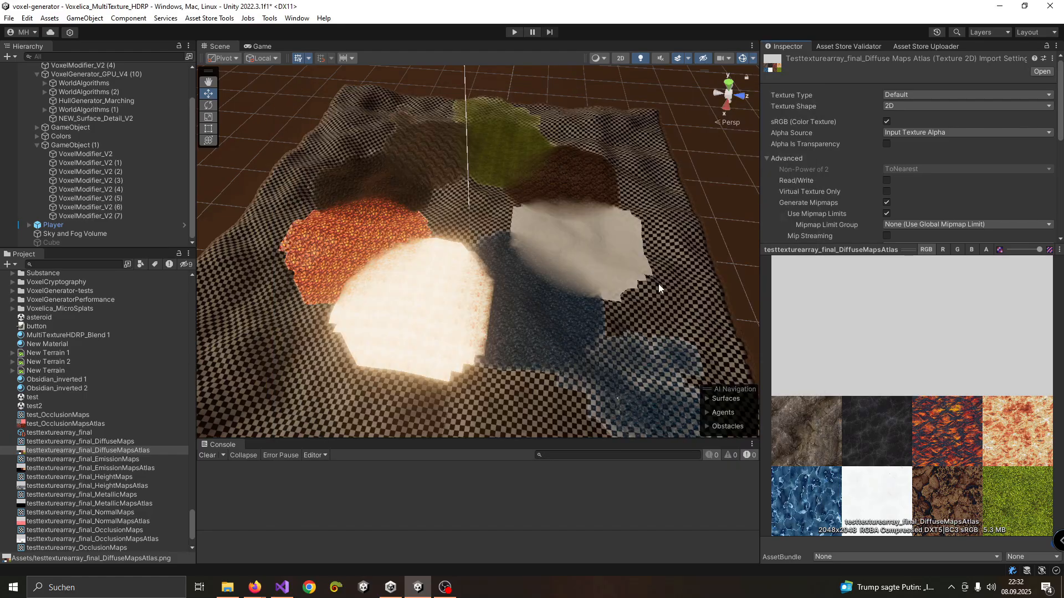
scroll(587, 303, "down", 4)
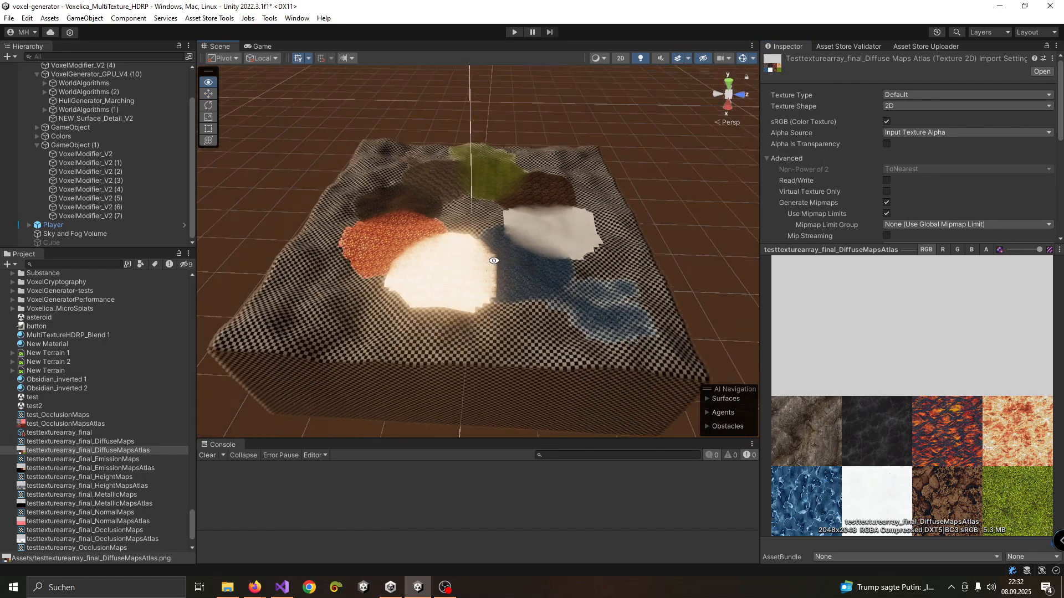